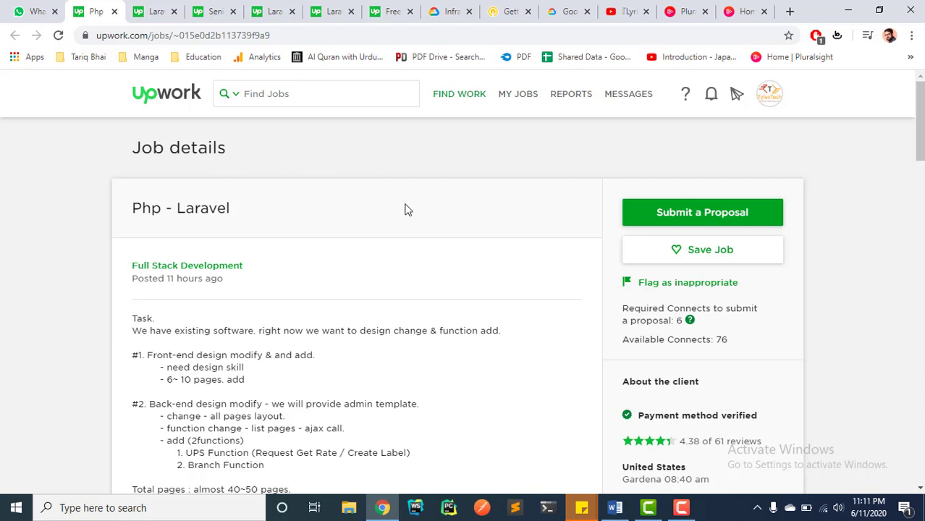
- Examine the Php - Laravel job's task description, fixed price, client details, bid range and the client's recent history
scroll(406, 213, "down", 1)
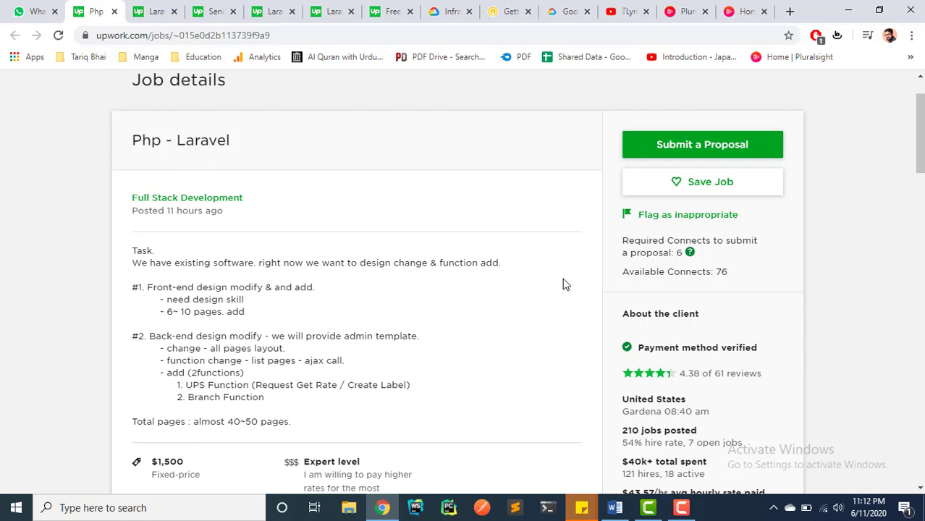
scroll(619, 301, "down", 2)
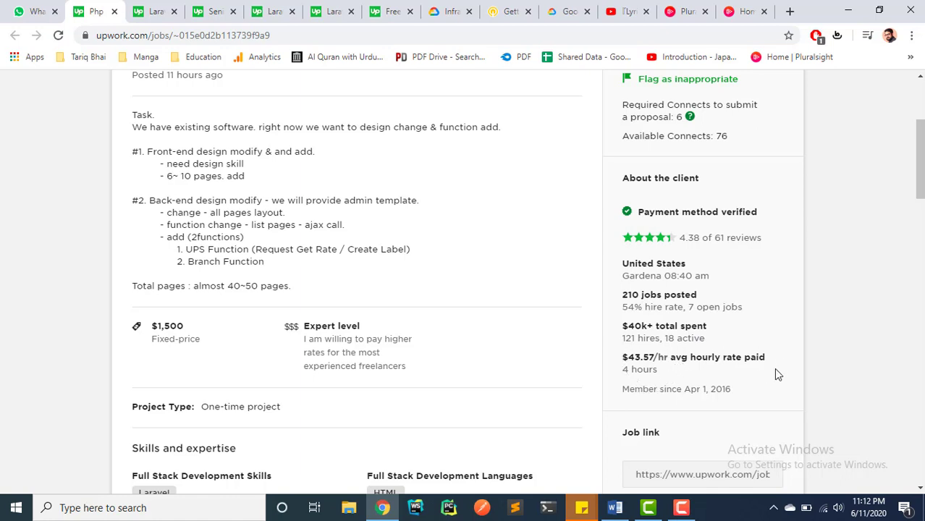
scroll(478, 340, "down", 1)
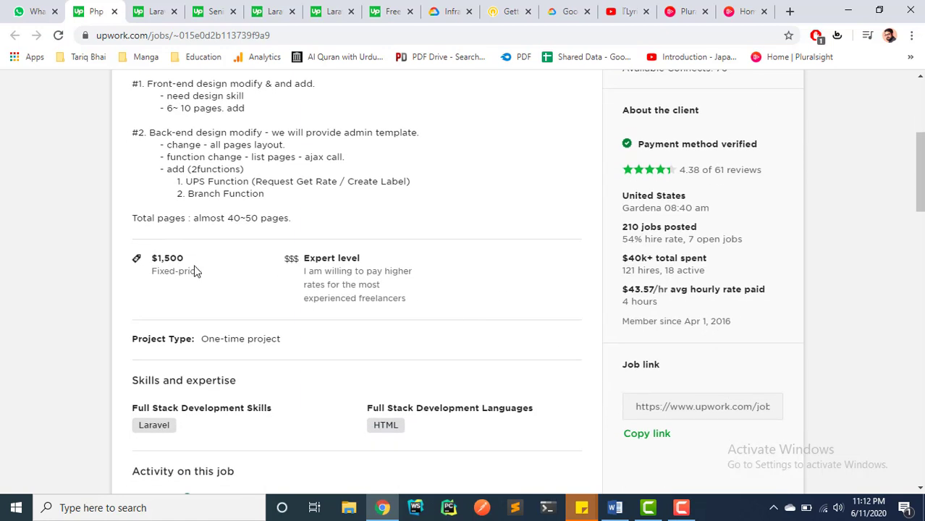
scroll(210, 269, "up", 2)
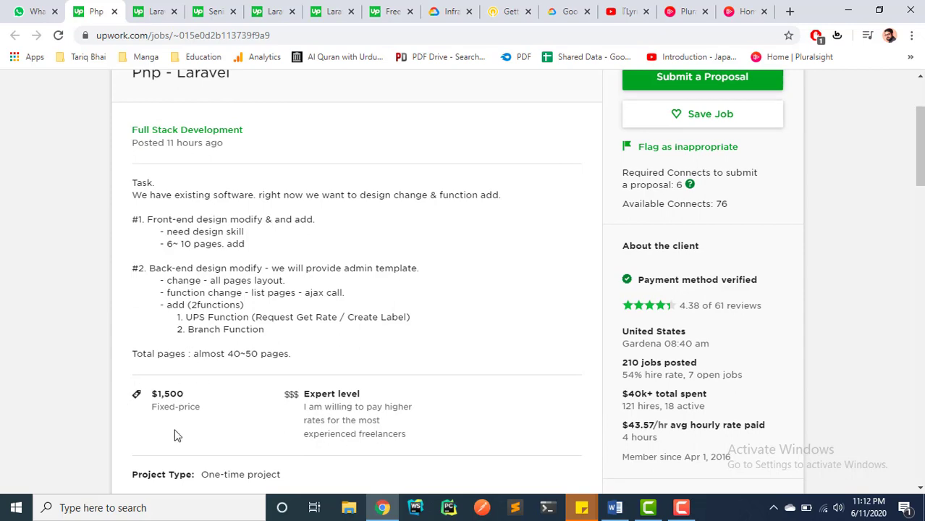
scroll(83, 419, "down", 3)
scroll(82, 418, "down", 3)
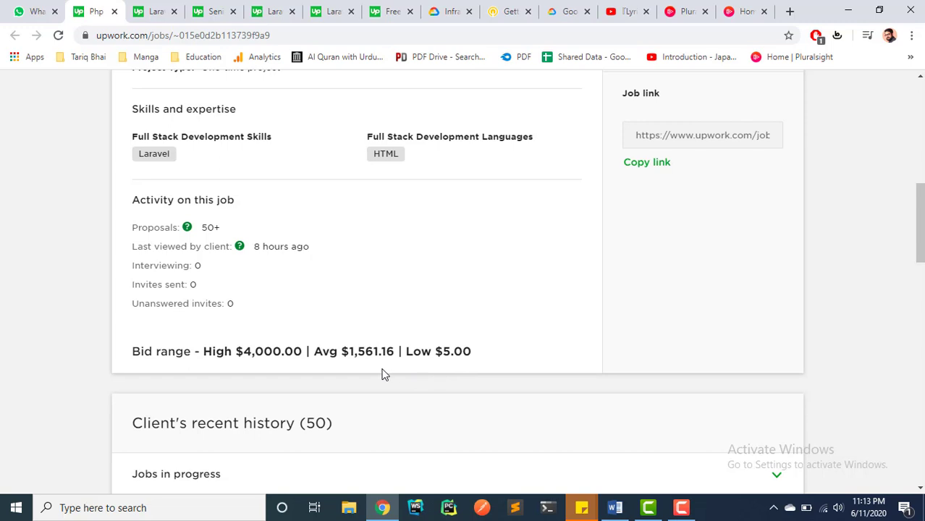
scroll(383, 375, "down", 3)
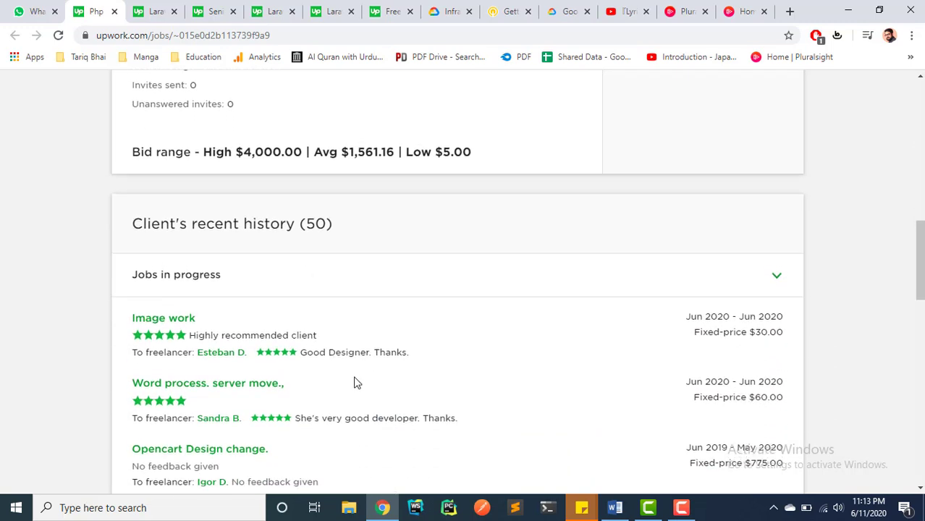
scroll(355, 383, "up", 4)
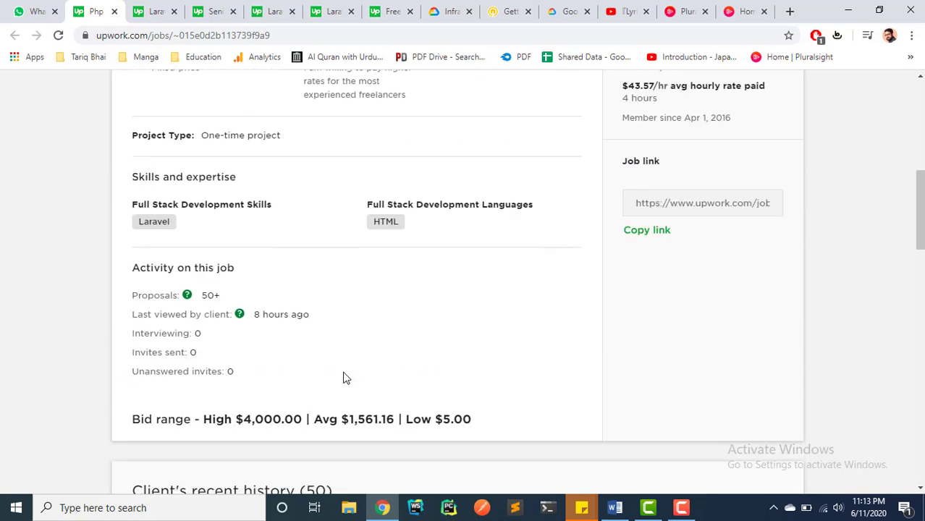
- Compare the number of proposals on the Php - Laravel job with how long ago it was posted
left_click_drag(225, 297, 108, 305)
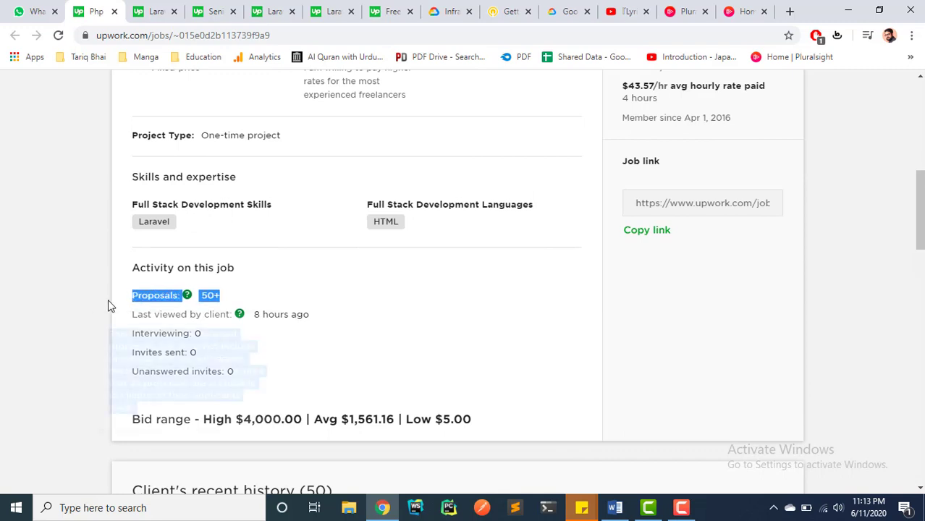
left_click(245, 299)
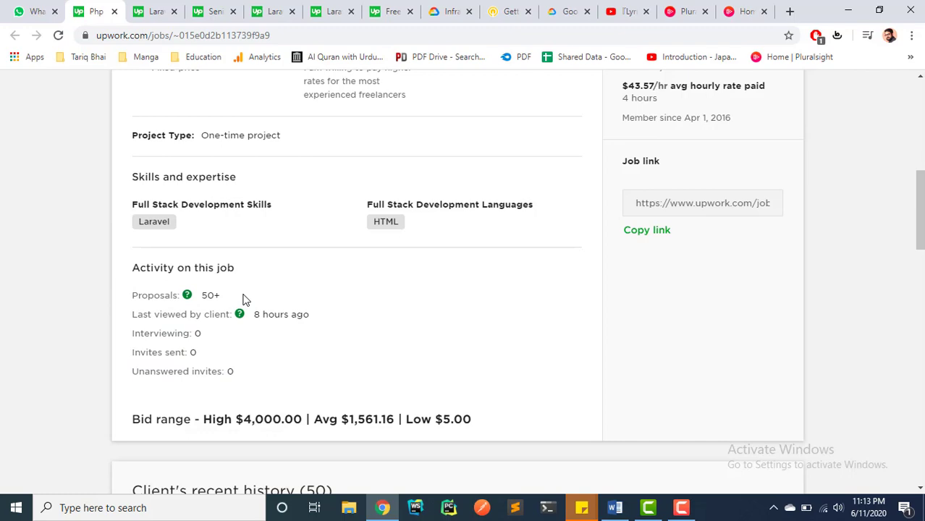
scroll(246, 297, "up", 7)
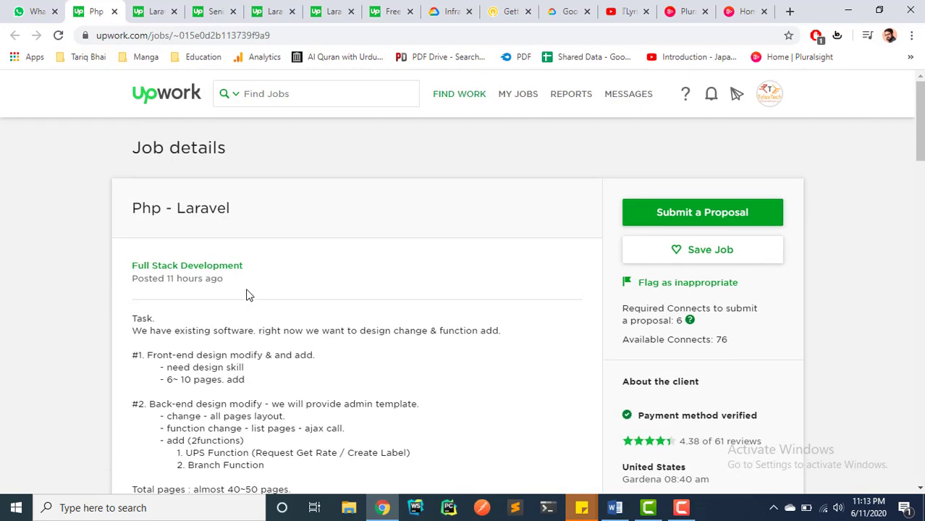
scroll(94, 324, "down", 7)
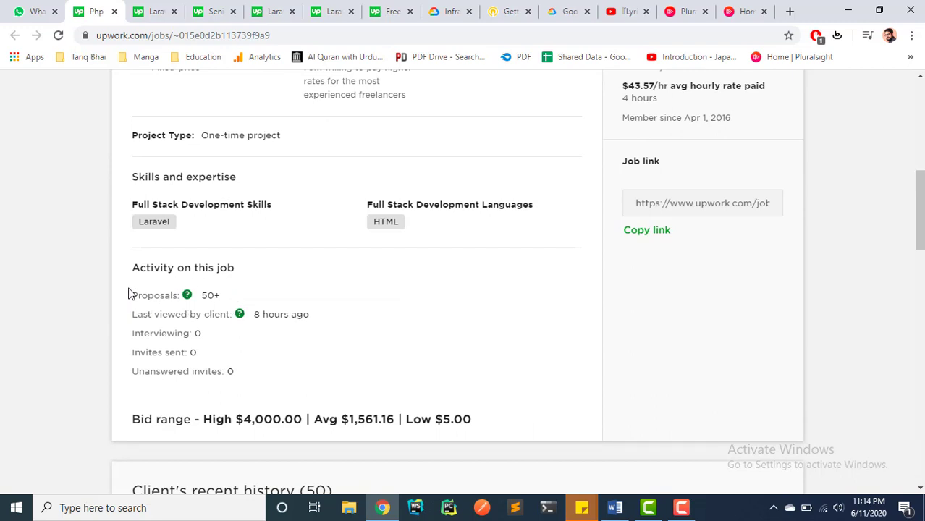
scroll(128, 294, "up", 4)
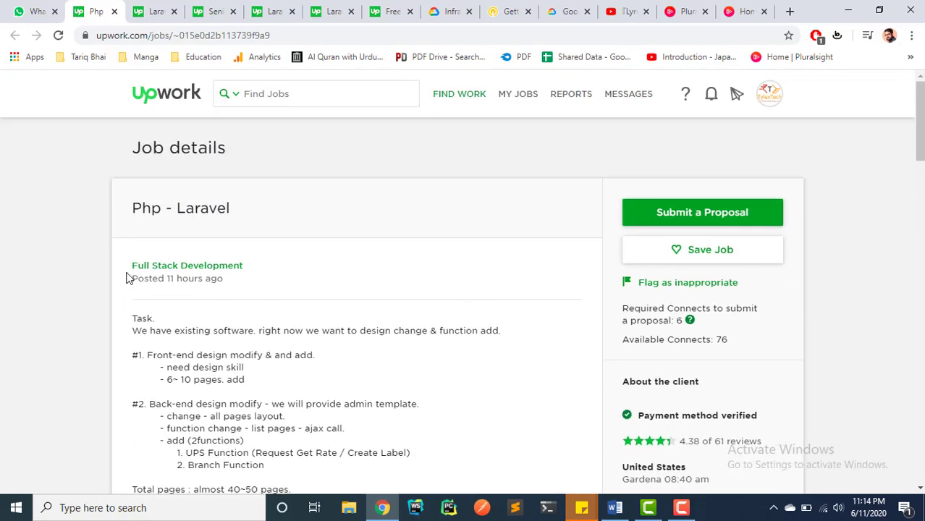
scroll(123, 278, "down", 7)
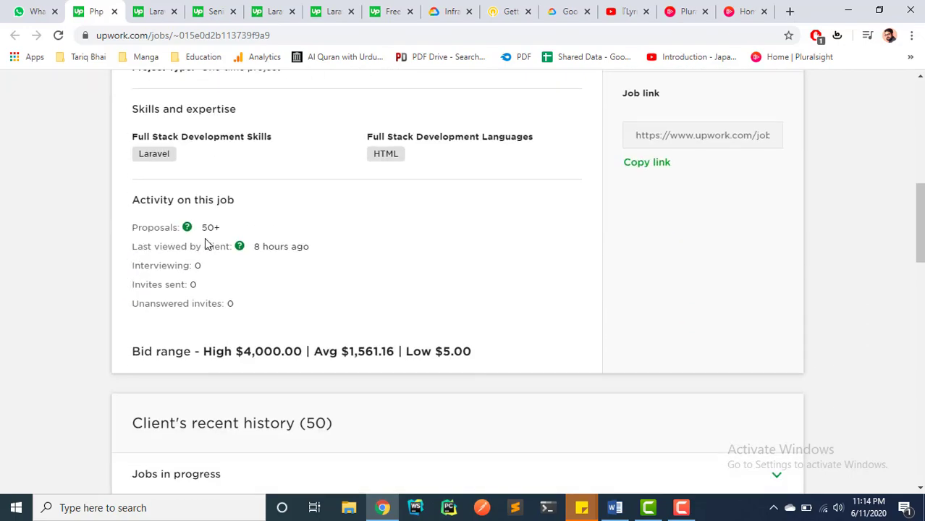
scroll(222, 233, "up", 8)
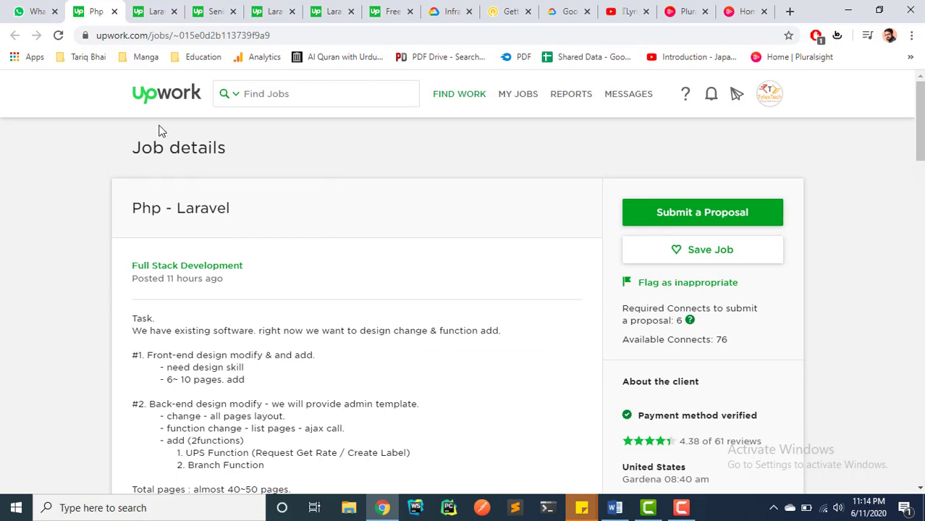
- Close the Php - Laravel posting and examine the Laravel Project job's client details, requirements, hourly range and proposal activity
left_click(114, 10)
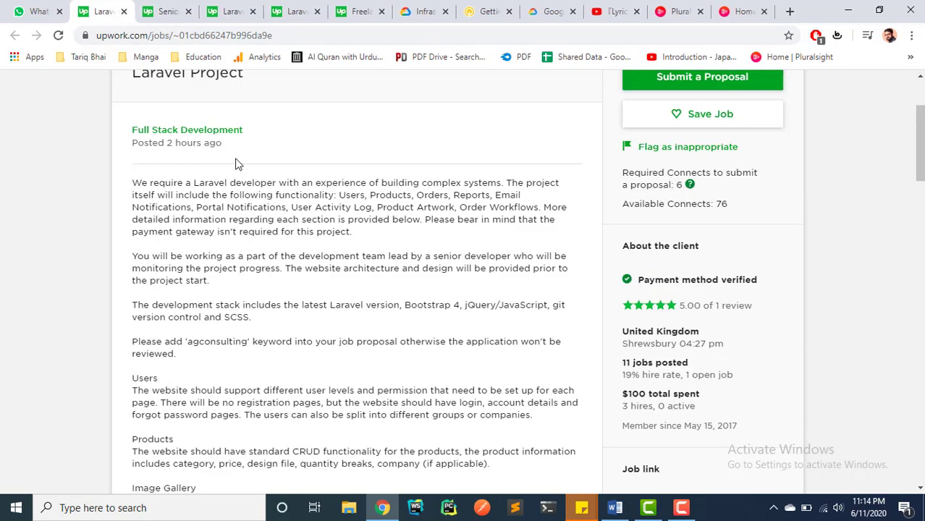
scroll(281, 136, "up", 2)
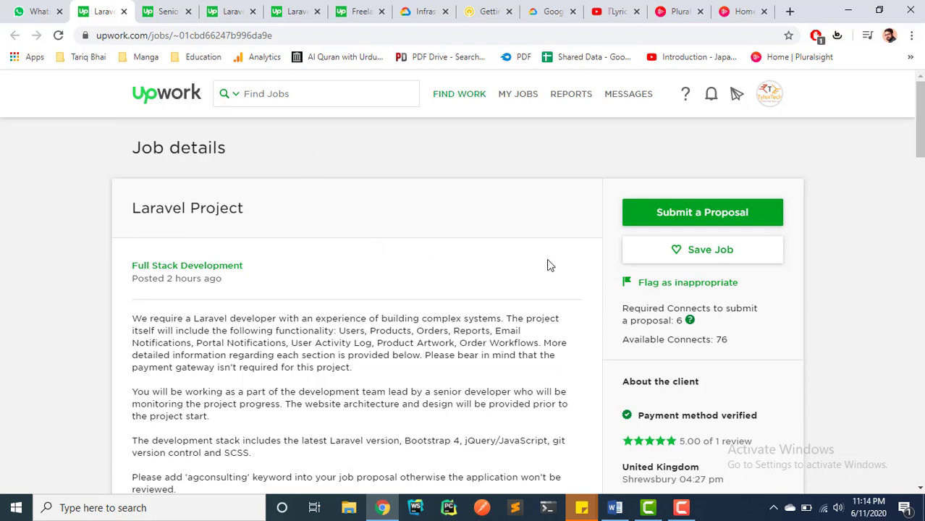
scroll(603, 262, "down", 2)
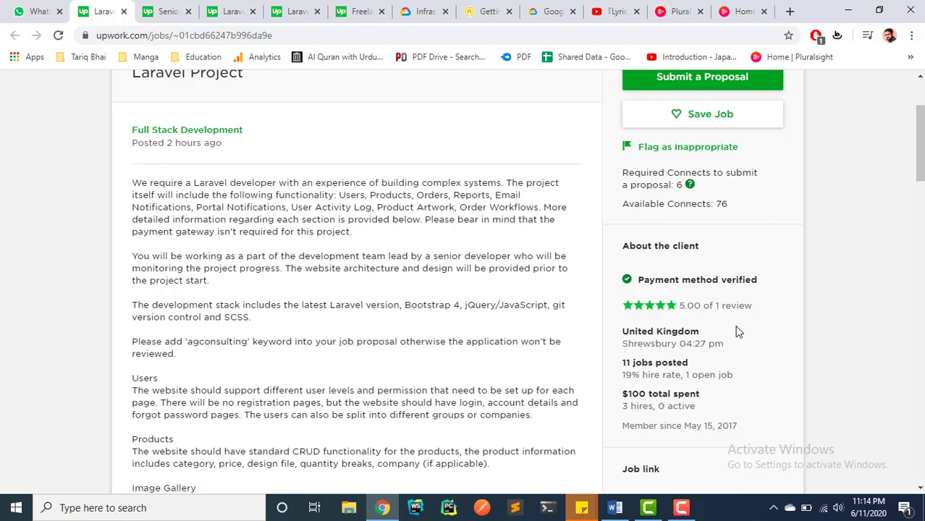
scroll(737, 331, "down", 1)
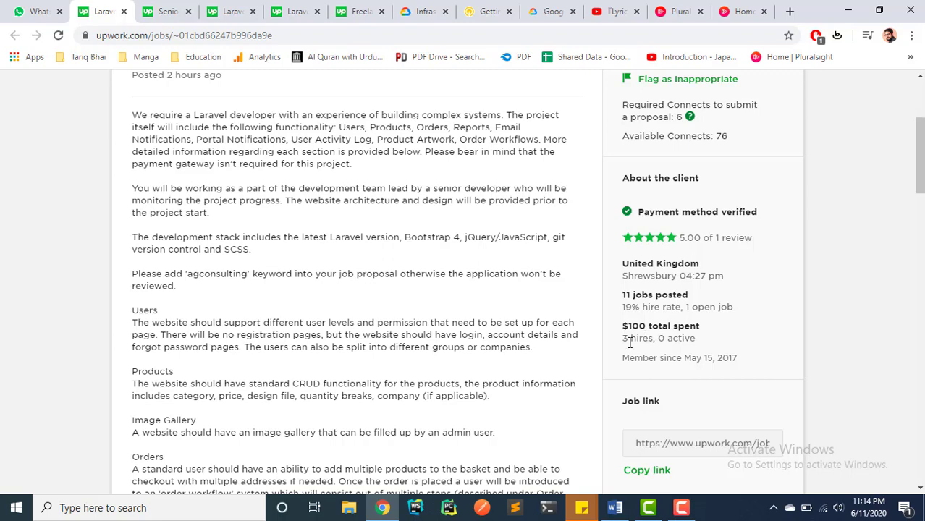
scroll(608, 358, "down", 2)
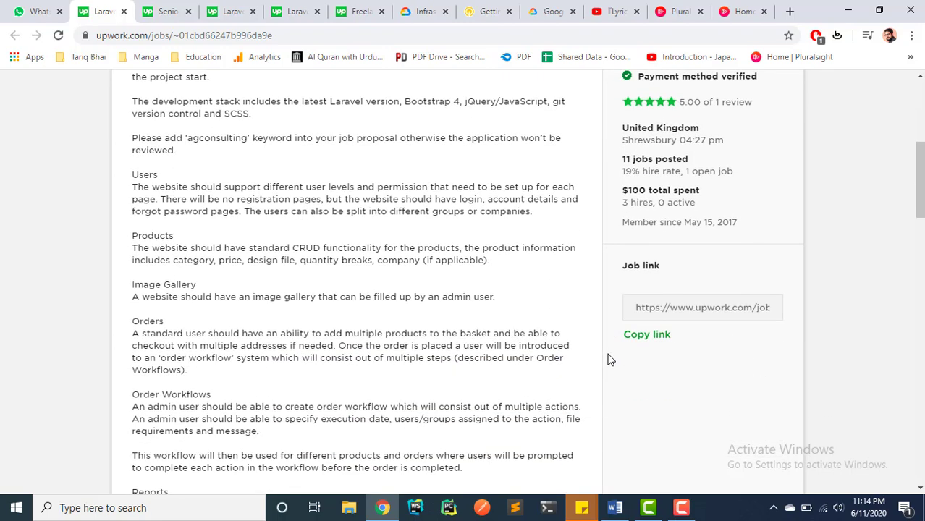
scroll(611, 360, "down", 4)
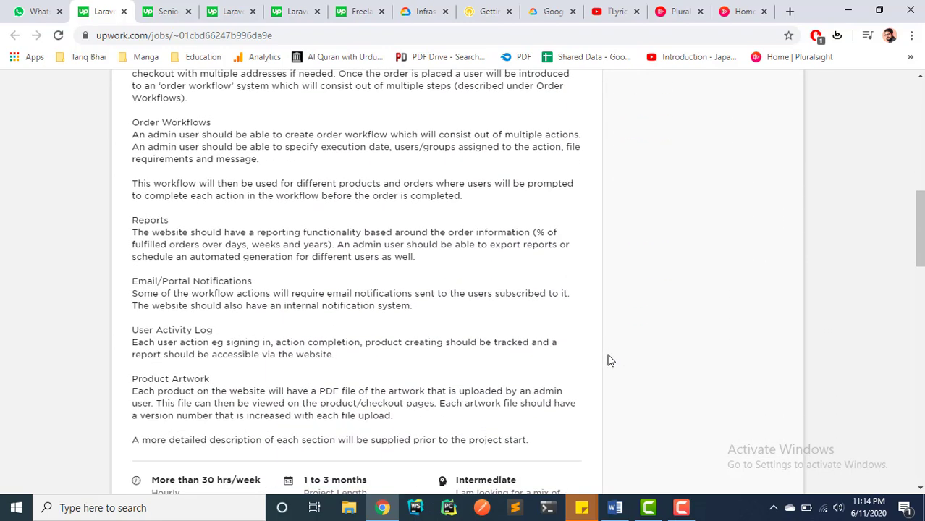
scroll(610, 360, "down", 3)
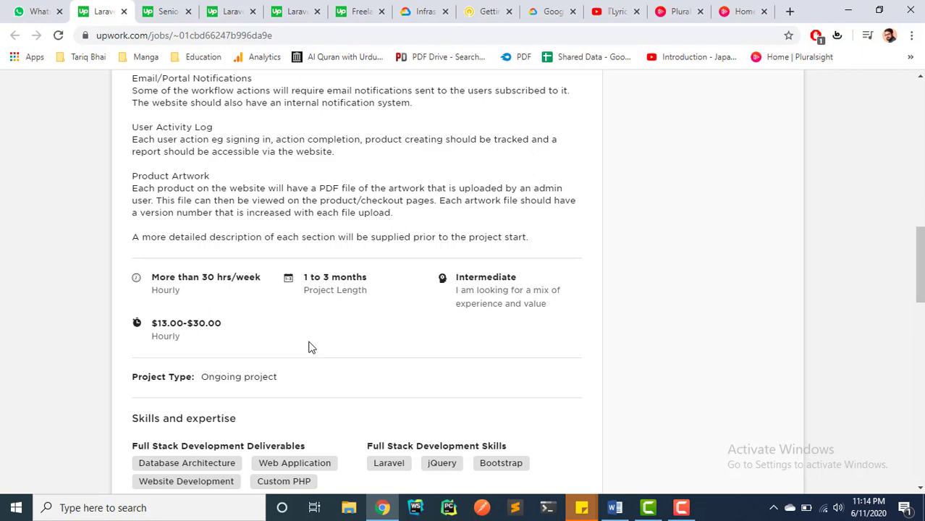
scroll(308, 348, "down", 5)
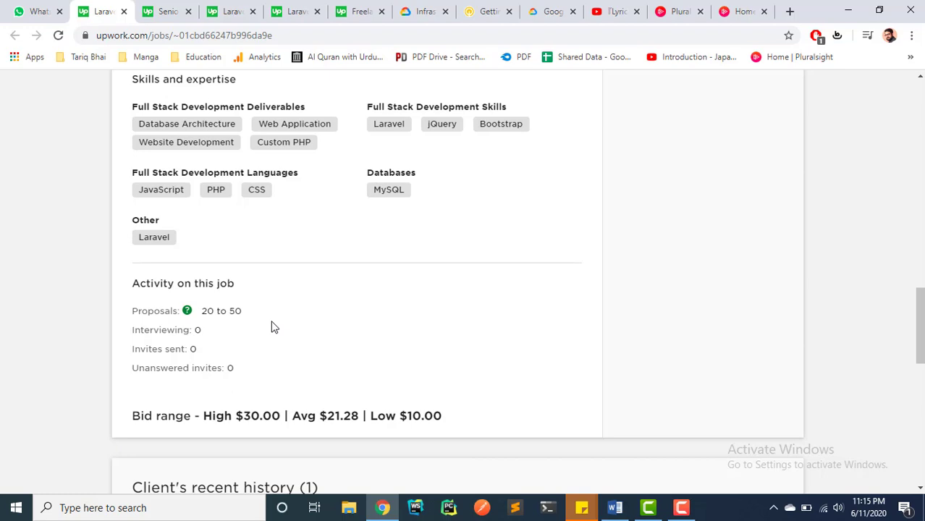
scroll(273, 327, "up", 15)
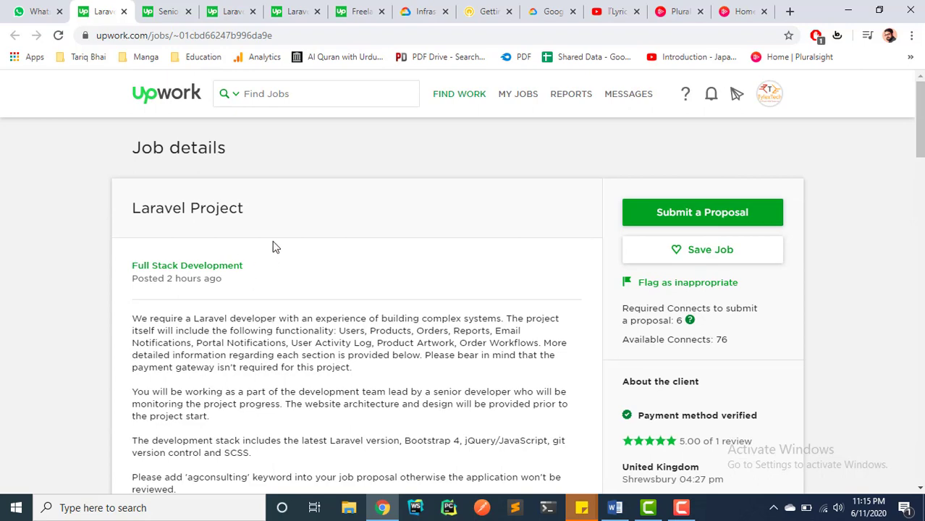
- Switch to the Senior Software Engineer posting and read its opening requirement, highlighting "and devops magician immediately"
left_click(159, 13)
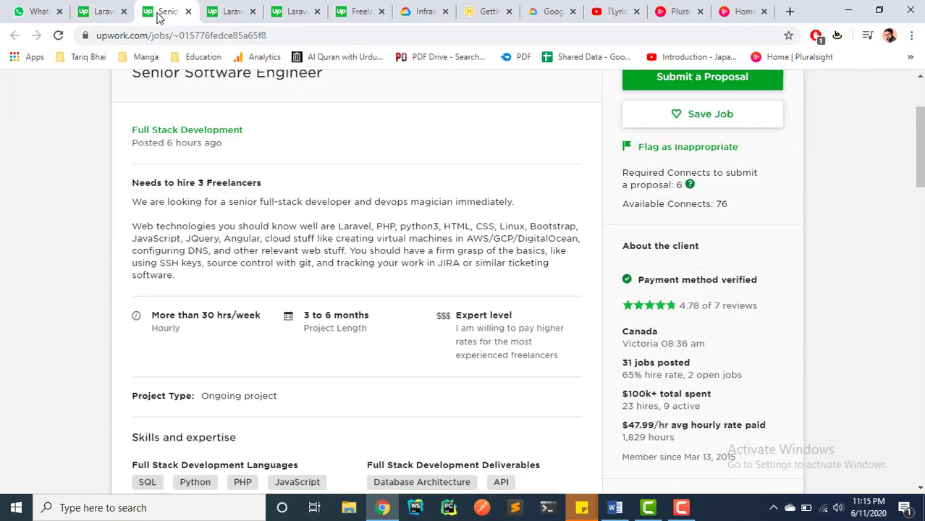
scroll(165, 141, "up", 1)
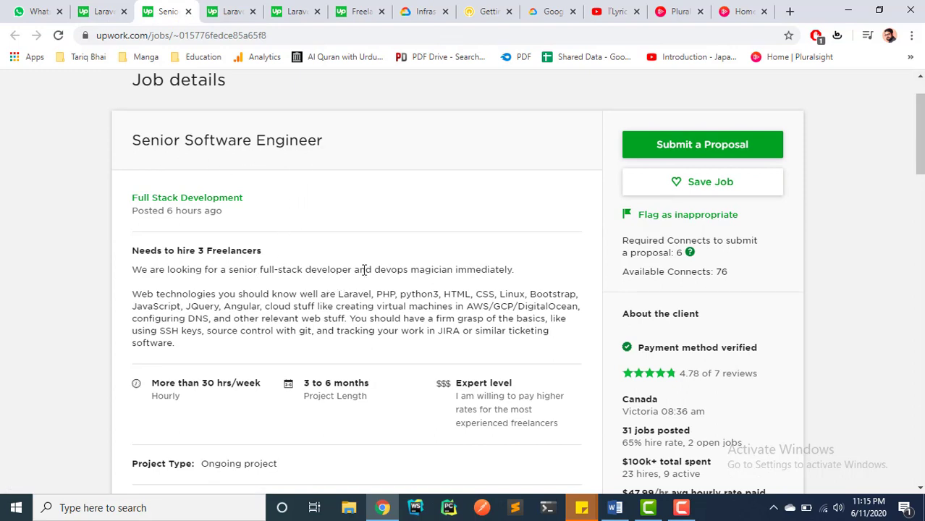
left_click_drag(355, 270, 522, 274)
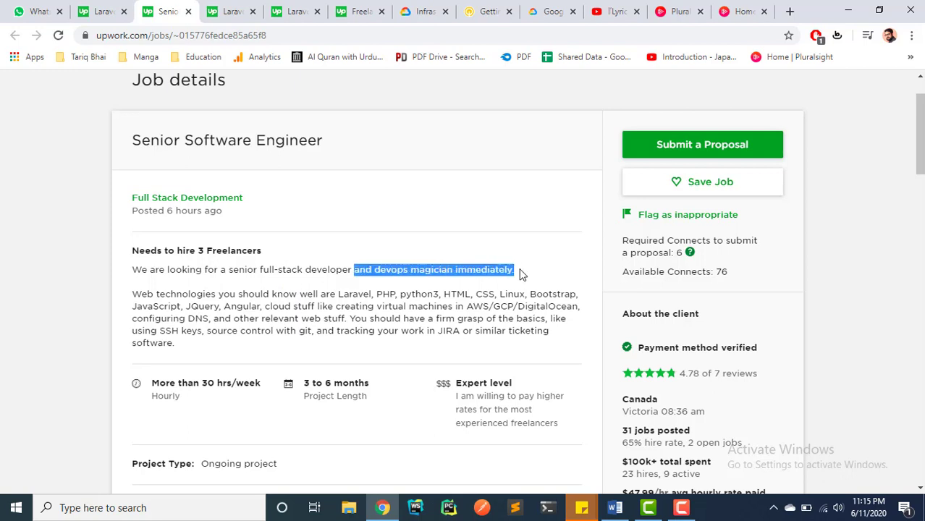
left_click(518, 273)
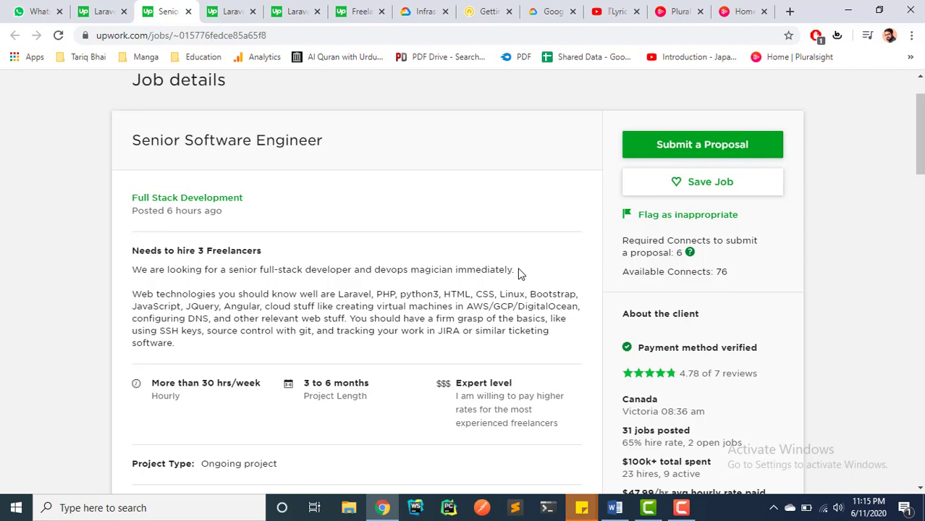
left_click_drag(518, 269, 458, 280)
left_click(458, 252)
- Review the Senior Software Engineer job's description and its client's total spent, hires and average hourly rate paid
scroll(588, 288, "down", 3)
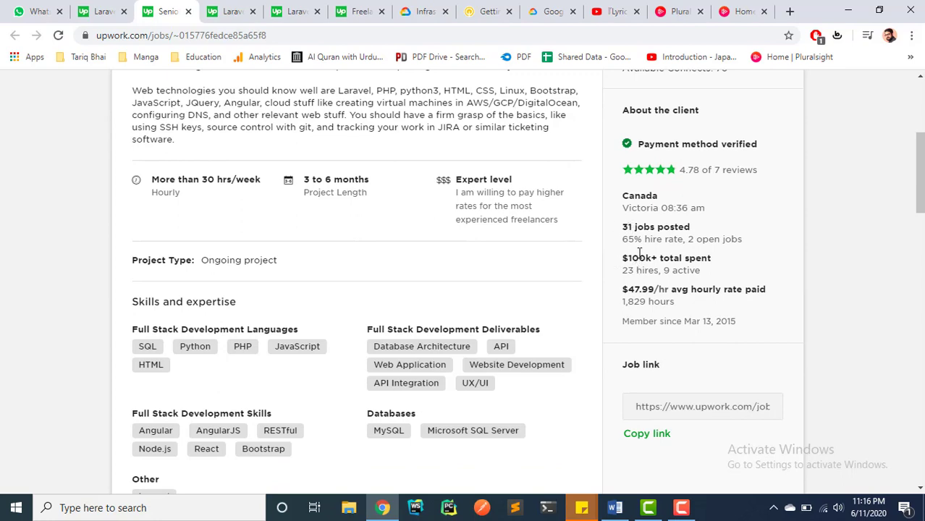
scroll(583, 230, "up", 5)
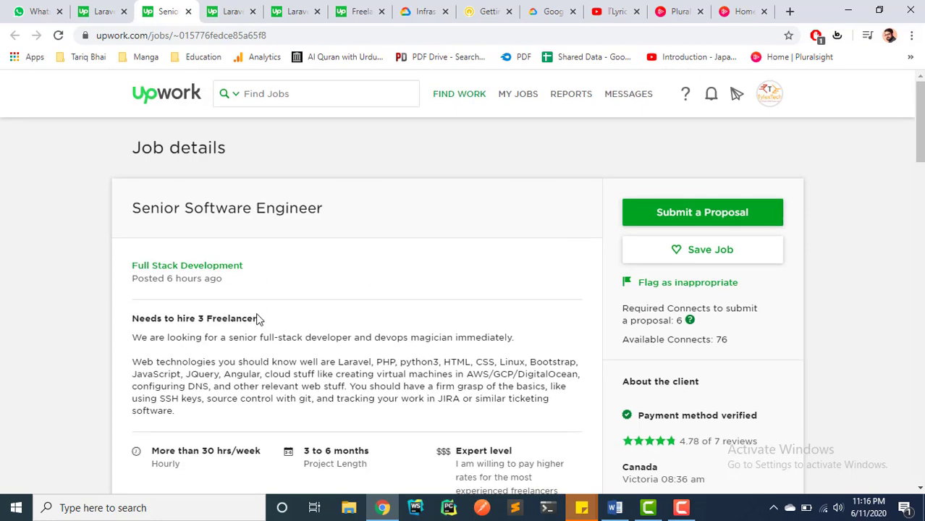
left_click_drag(134, 338, 562, 345)
left_click(558, 339)
scroll(592, 281, "down", 1)
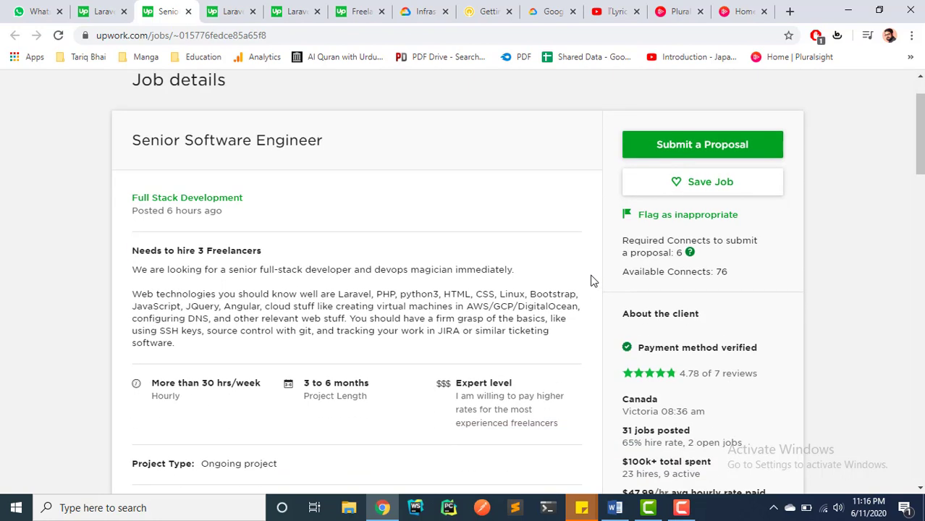
scroll(593, 281, "down", 2)
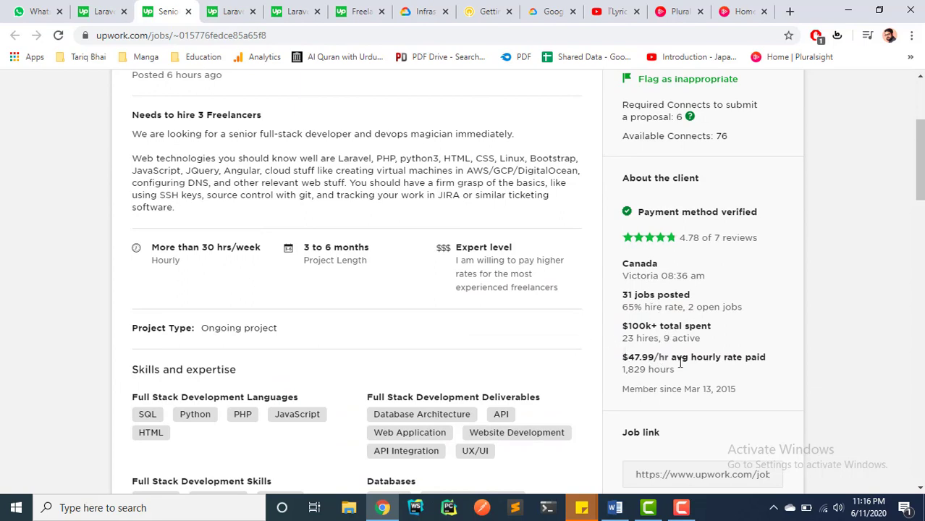
left_click_drag(671, 371, 614, 358)
left_click(613, 357)
- Check the activity section of the Senior Software Engineer job, highlighting the proposals line
scroll(583, 351, "down", 5)
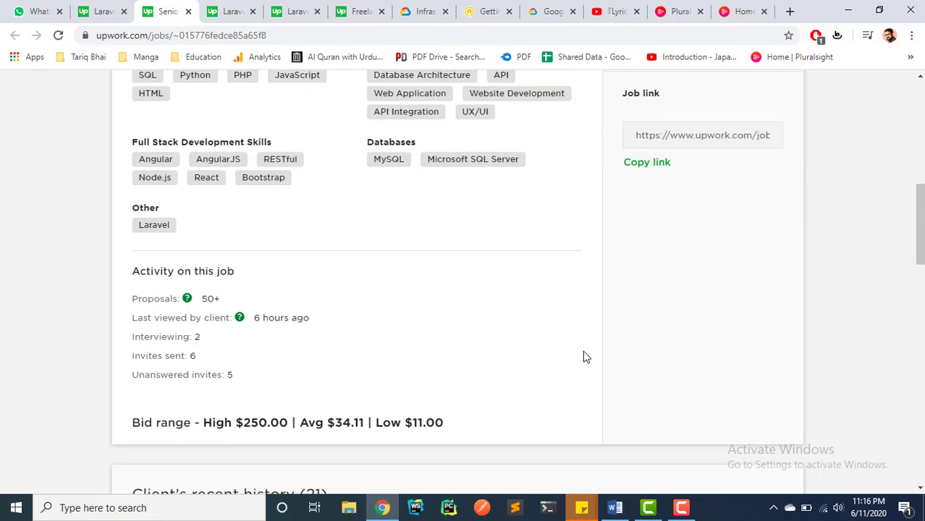
left_click_drag(233, 233, 148, 232)
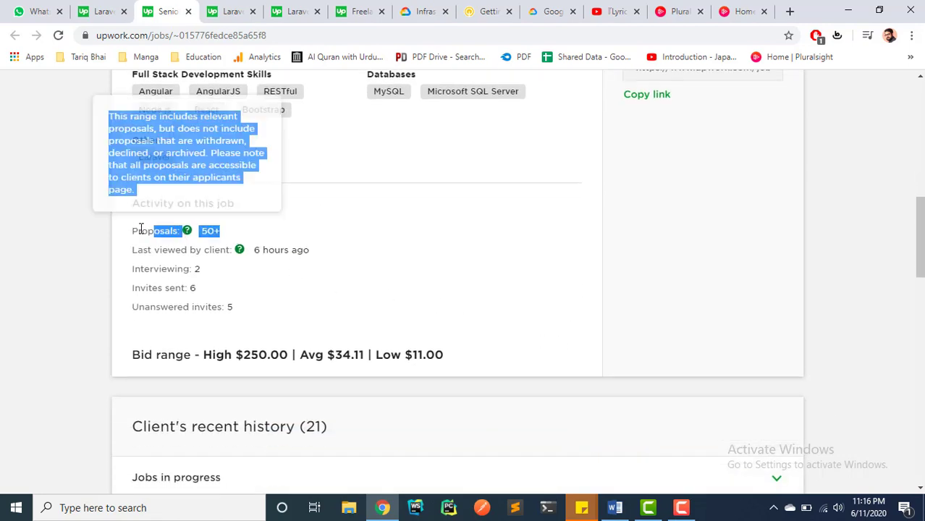
left_click(249, 229)
left_click_drag(223, 232, 113, 233)
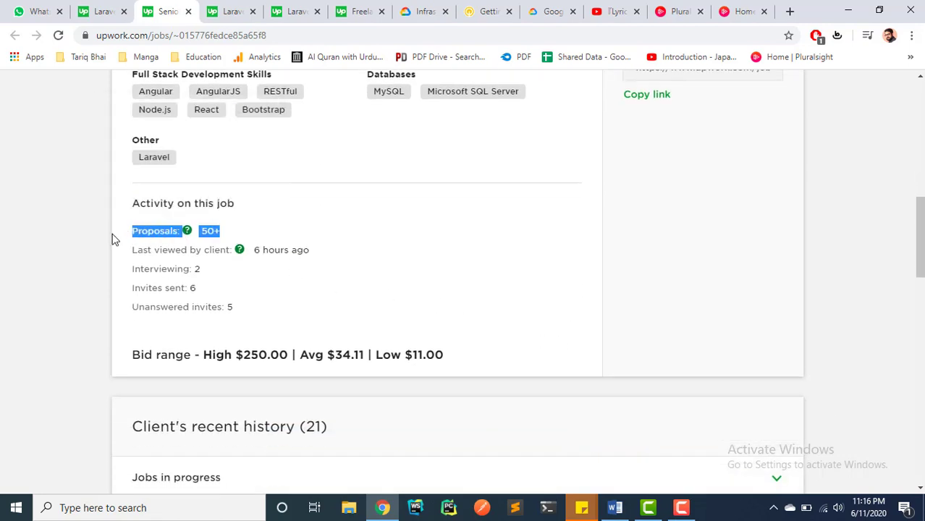
left_click(235, 232)
left_click_drag(241, 225, 117, 237)
left_click(230, 232)
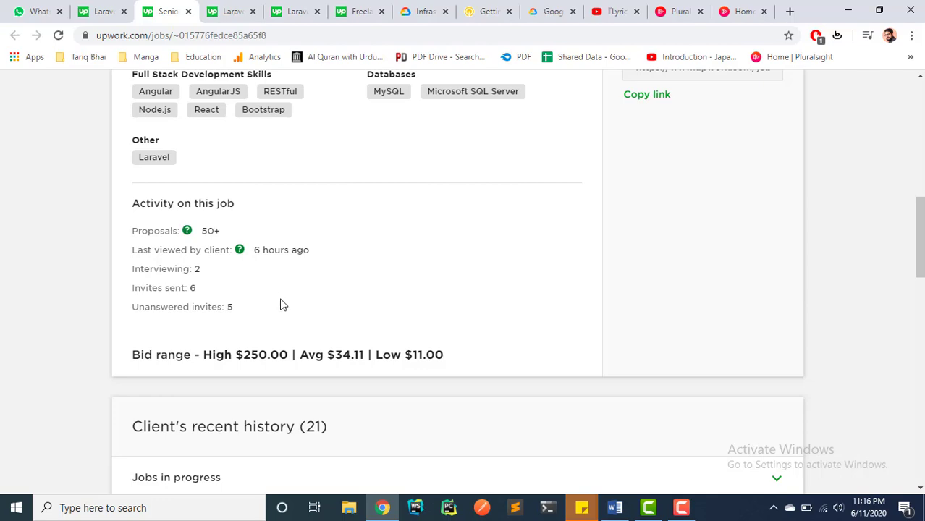
- Close the Senior Software Engineer job posting
scroll(281, 303, "up", 5)
scroll(283, 302, "up", 4)
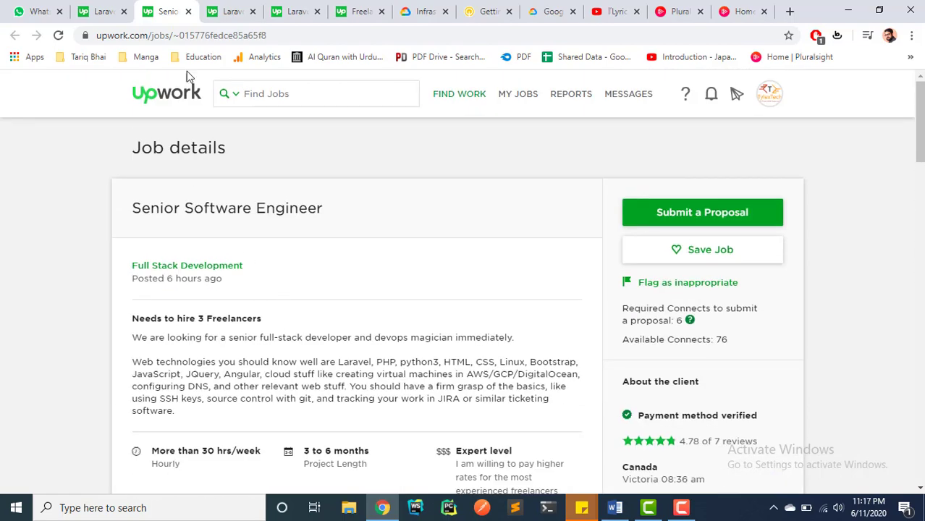
left_click(188, 11)
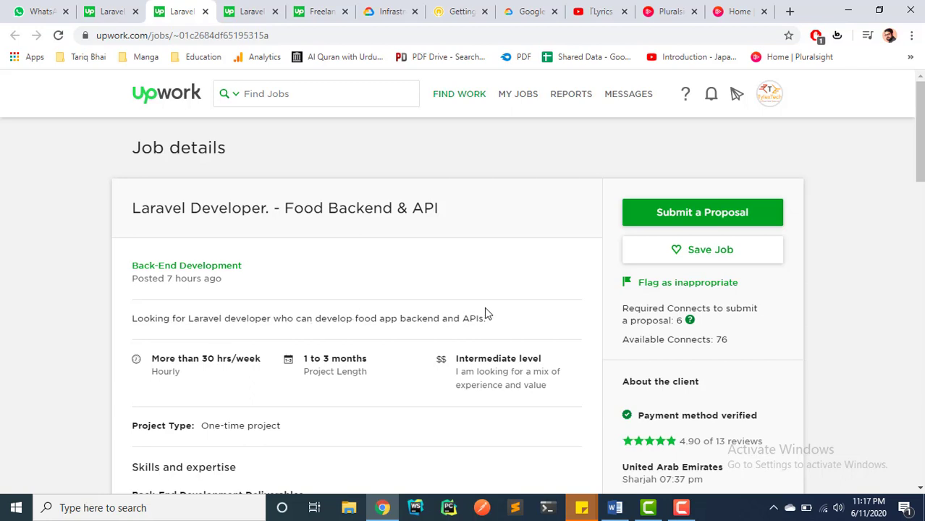
- Read the Laravel Developer - Food Backend & API job's overview, highlighting its one-line description about the food app backend and APIs
scroll(579, 326, "down", 2)
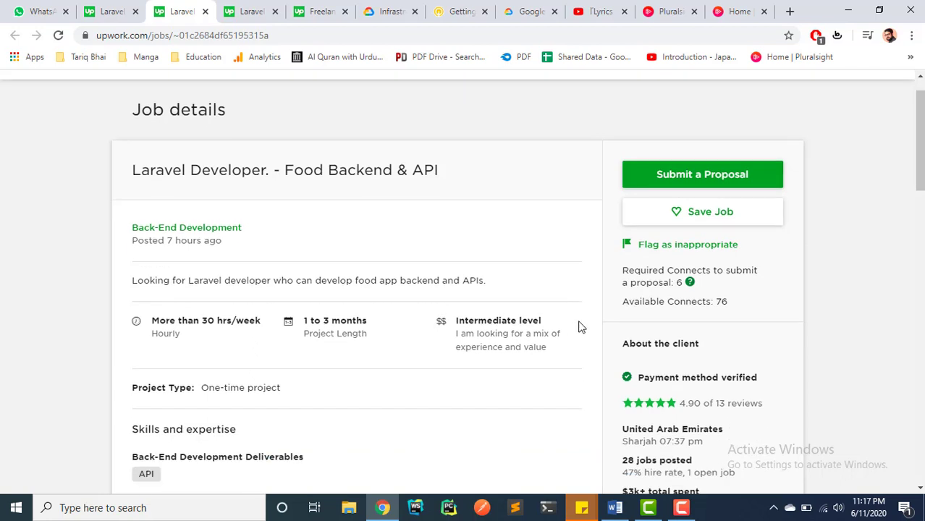
scroll(601, 282, "down", 1)
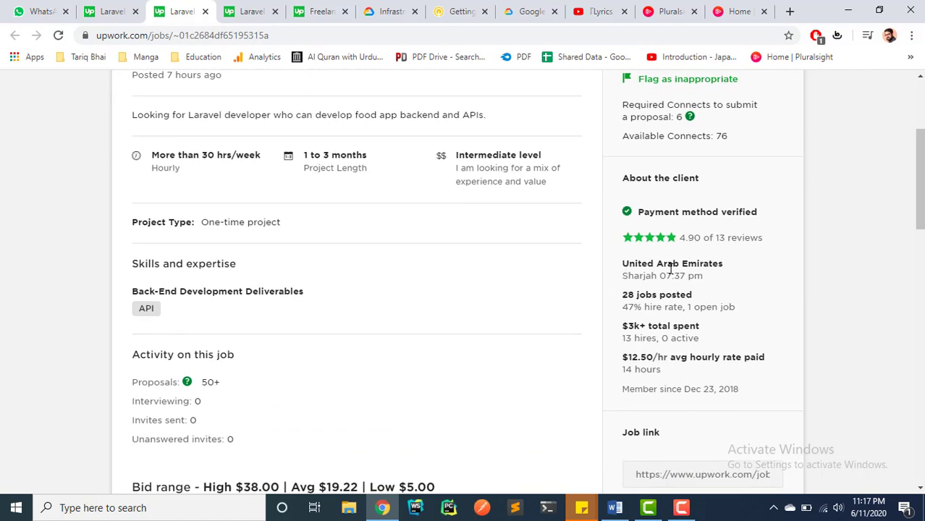
scroll(572, 260, "up", 1)
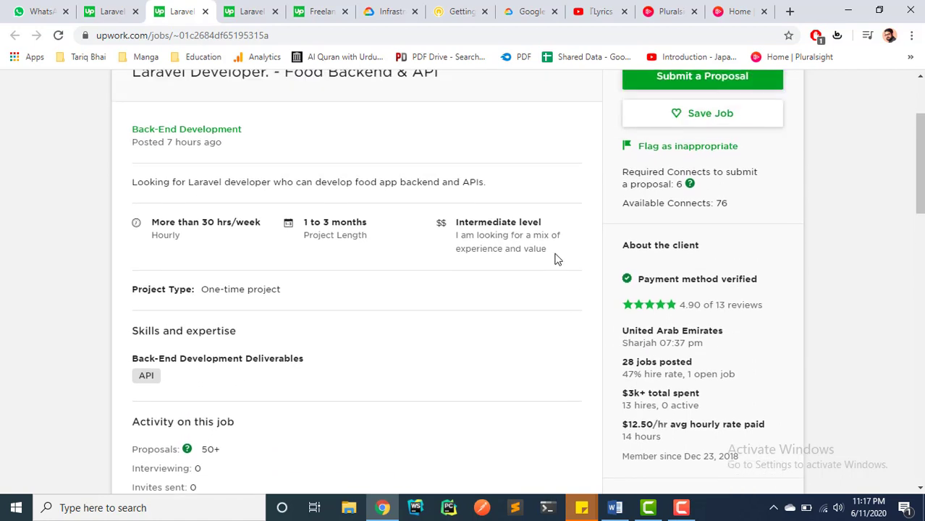
left_click_drag(495, 183, 259, 196)
left_click_drag(107, 191, 540, 198)
left_click(539, 197)
- Check the food backend client's average hourly rate paid and the job's proposals line, highlighting each
scroll(618, 290, "down", 1)
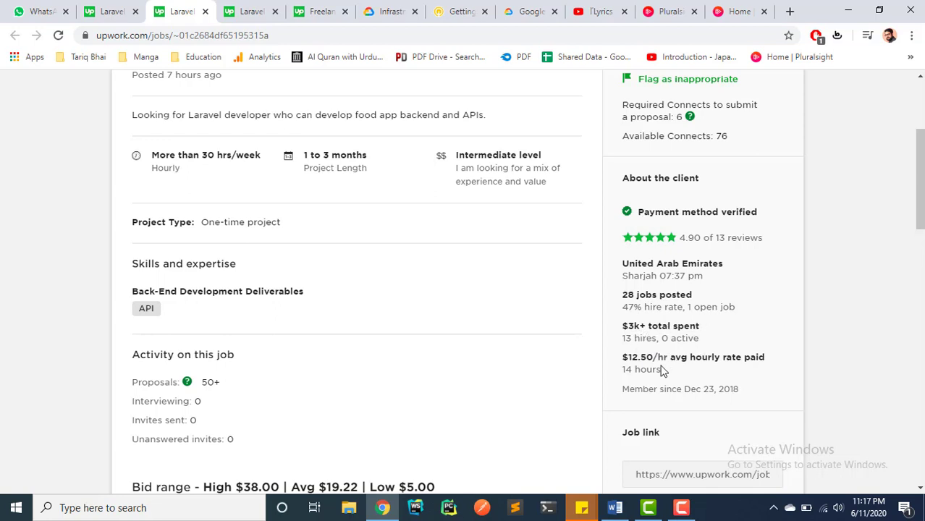
left_click_drag(662, 371, 609, 363)
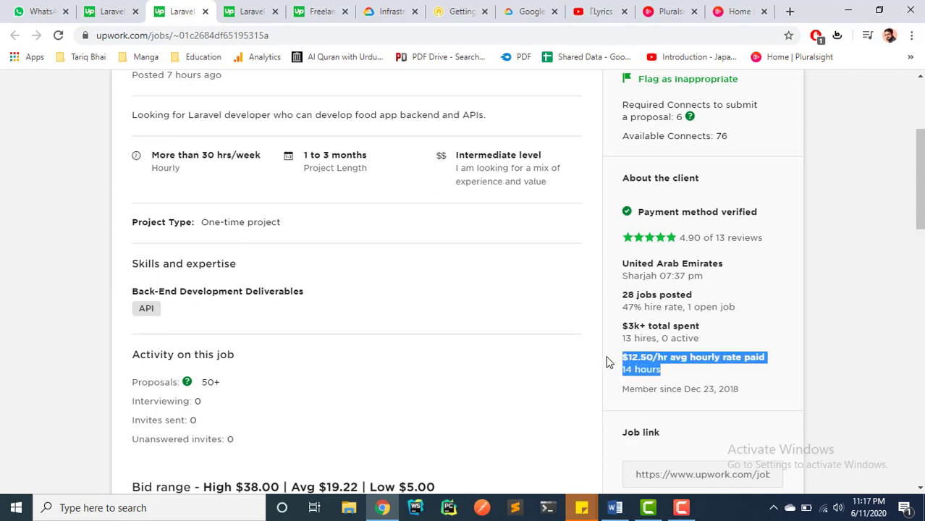
scroll(609, 363, "down", 1)
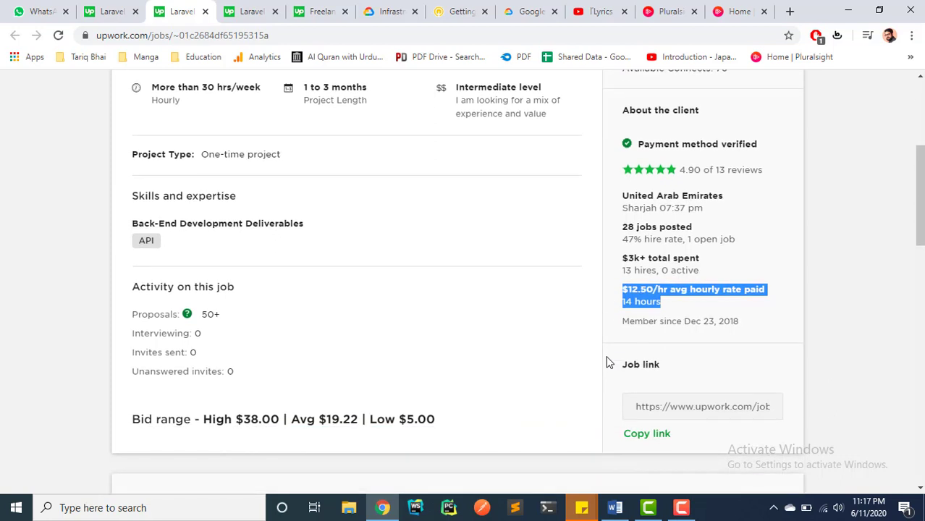
left_click(614, 323)
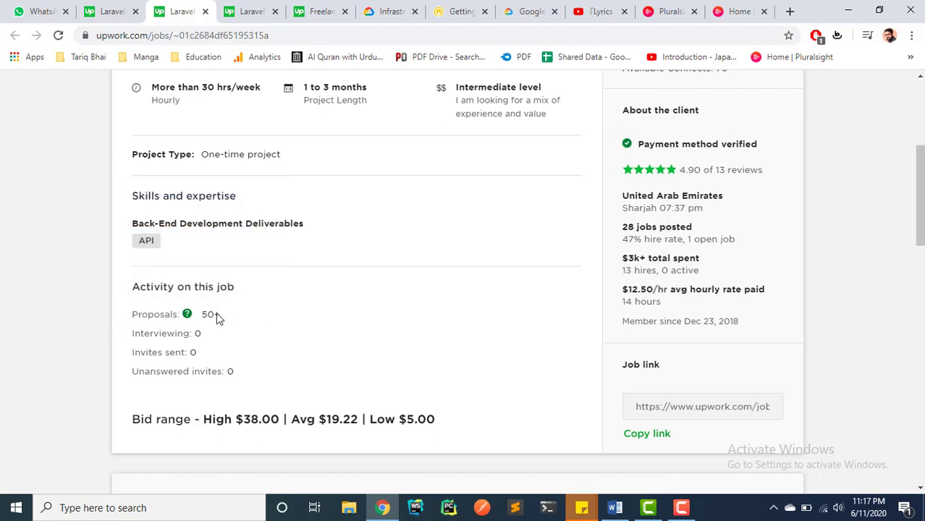
left_click_drag(220, 314, 124, 317)
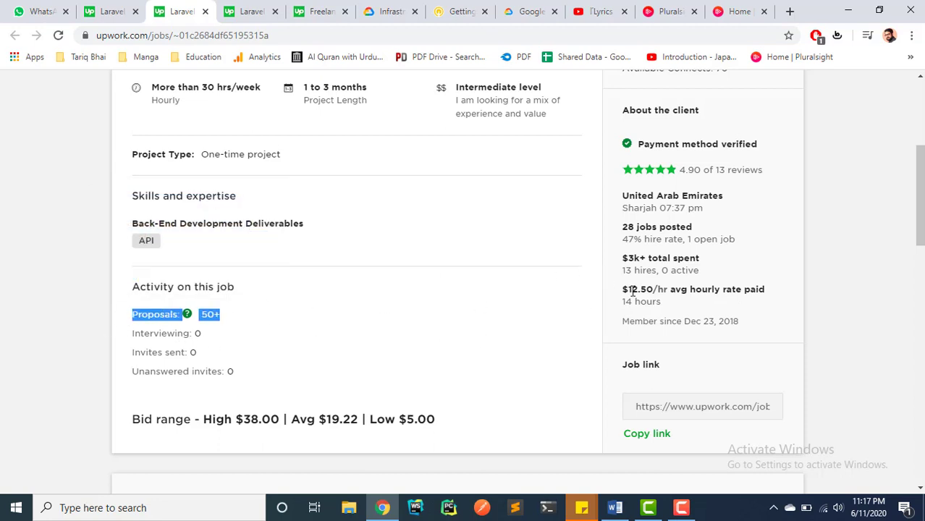
left_click(248, 316)
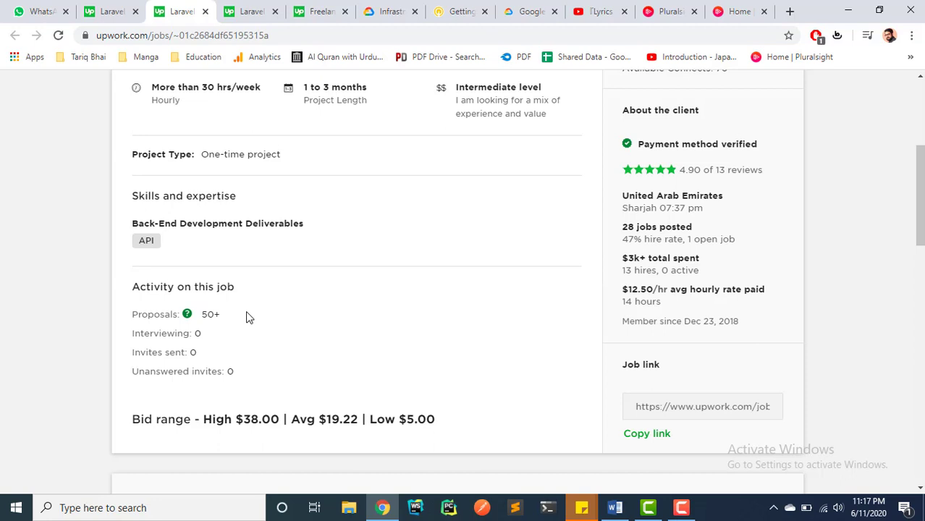
- Review the food backend job's bid range and its client's recent history, including past fixed prices and freelancer feedback
scroll(247, 316, "down", 1)
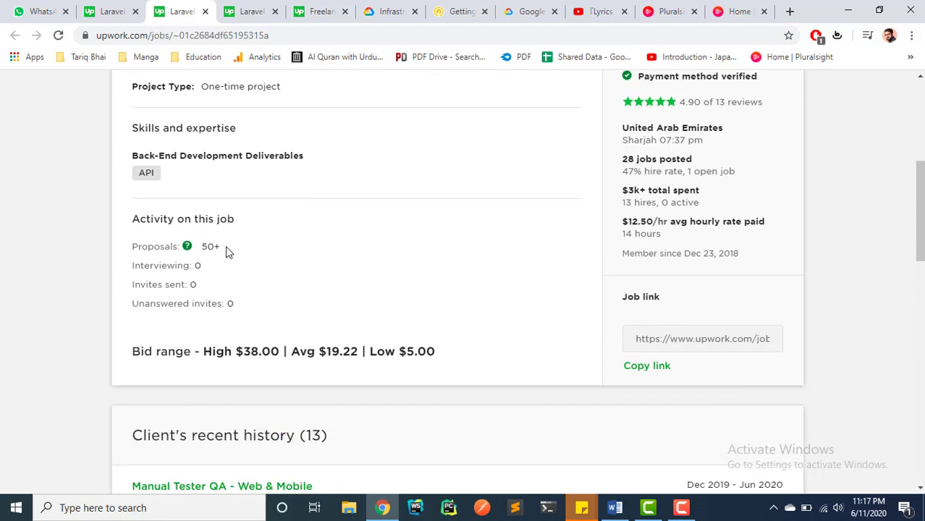
scroll(226, 251, "down", 3)
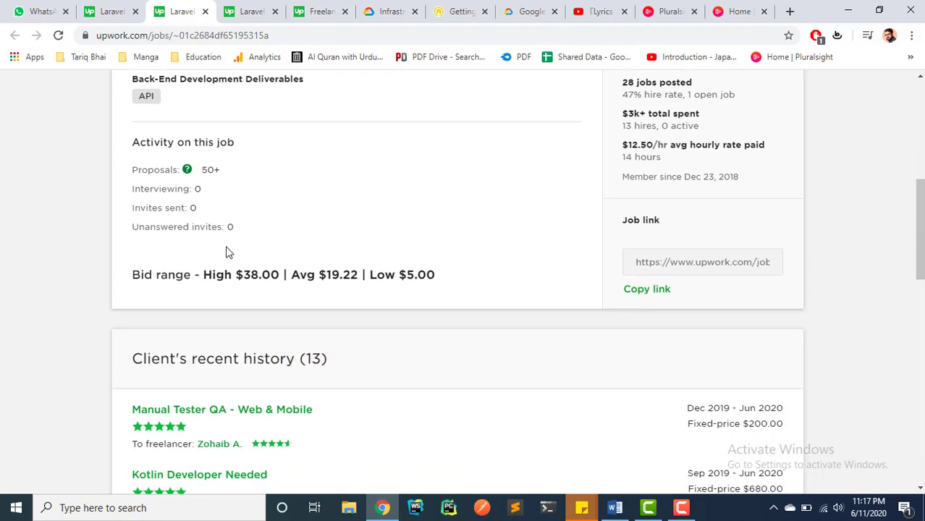
scroll(374, 312, "down", 4)
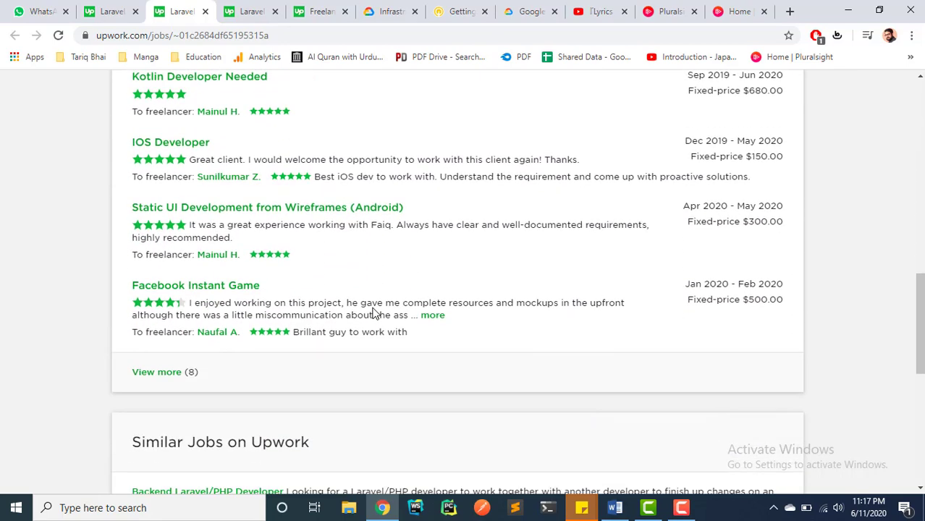
scroll(372, 312, "up", 10)
scroll(213, 129, "up", 1)
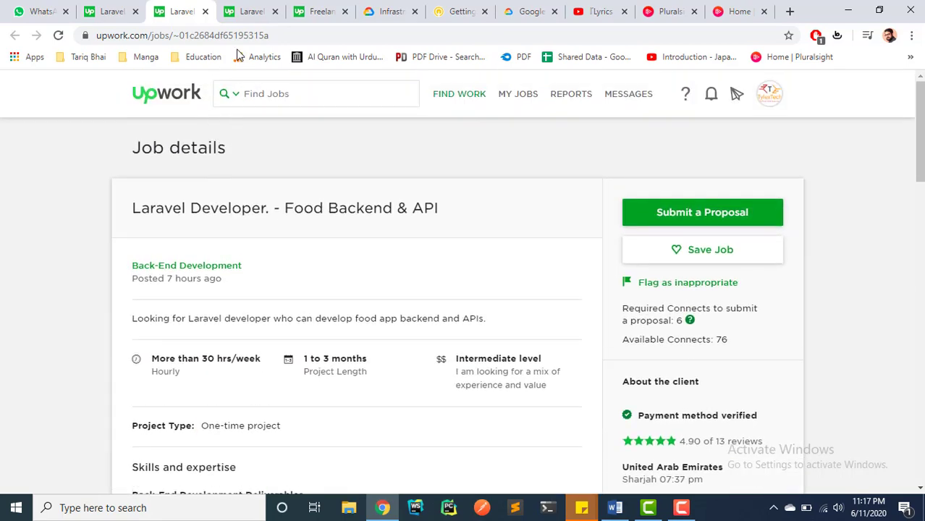
- Close the Food Backend & API posting and return to the beginning of the Laravel developer job from the Netherlands
left_click(205, 11)
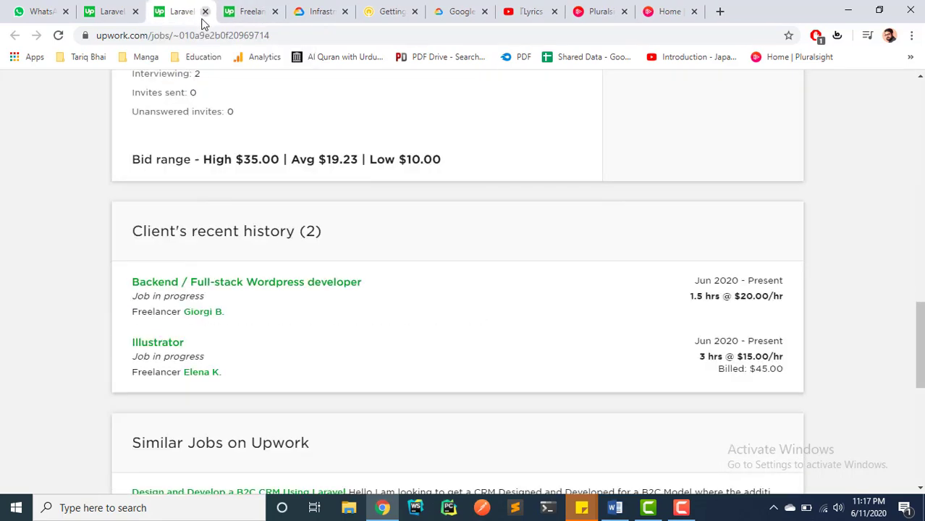
scroll(312, 293, "up", 12)
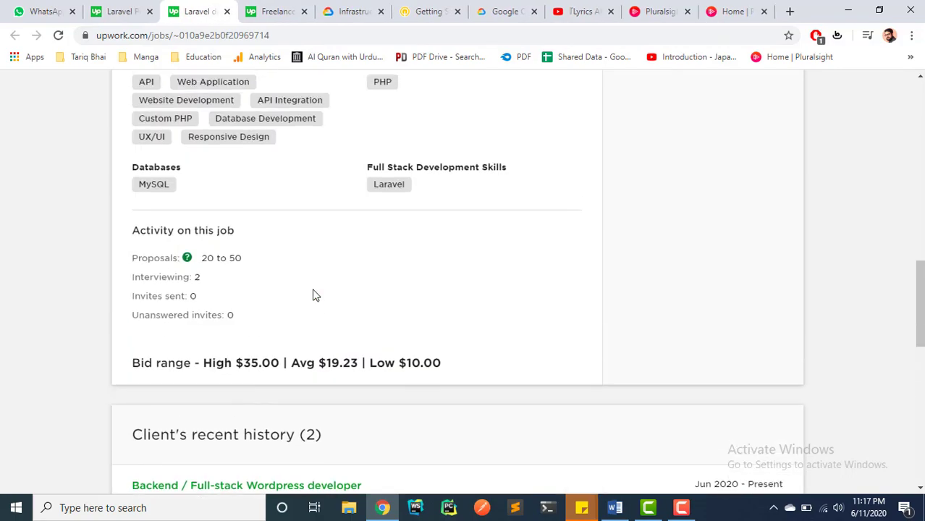
scroll(313, 294, "up", 4)
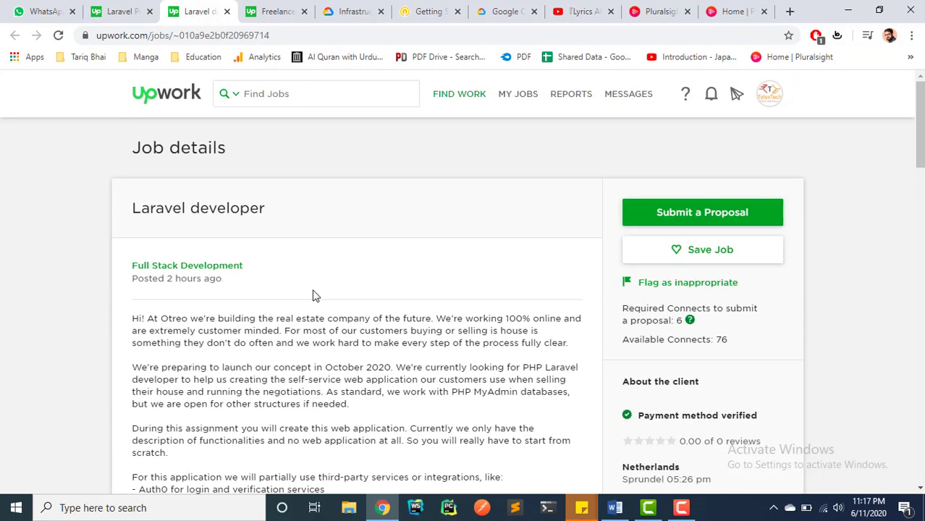
- Read the Laravel developer job's description, skills and proposal activity, highlighting the client's average hourly rate paid
scroll(345, 269, "down", 2)
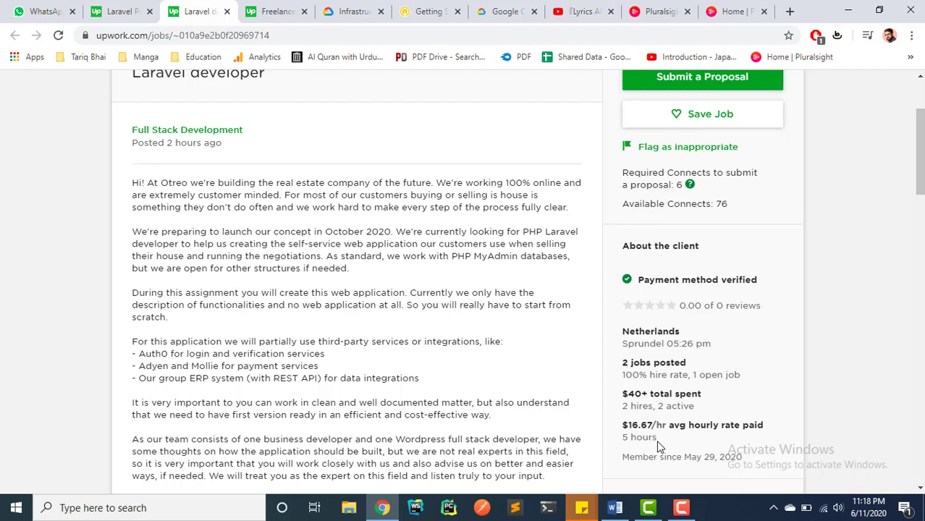
left_click_drag(657, 441, 616, 429)
left_click(614, 426)
scroll(588, 434, "down", 2)
scroll(588, 435, "down", 2)
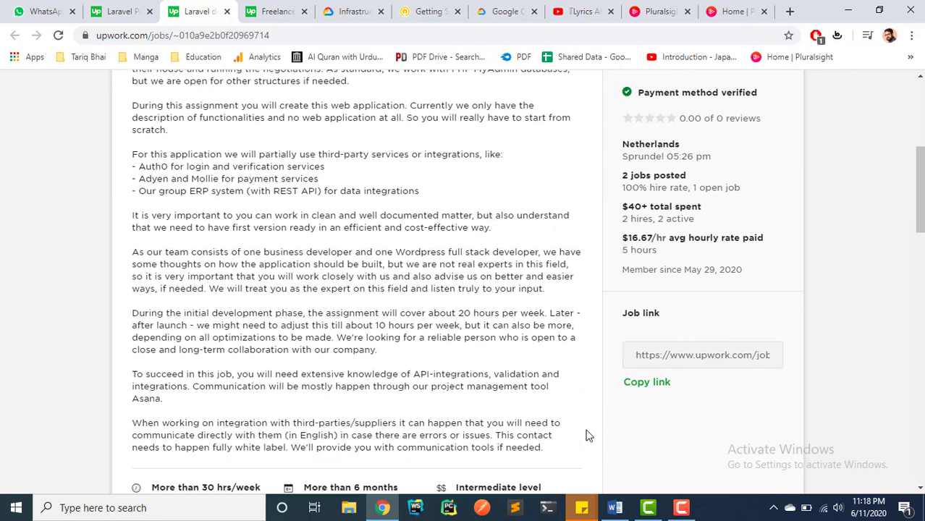
scroll(583, 435, "down", 6)
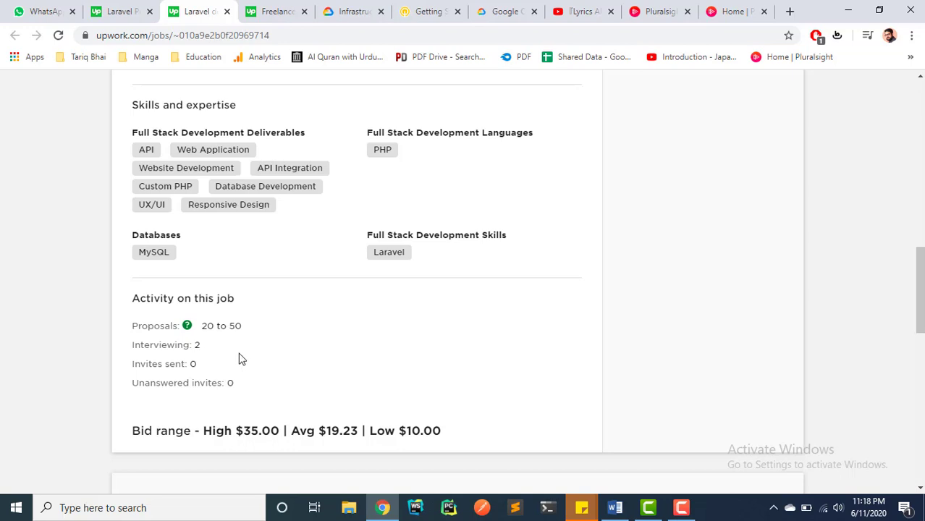
- Switch to the Laravel Project posting and review its description, client details, hourly range and activity section
left_click(119, 11)
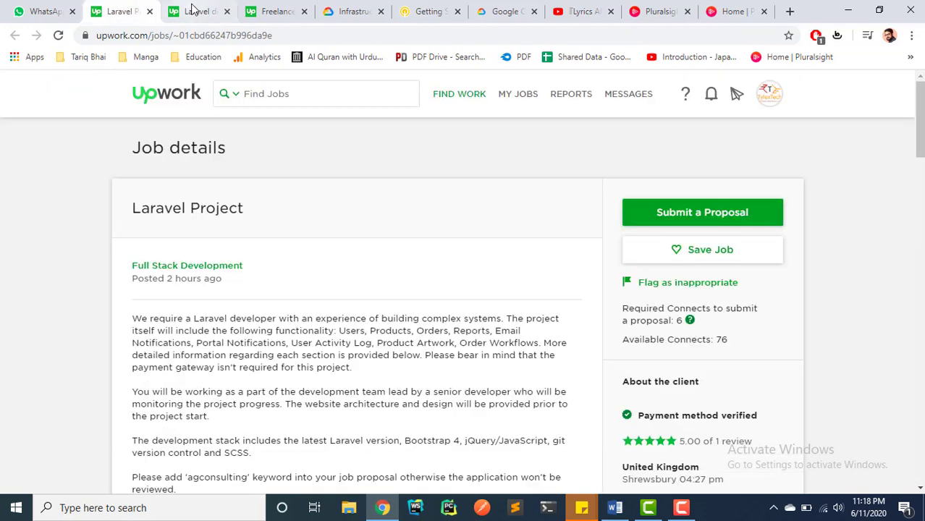
left_click(192, 11)
left_click(137, 11)
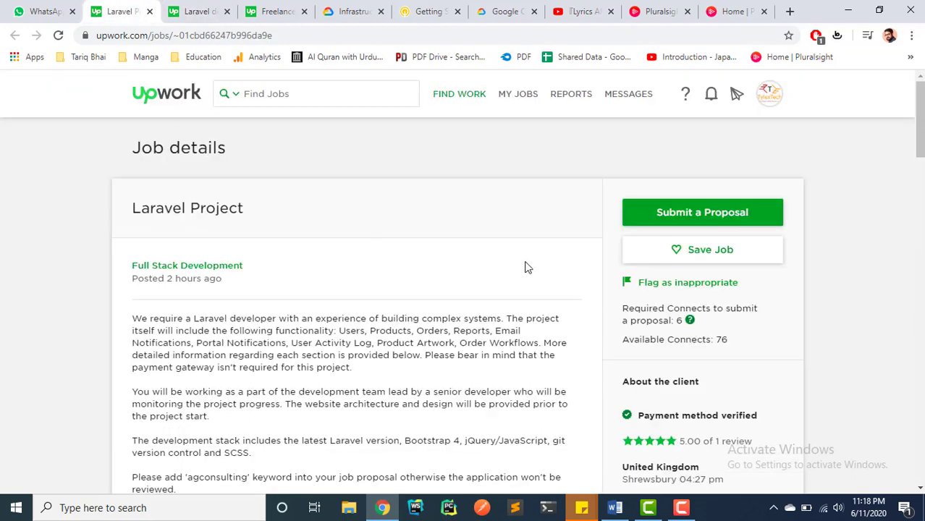
scroll(580, 295, "down", 2)
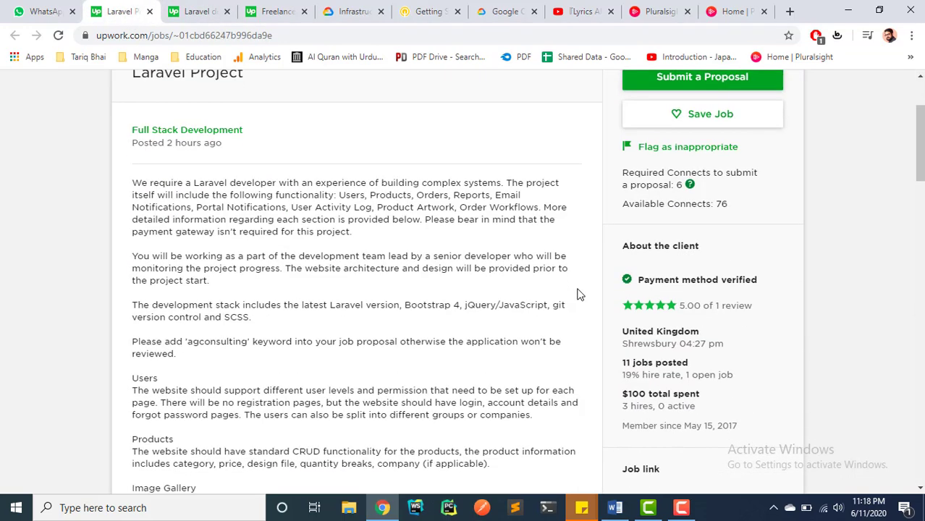
scroll(579, 294, "down", 10)
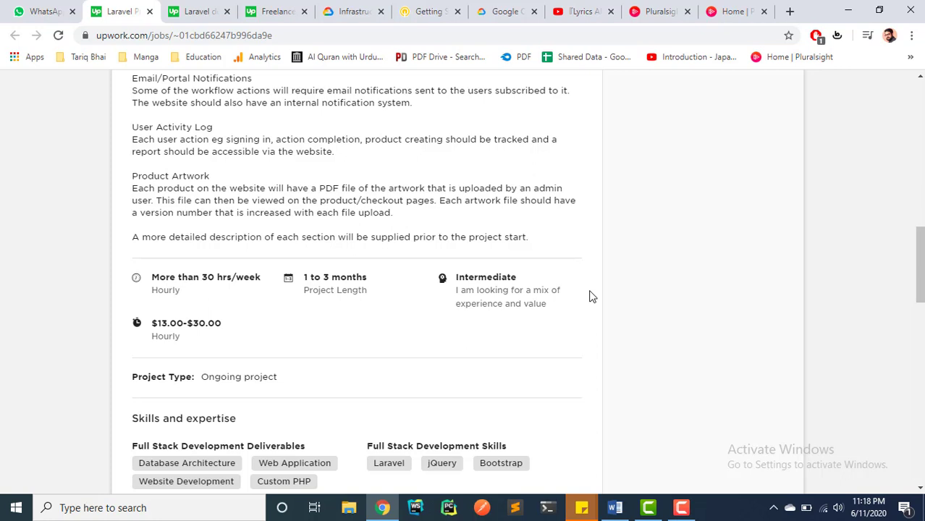
scroll(591, 295, "down", 5)
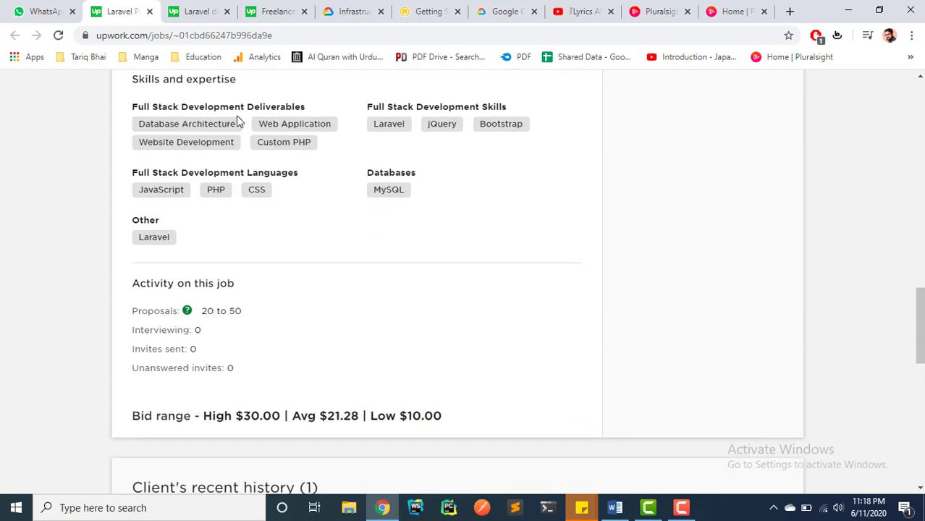
- Compare the Laravel developer job's activity section with the Laravel Project job's requirements and hourly range
left_click(208, 14)
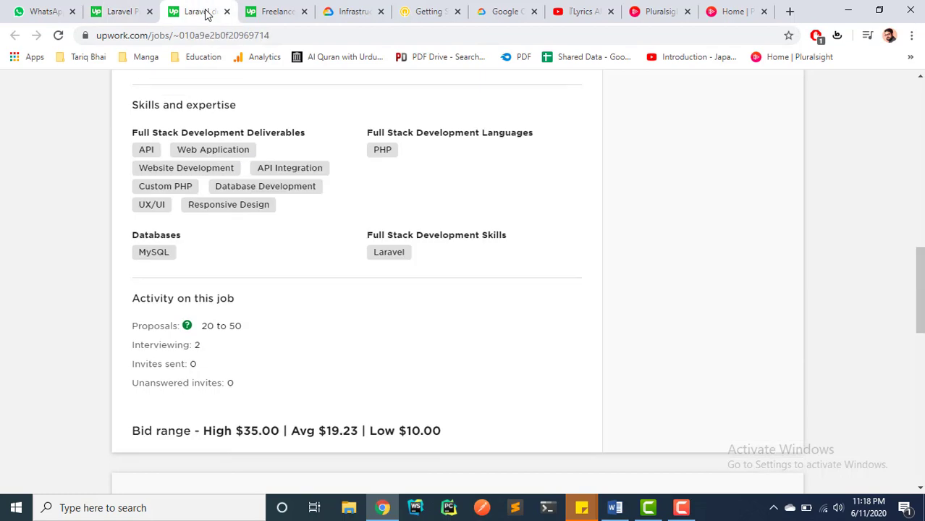
left_click(112, 16)
scroll(173, 229, "up", 8)
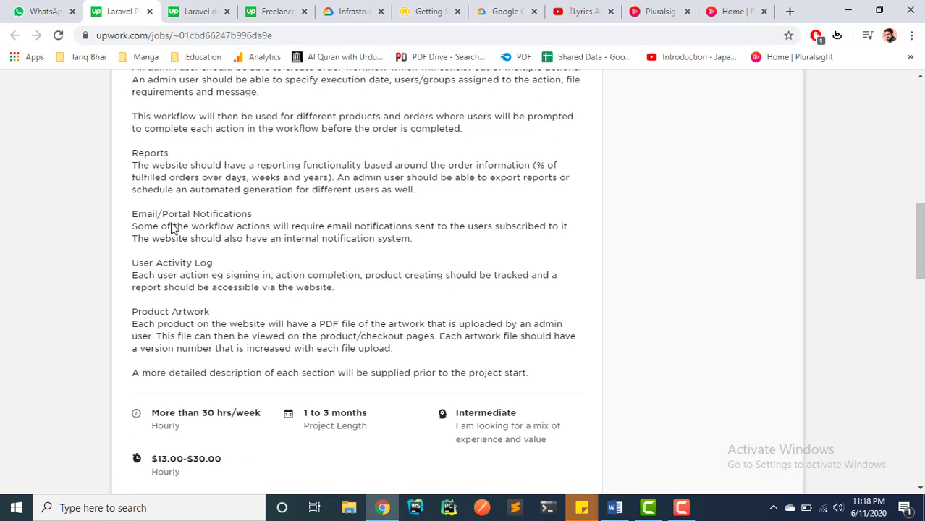
scroll(172, 229, "down", 5)
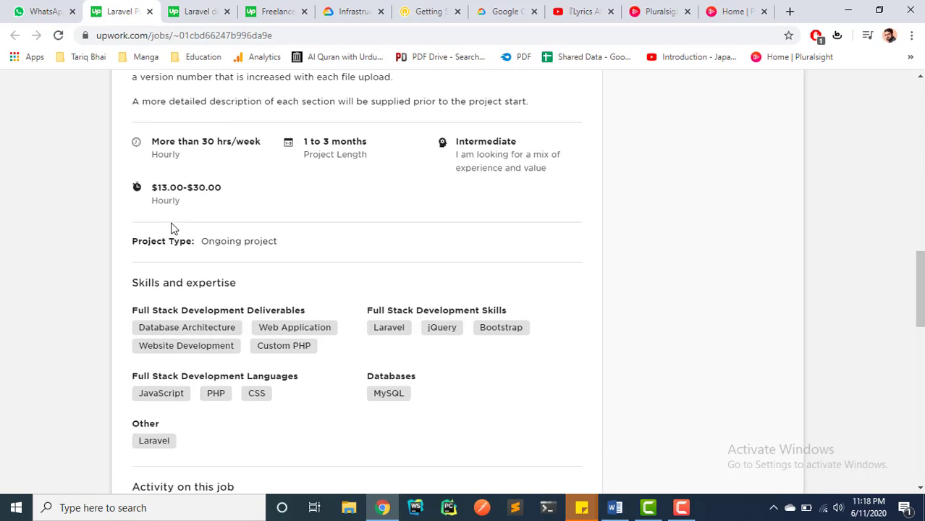
- Go back to the Laravel developer posting and recheck its project terms, highlighting the client's average hourly rate paid
left_click(194, 14)
scroll(213, 275, "up", 4)
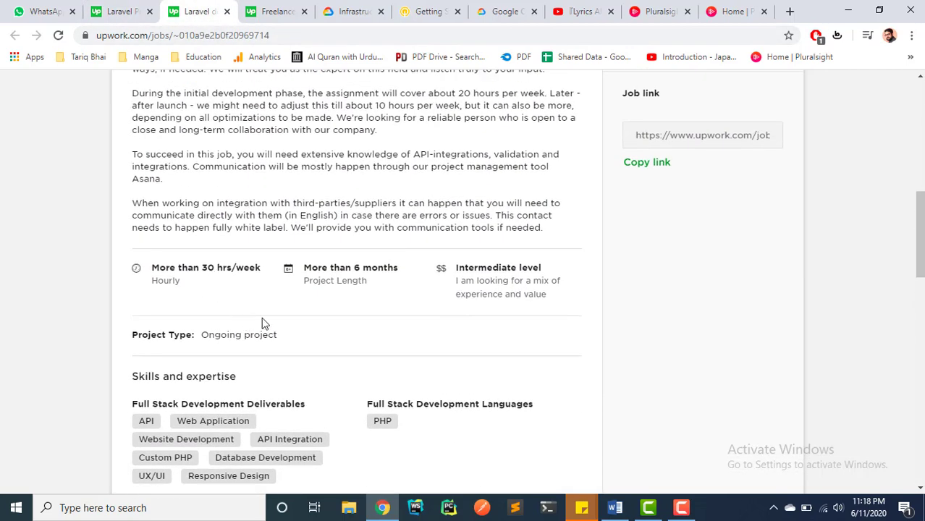
scroll(300, 331, "up", 4)
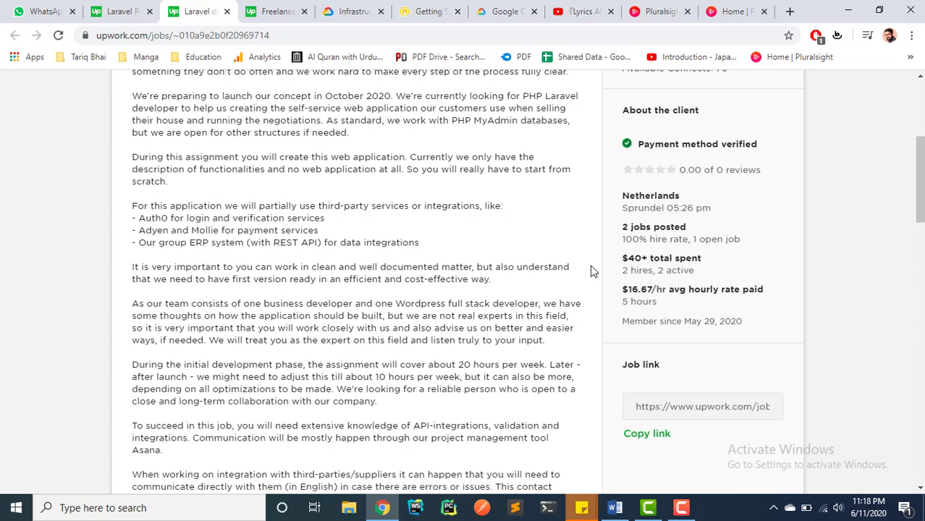
left_click_drag(629, 289, 683, 288)
left_click(685, 289)
left_click_drag(620, 290, 598, 318)
- Examine the Laravel developer client's recent history, highlighting the hourly rate on the Backend / Full-stack Wordpress developer job, and recheck the job's activity
scroll(606, 323, "down", 5)
scroll(607, 322, "down", 4)
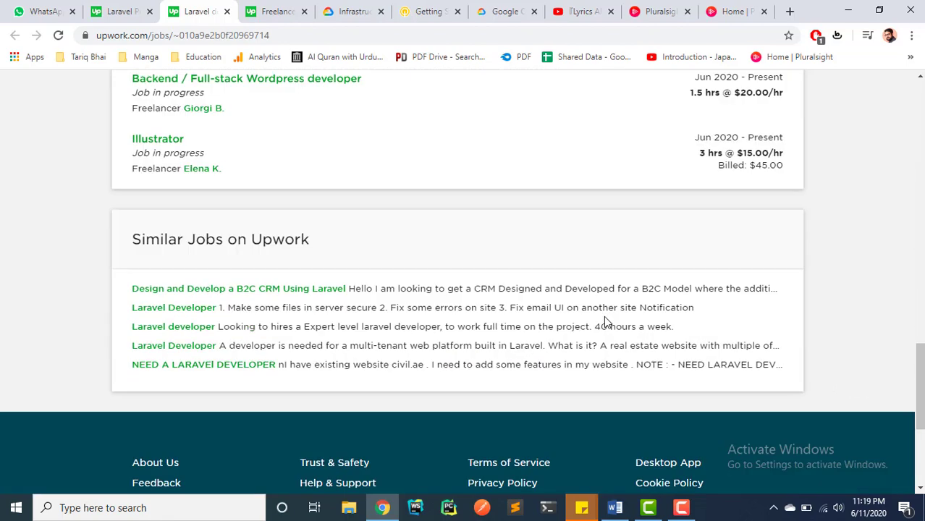
scroll(606, 321, "up", 2)
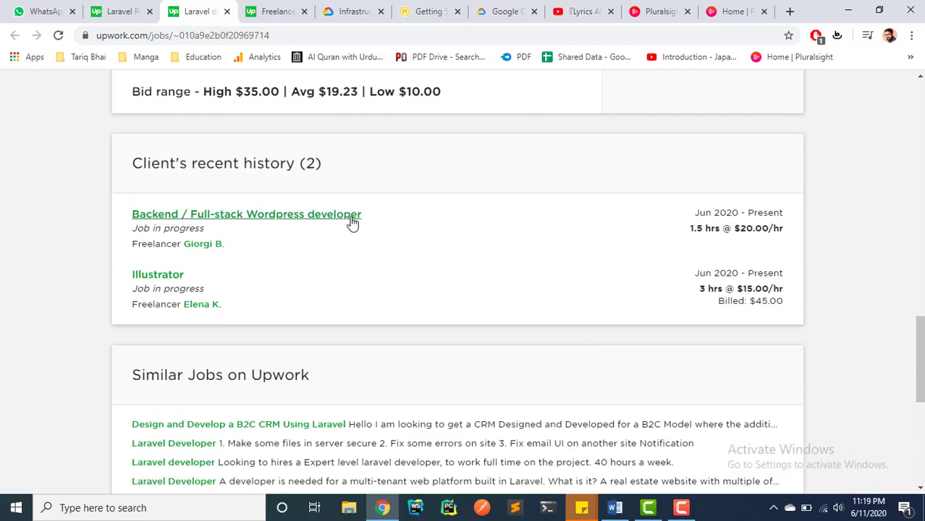
left_click_drag(692, 231, 816, 245)
left_click(794, 261)
scroll(794, 261, "up", 5)
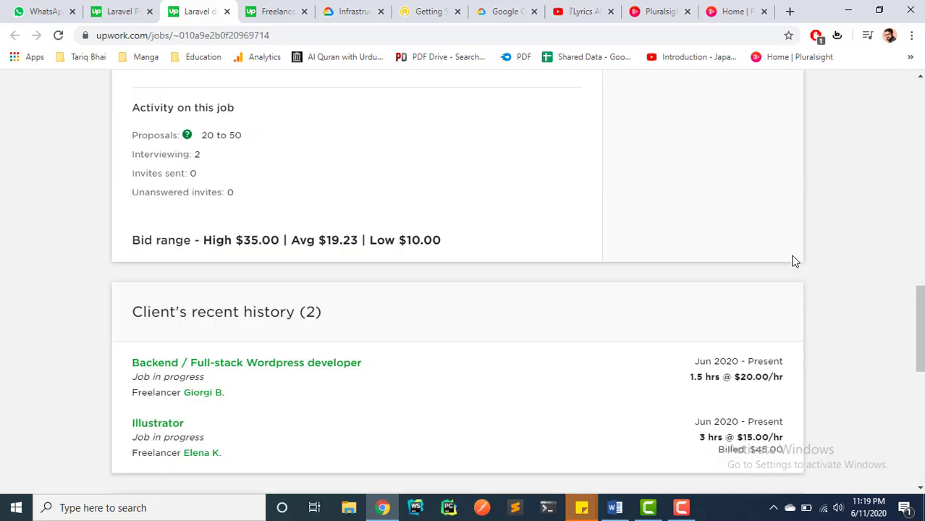
scroll(793, 261, "up", 2)
scroll(793, 260, "down", 1)
scroll(793, 261, "up", 7)
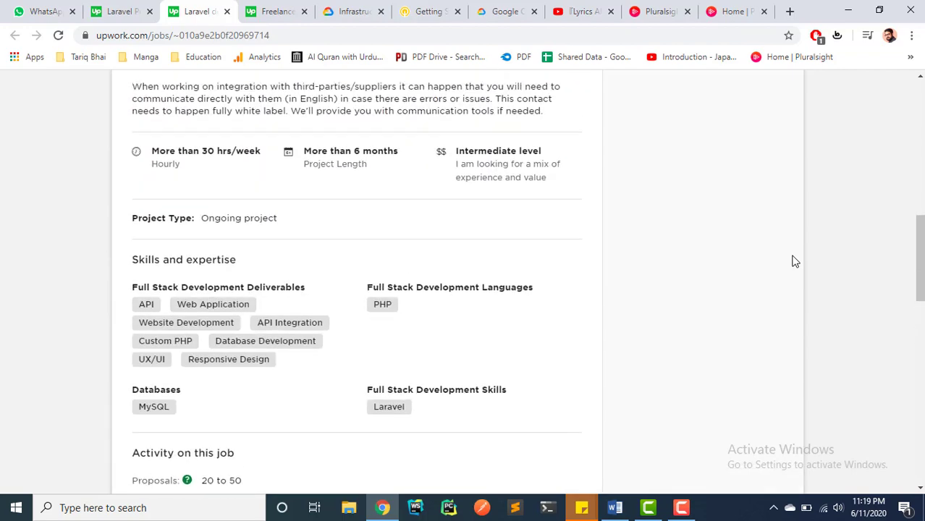
- Check the Laravel developer job's activity and bid range, close that posting, and return to the Laravel Project posting
scroll(615, 249, "down", 7)
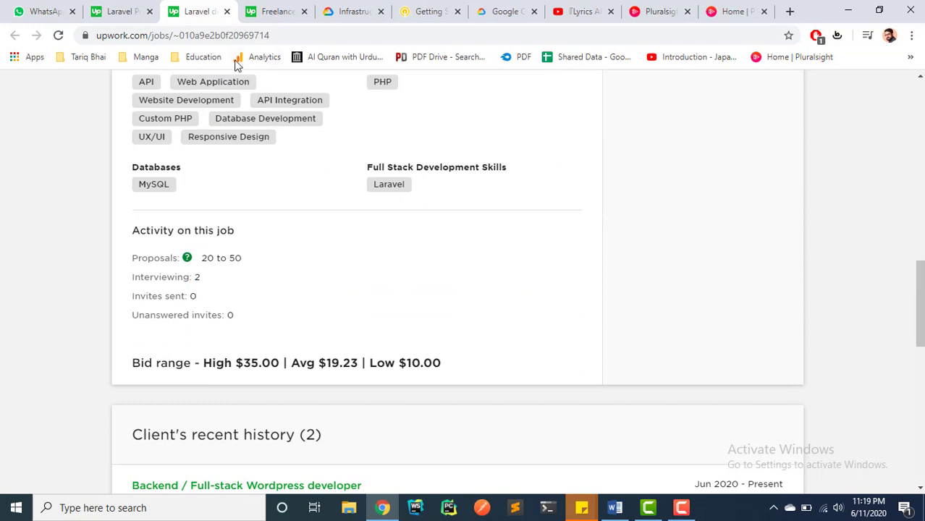
left_click(227, 11)
left_click(119, 11)
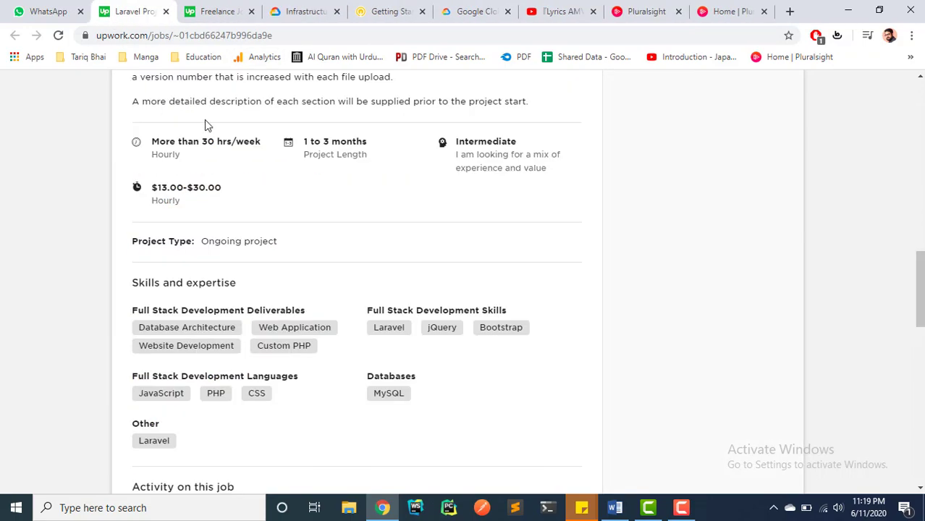
- Examine the Laravel Project posting's description, required connects, client details and feature sections
scroll(357, 213, "up", 10)
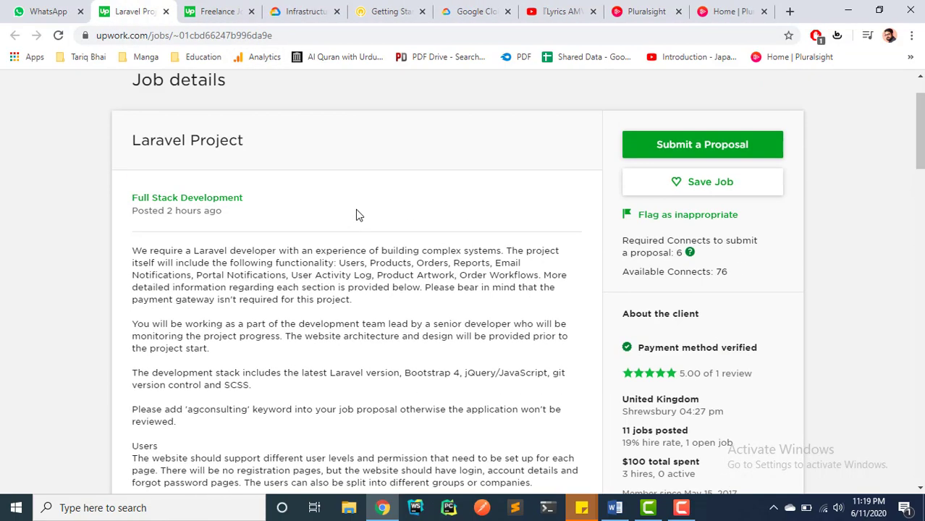
scroll(355, 215, "down", 1)
scroll(356, 216, "down", 3)
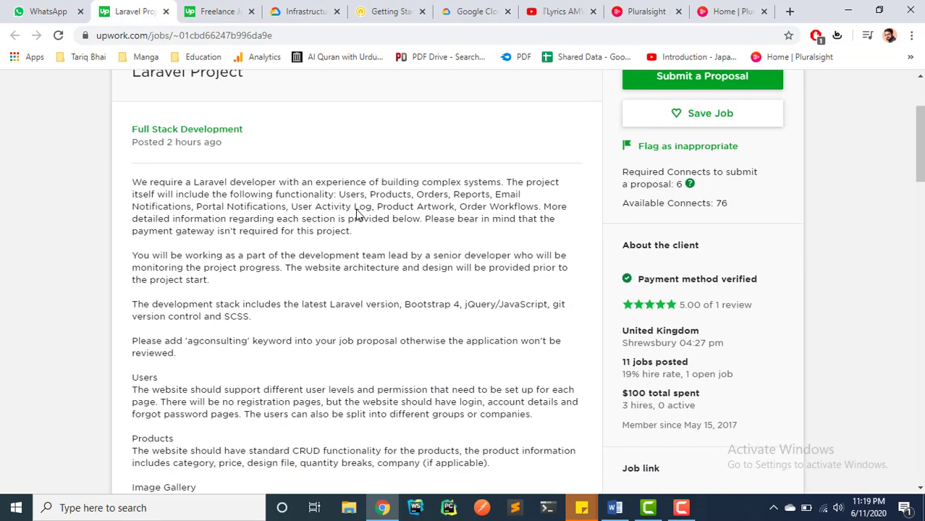
scroll(356, 213, "down", 7)
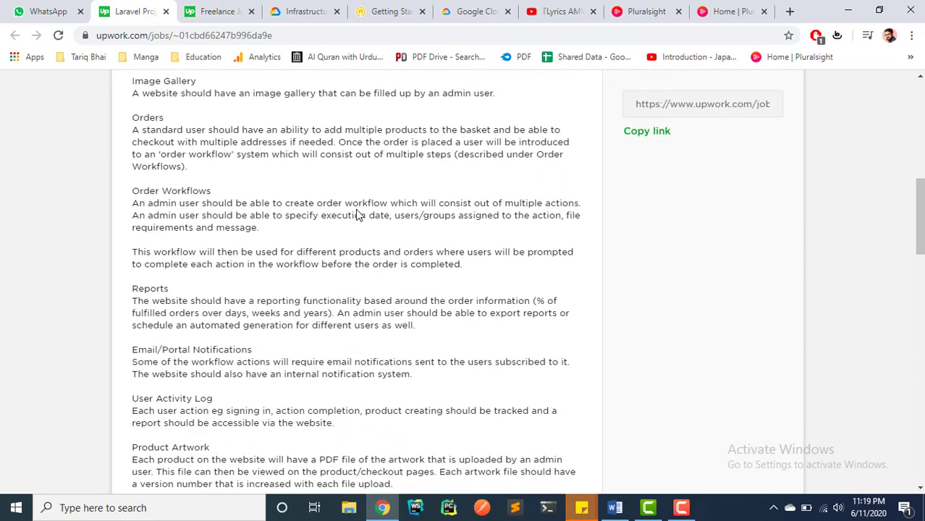
scroll(356, 215, "up", 11)
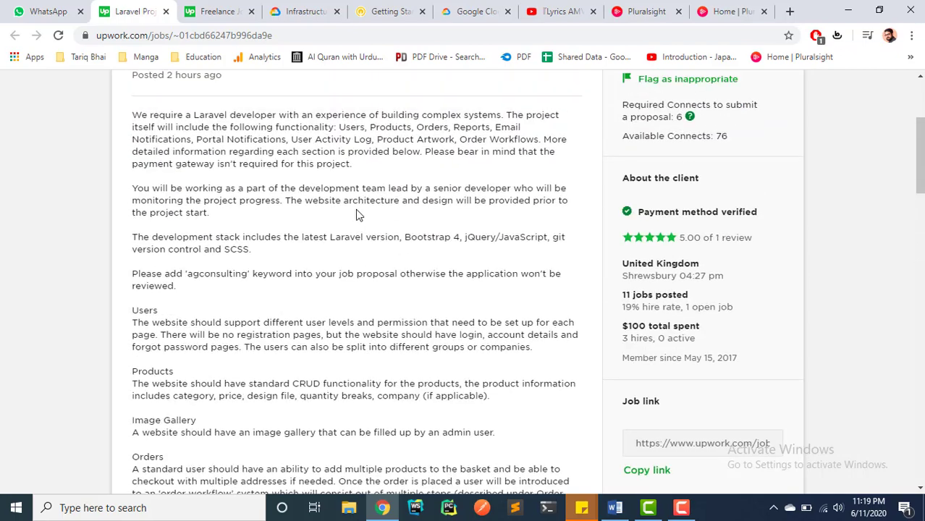
scroll(262, 221, "down", 1)
scroll(262, 221, "down", 1)
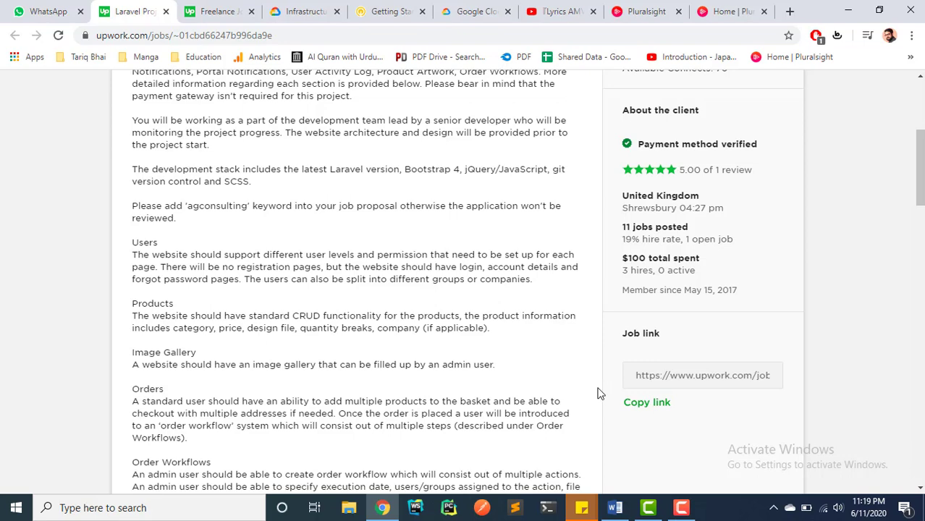
left_click(681, 509)
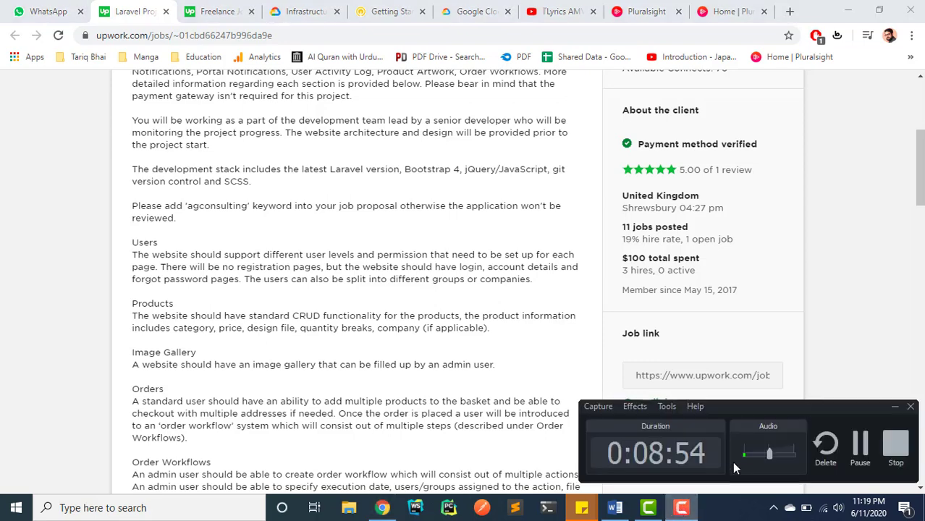
left_click(851, 454)
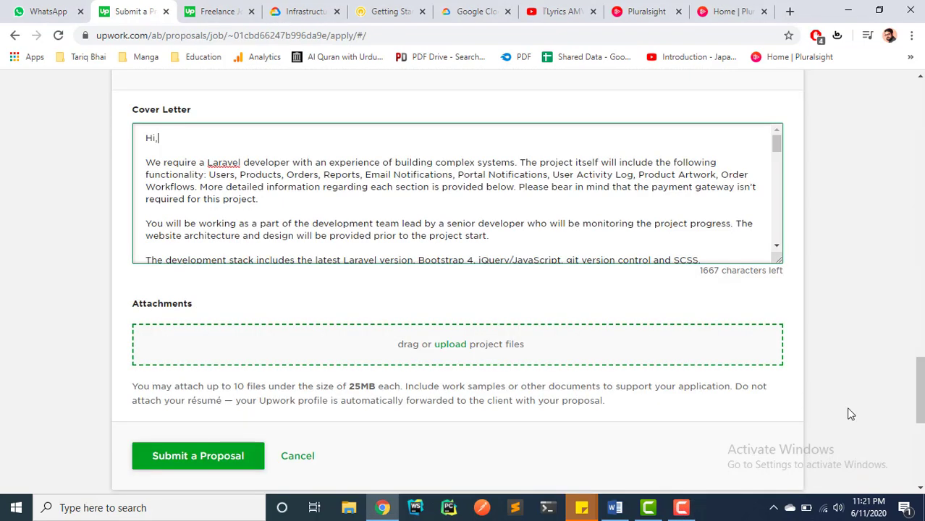
- Review the Laravel Project proposal form, covering the job details, bid rate terms and cover letter draft
scroll(851, 414, "up", 15)
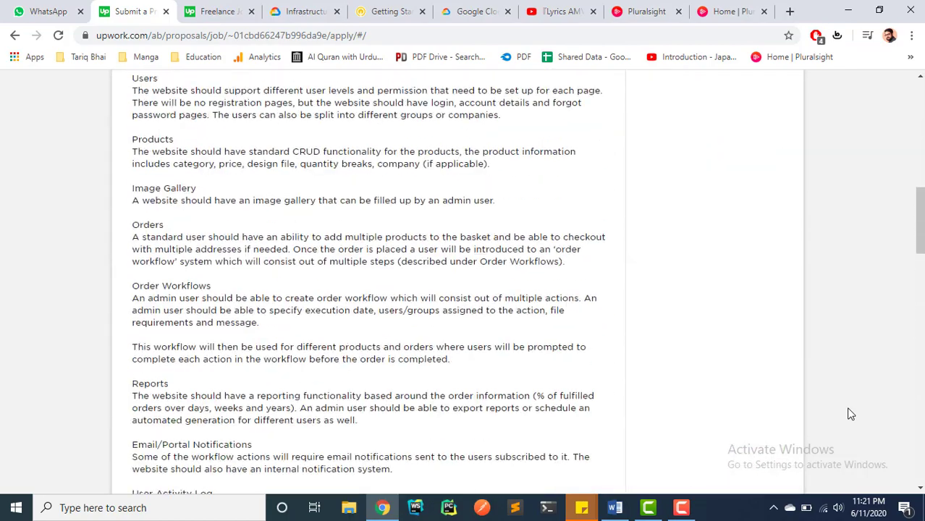
scroll(851, 414, "up", 7)
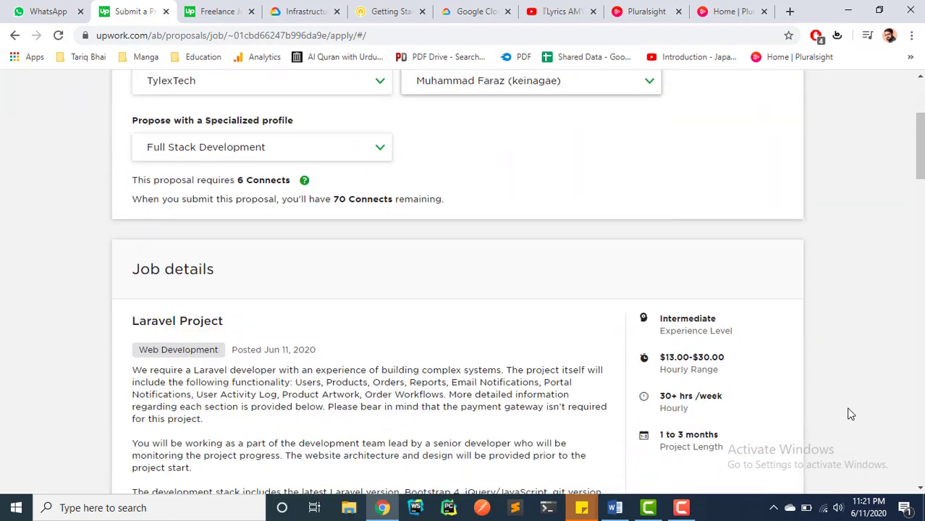
scroll(850, 414, "down", 2)
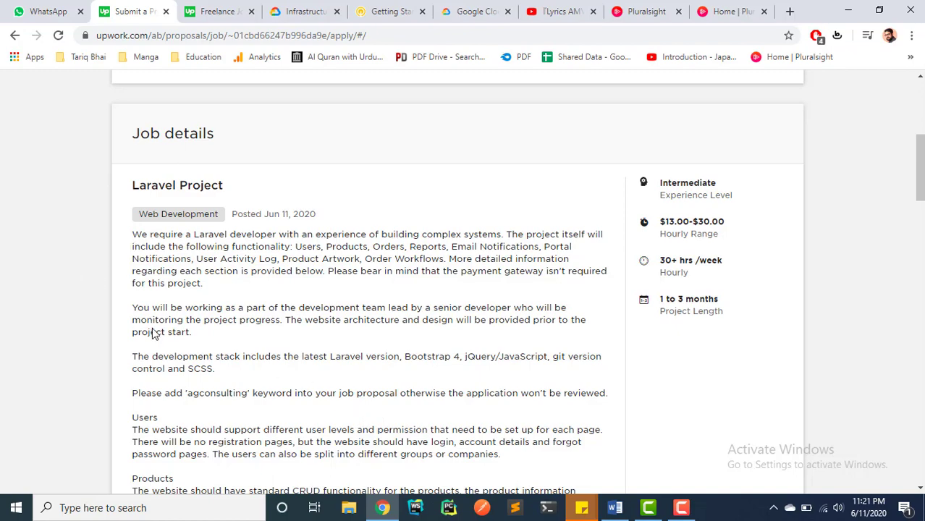
scroll(157, 329, "down", 3)
scroll(160, 325, "down", 3)
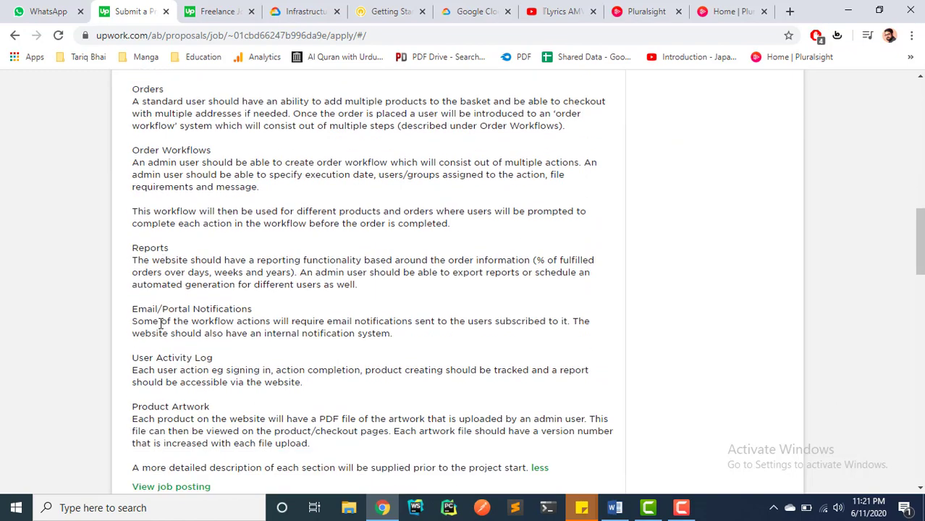
scroll(160, 325, "down", 2)
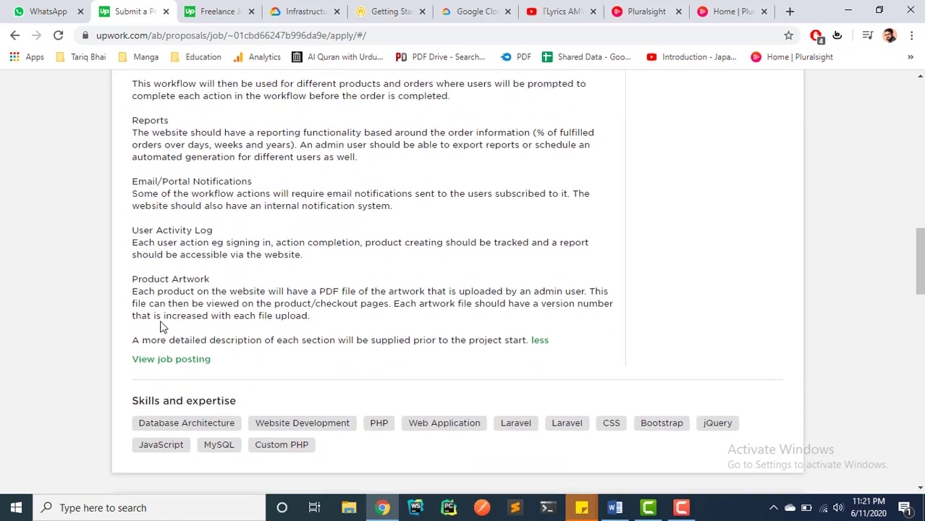
scroll(255, 326, "down", 8)
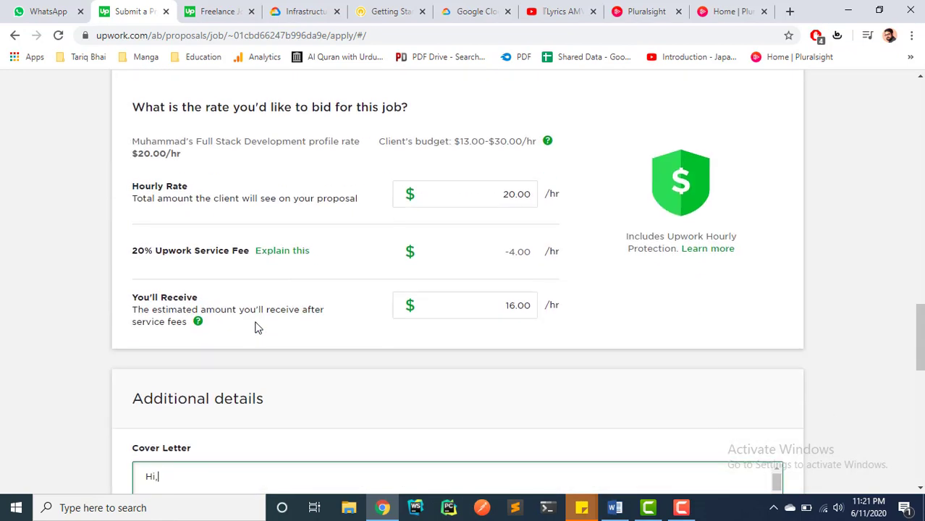
scroll(255, 325, "down", 8)
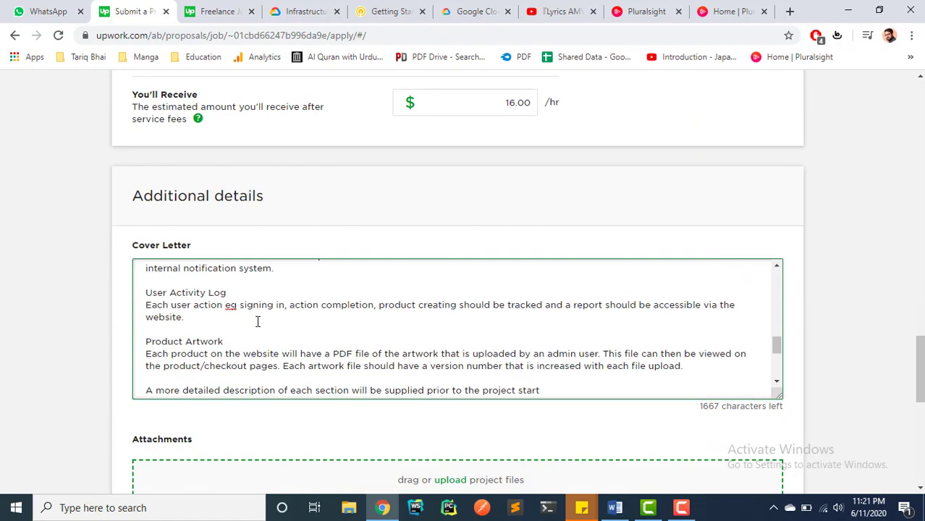
- Go through the job description's feature sections on the proposal form, highlighting the Users, Products and Image Gallery headings
scroll(217, 321, "up", 3)
scroll(91, 325, "up", 10)
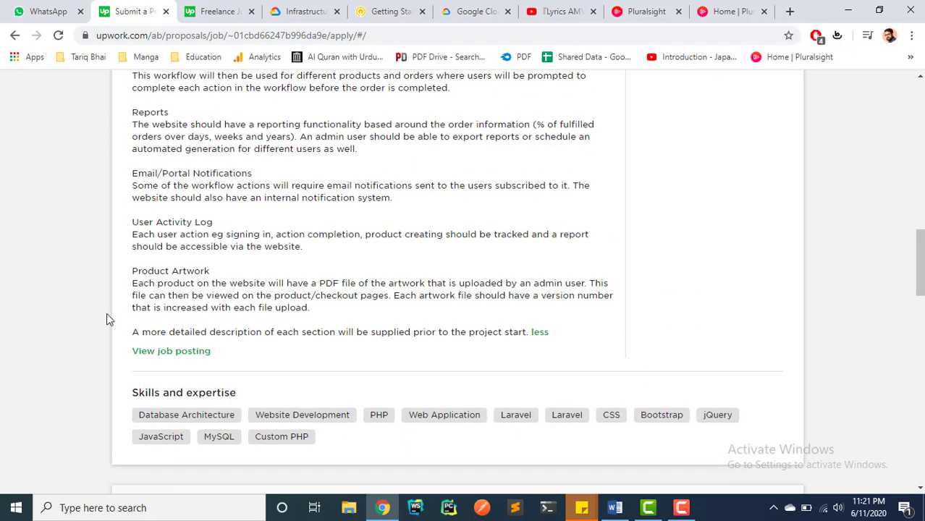
scroll(109, 276, "up", 7)
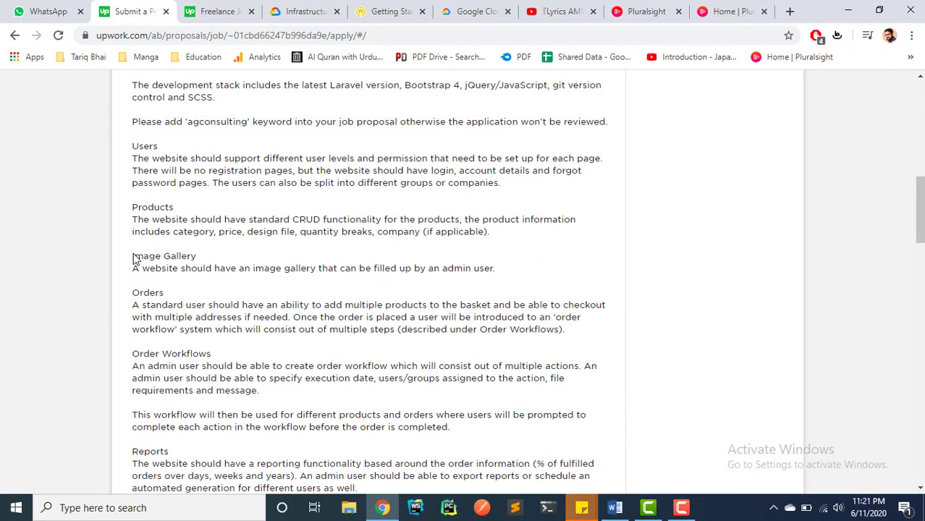
scroll(86, 272, "up", 1)
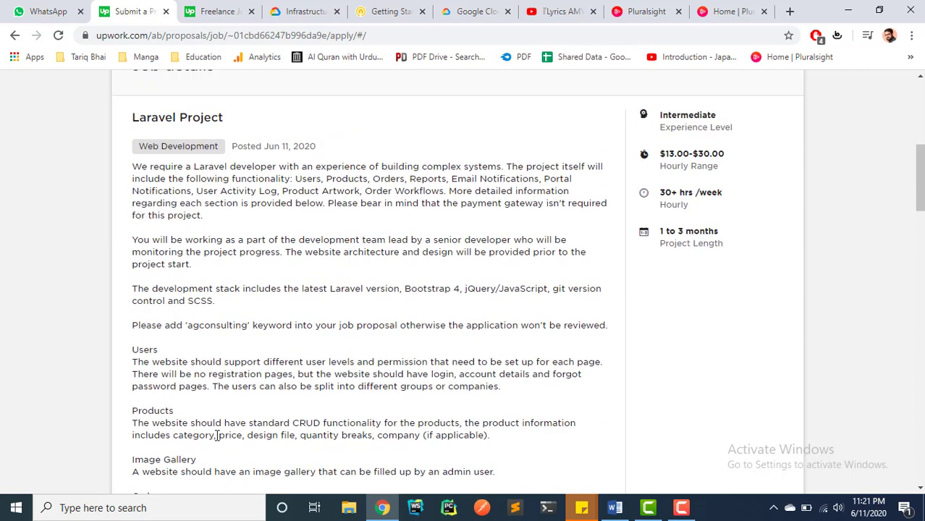
left_click_drag(158, 350, 137, 350)
left_click(160, 355)
left_click_drag(155, 351, 134, 351)
left_click_drag(173, 412, 137, 410)
scroll(140, 405, "down", 1)
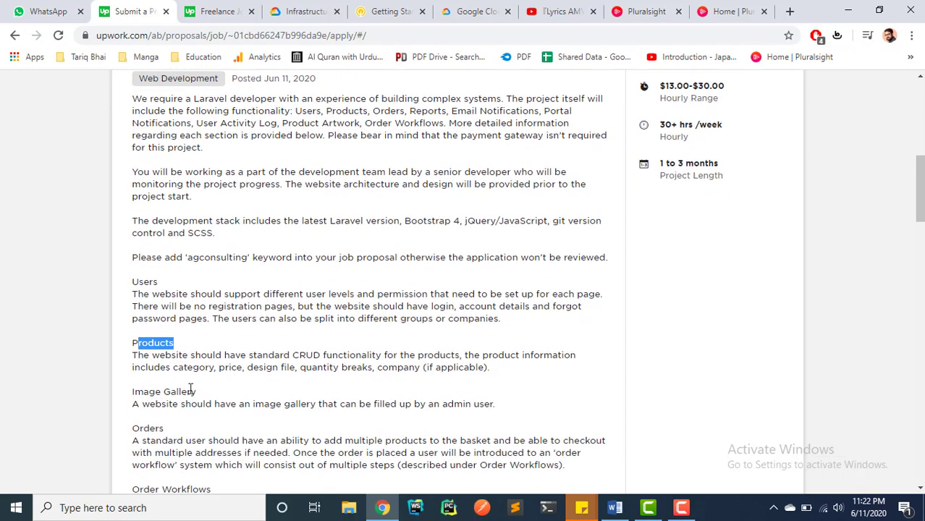
left_click_drag(197, 390, 186, 390)
scroll(170, 380, "down", 2)
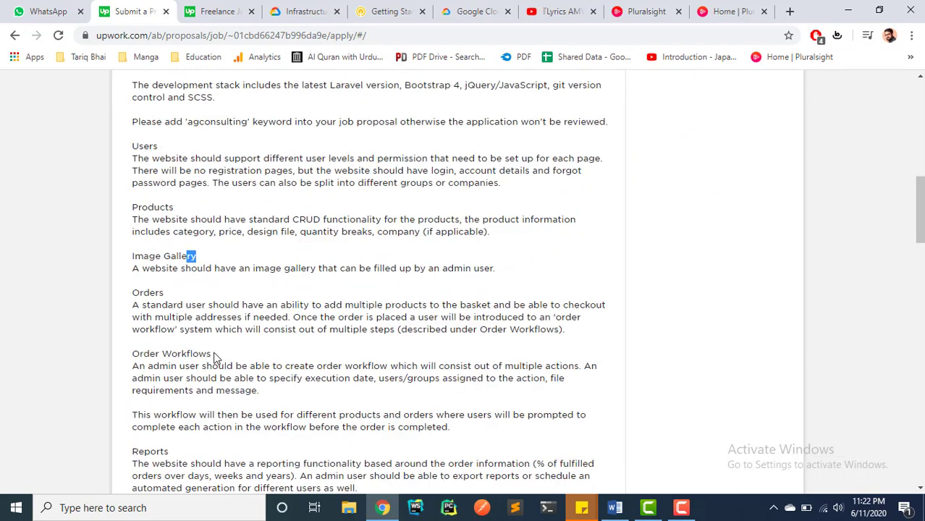
scroll(206, 402, "down", 1)
scroll(197, 400, "down", 2)
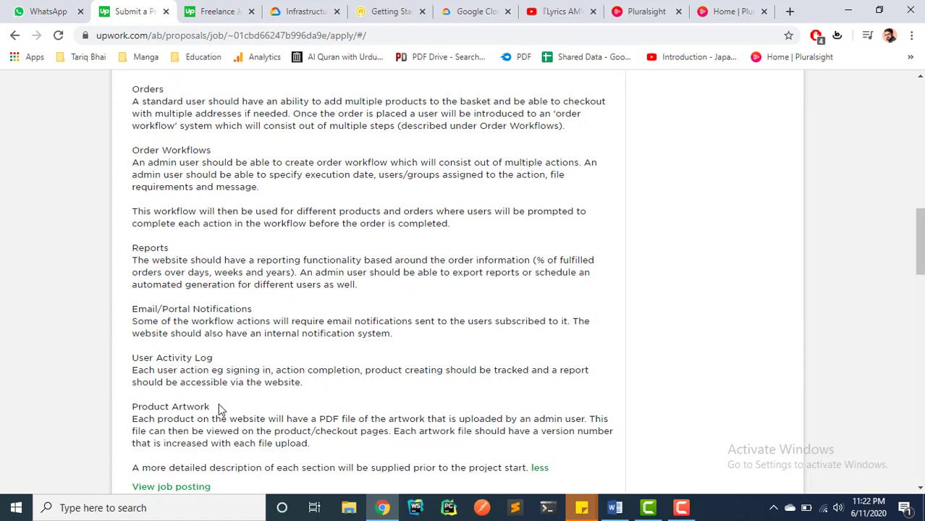
- Copy all the Skills and expertise tags from the job details, from Database Architecture to Custom PHP
scroll(218, 391, "down", 2)
scroll(214, 366, "down", 3)
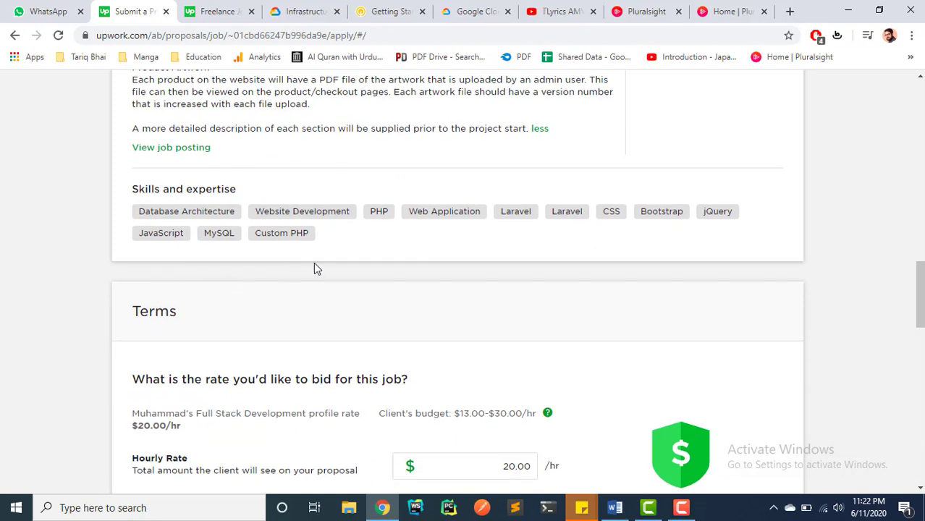
left_click_drag(324, 240, 139, 216)
right_click(140, 217)
left_click(155, 221)
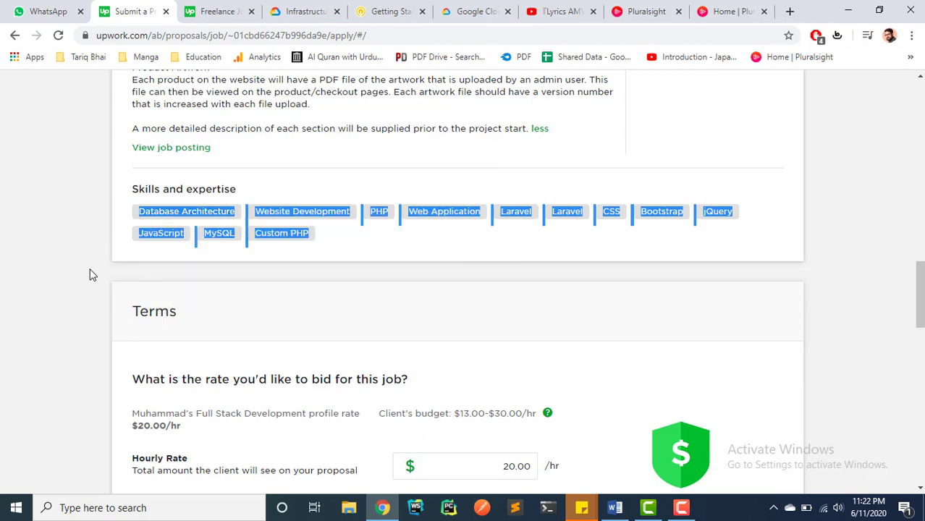
- Replace the skills block at the end of the cover letter with the copied tags, putting Database Architecture on its own line
scroll(91, 277, "down", 5)
scroll(90, 278, "down", 1)
left_click(175, 323)
scroll(195, 348, "down", 10)
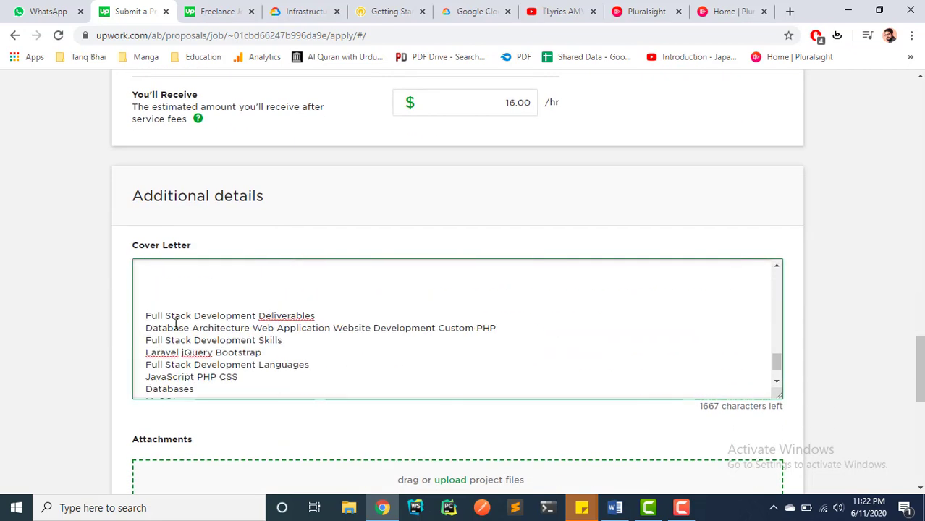
scroll(190, 381, "down", 1)
left_click_drag(190, 388, 145, 330)
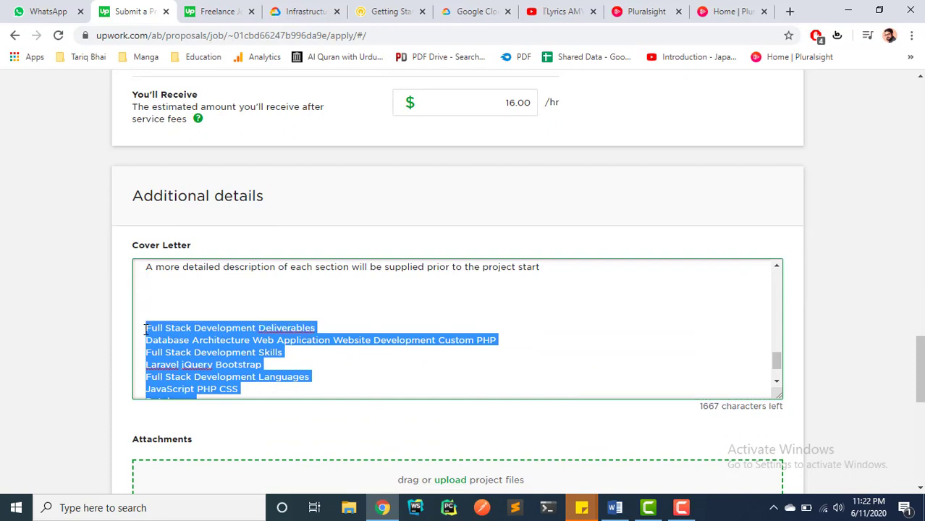
key("ctrl+v")
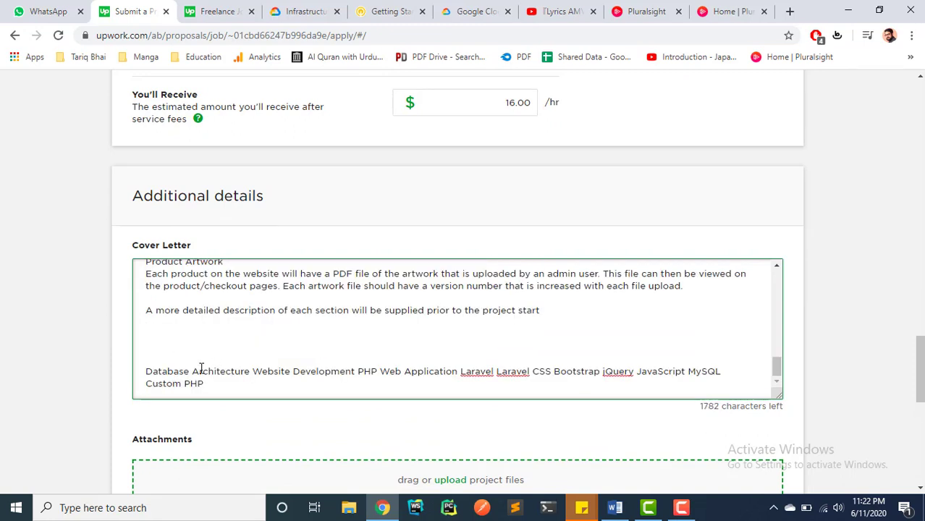
left_click(251, 372)
key("Return")
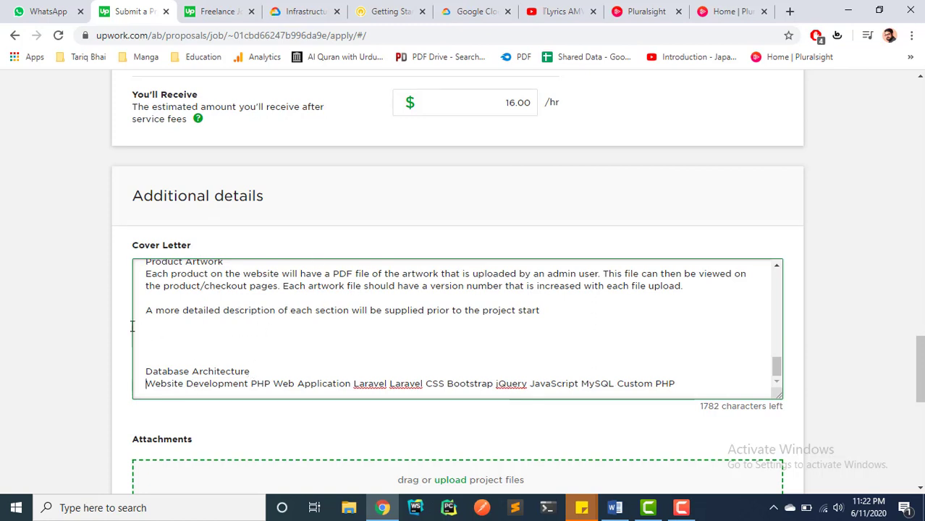
- Review the bid rate terms and the cover letter draft, from the greeting through the requirement sections to the skills list
scroll(77, 293, "up", 8)
scroll(77, 299, "down", 8)
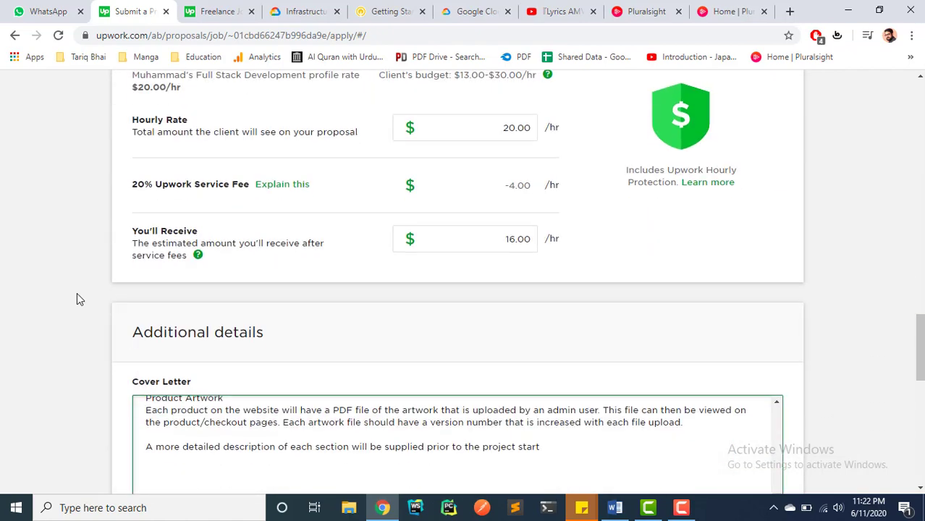
scroll(213, 225, "up", 8)
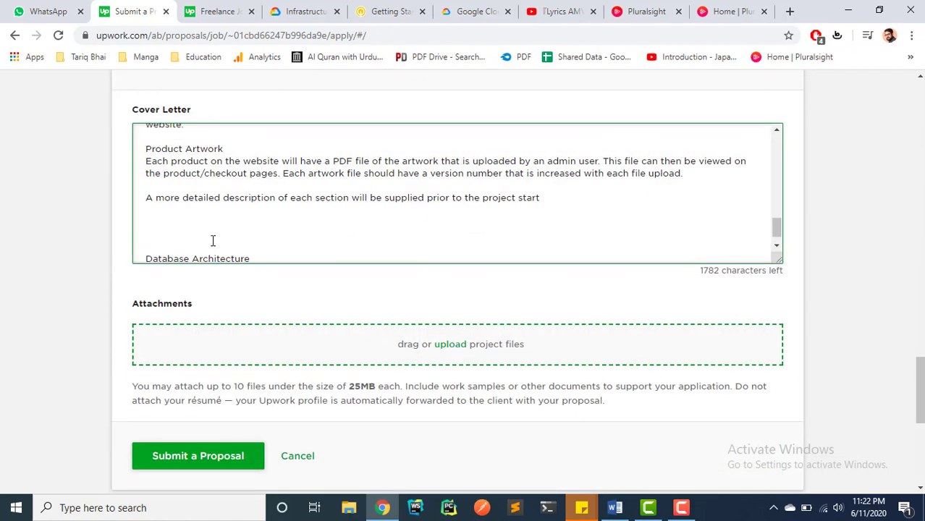
scroll(213, 206, "up", 8)
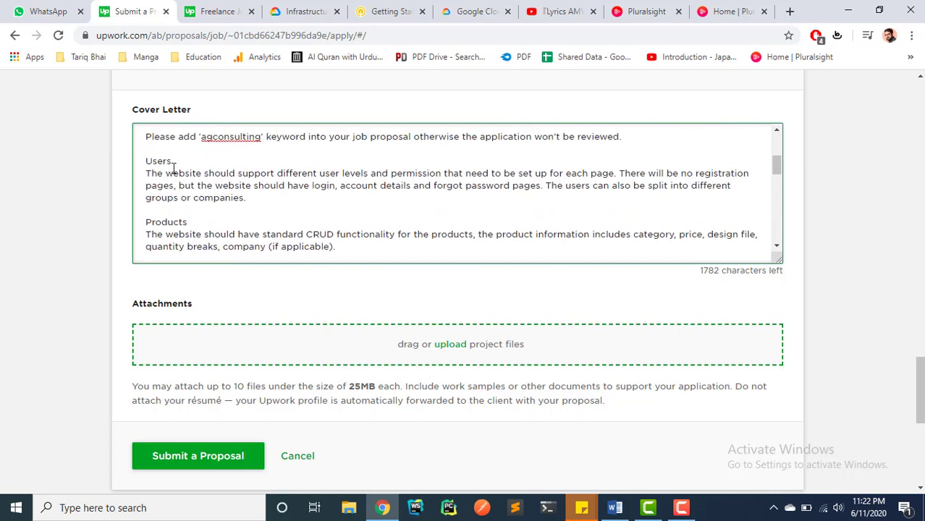
scroll(176, 166, "up", 3)
scroll(181, 183, "down", 8)
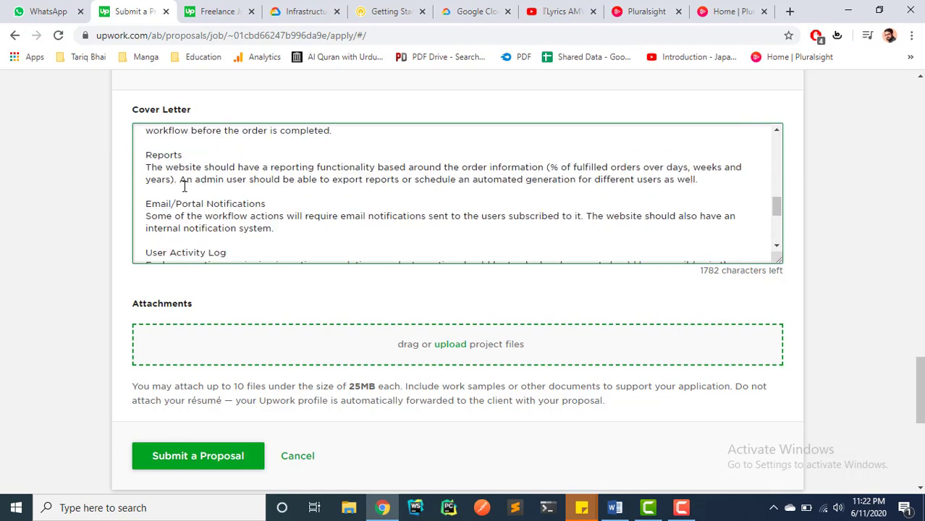
scroll(184, 186, "down", 10)
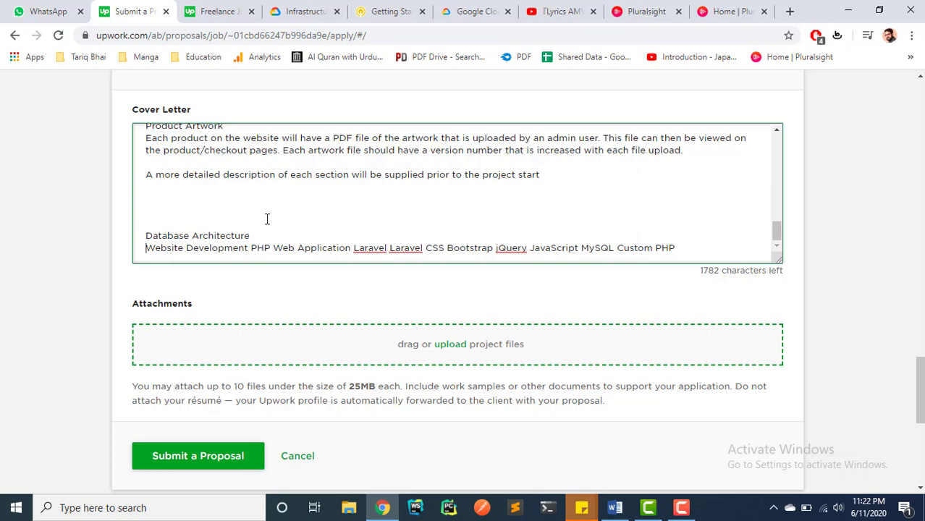
scroll(269, 219, "up", 10)
scroll(271, 221, "up", 2)
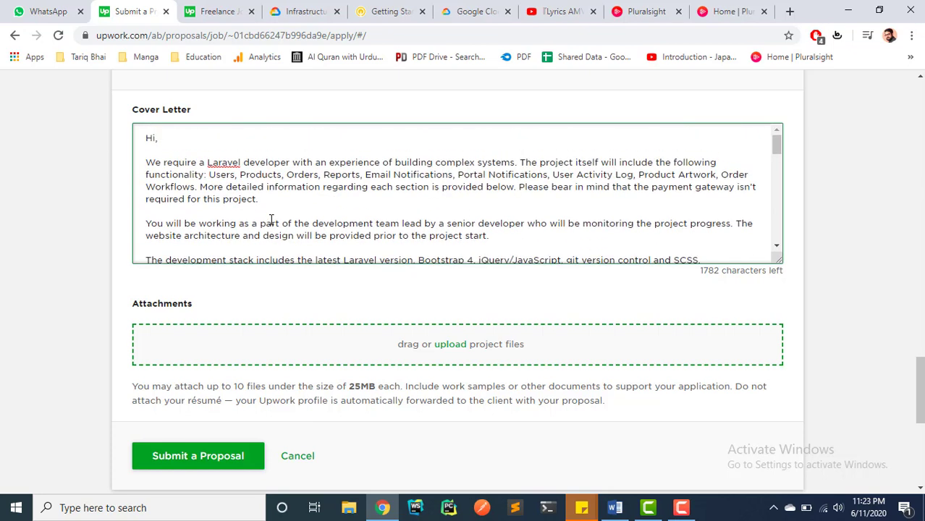
scroll(272, 220, "down", 12)
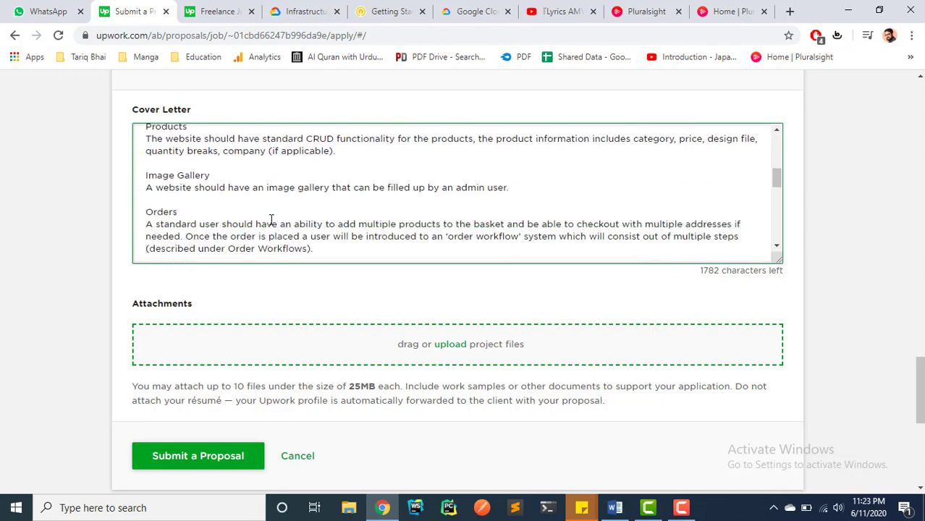
- Start a paragraph below the greeting with "I have been working as Full Stack Developer for three years and have successfully", fixing its misspelled word
scroll(271, 220, "up", 12)
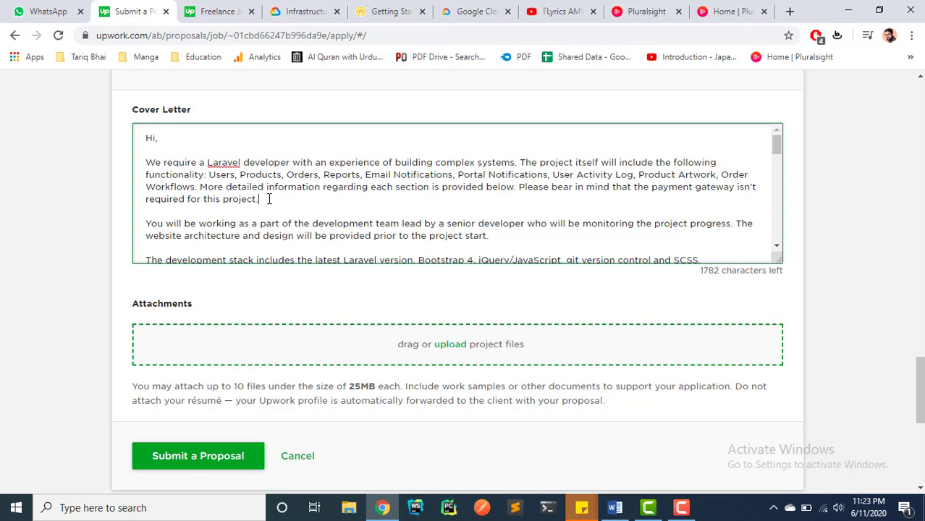
left_click(303, 200)
left_click(190, 143)
key("Return")
key("Return")
type("I have been working as Full Stack Developer for three years and have succcessfully")
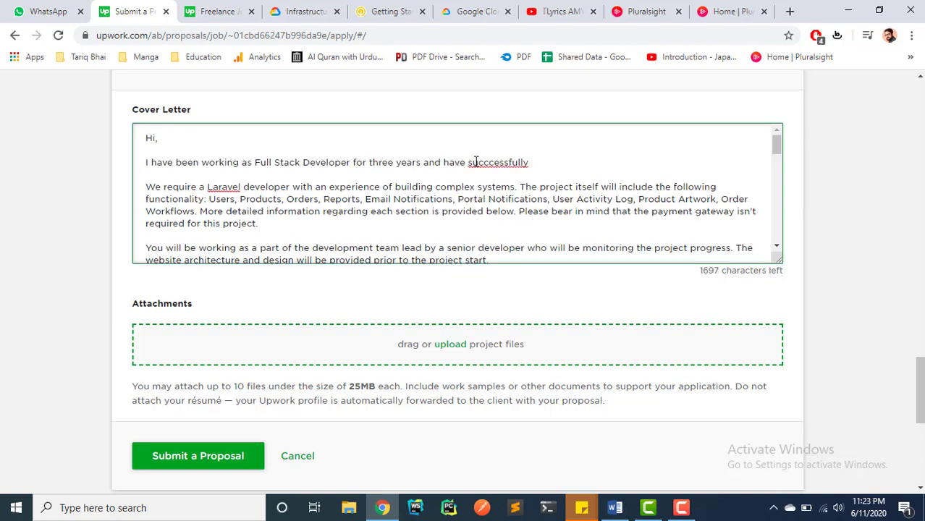
right_click(476, 162)
left_click(527, 170)
- Complete the opening sentence with "created half a dozen web applications in Laravel from scratch."
type("created half a dozen web applications")
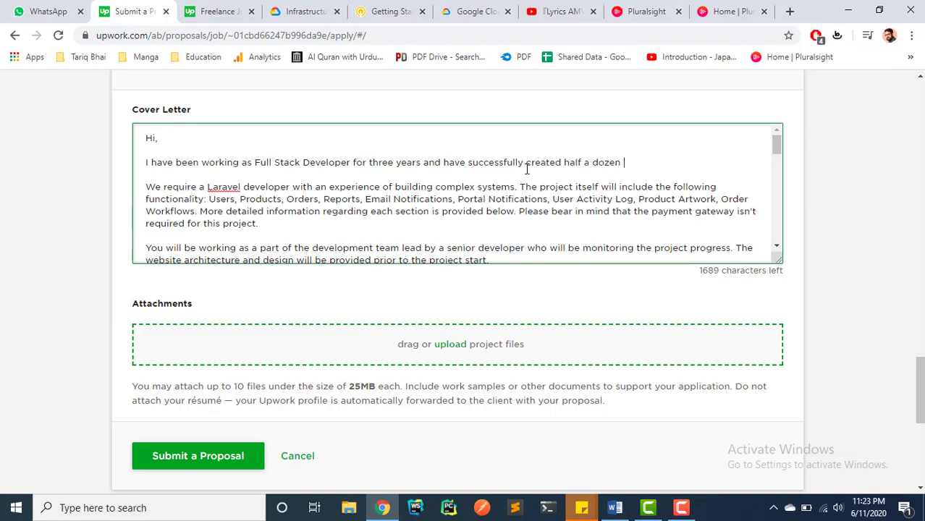
scroll(331, 223, "up", 3)
scroll(537, 290, "down", 2)
type("in Laravel")
scroll(755, 301, "up", 1)
type("from scratch. Be")
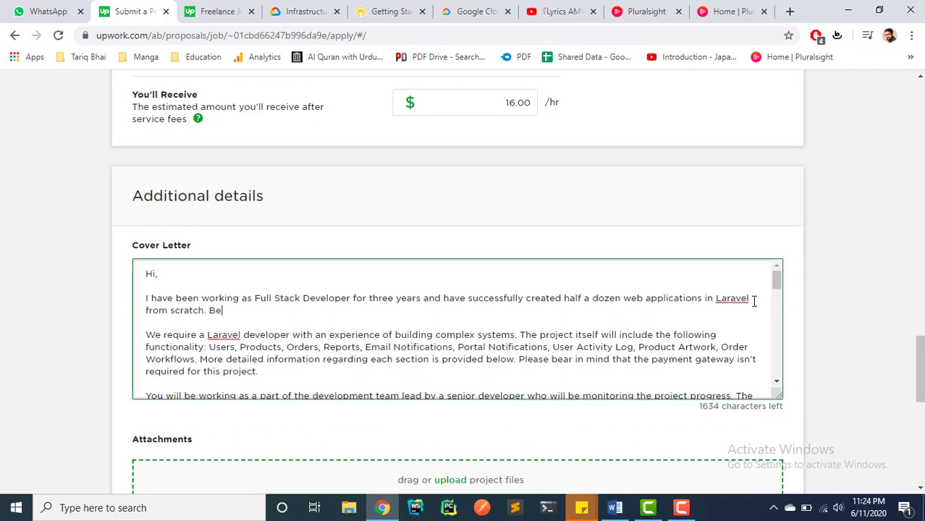
- Continue the introduction, stating that every requirement is tackled below and promising to explain skills, expertise and the most accurate approach for the web application
type("low I have tackled each and every aspect of your requirements. I will explain my skills and expertise and")
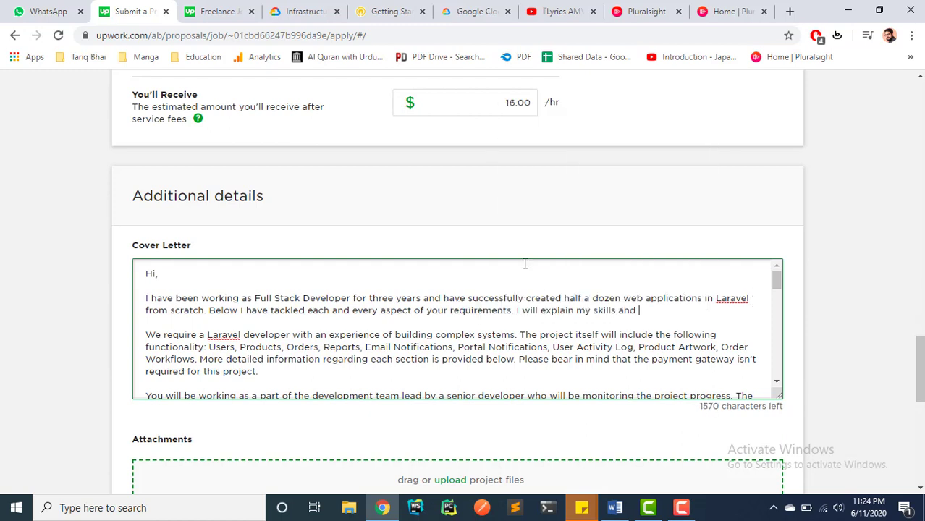
type("through the most a")
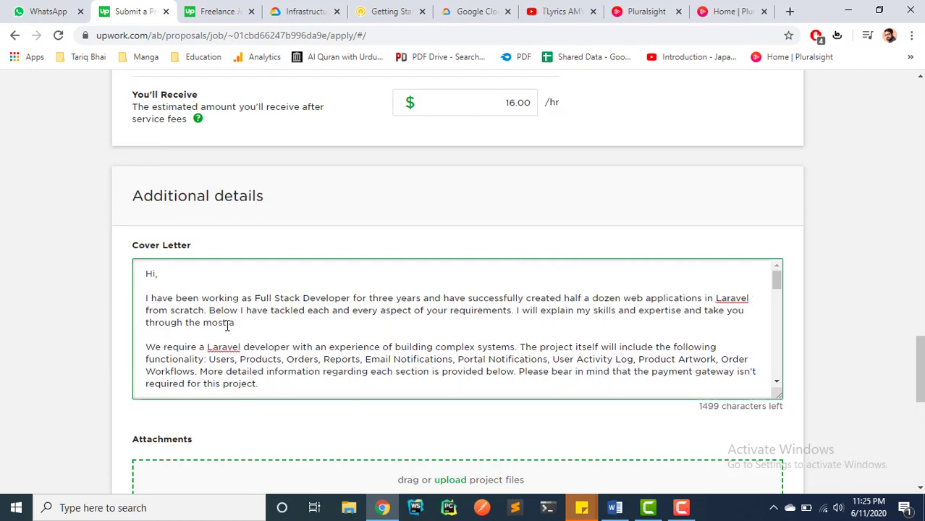
type("ccurate approach which needs to be taken in order to create your web application.")
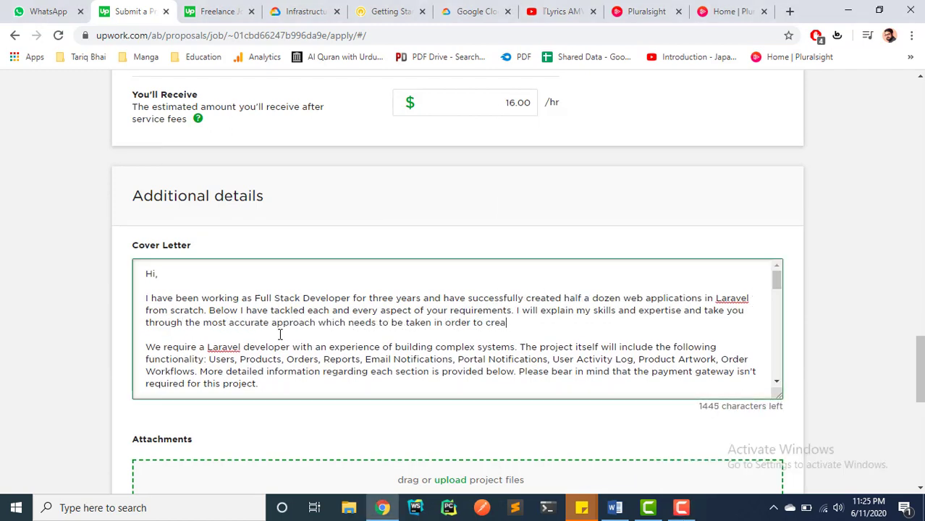
scroll(320, 325, "down", 1)
scroll(321, 325, "up", 1)
scroll(321, 325, "up", 1)
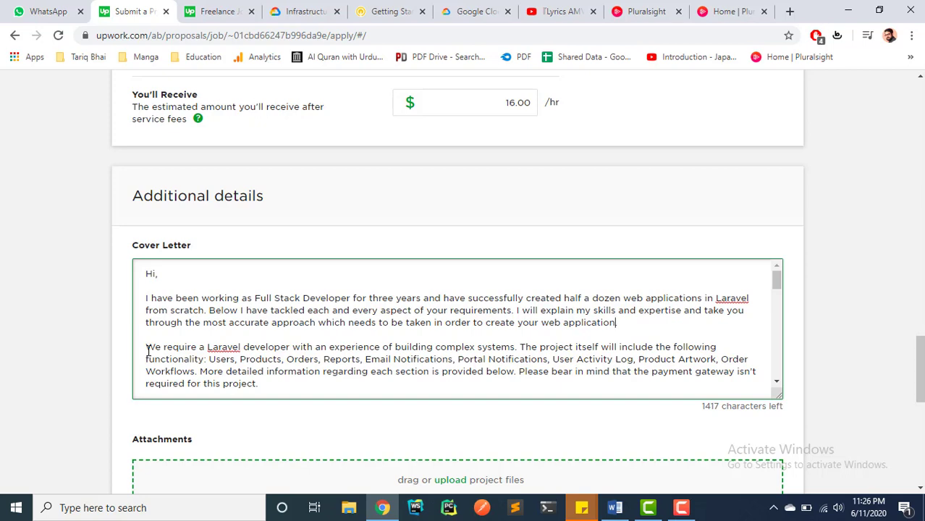
- Review the copied job requirements in the cover letter, from the project overview through the Orders and Order Workflows sections
scroll(148, 350, "down", 1)
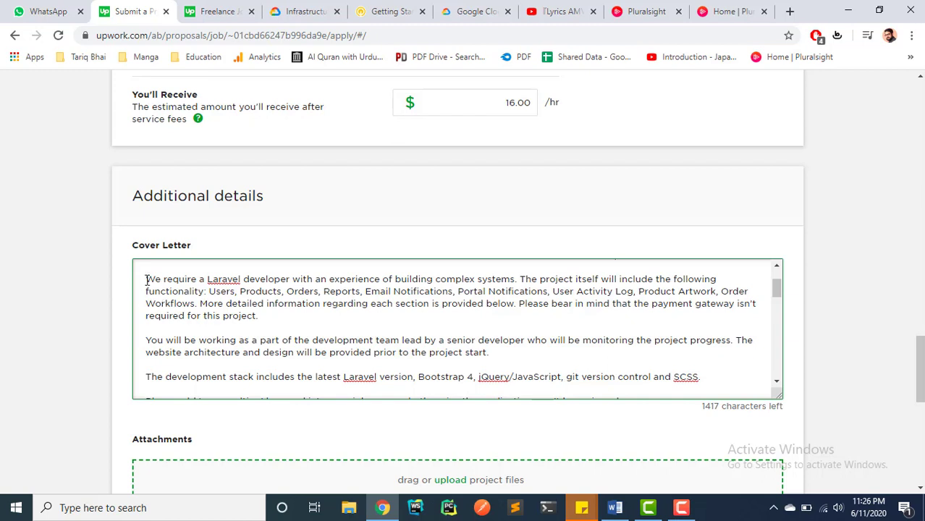
left_click_drag(146, 280, 155, 334)
left_click(155, 327)
scroll(150, 303, "down", 1)
scroll(151, 303, "down", 5)
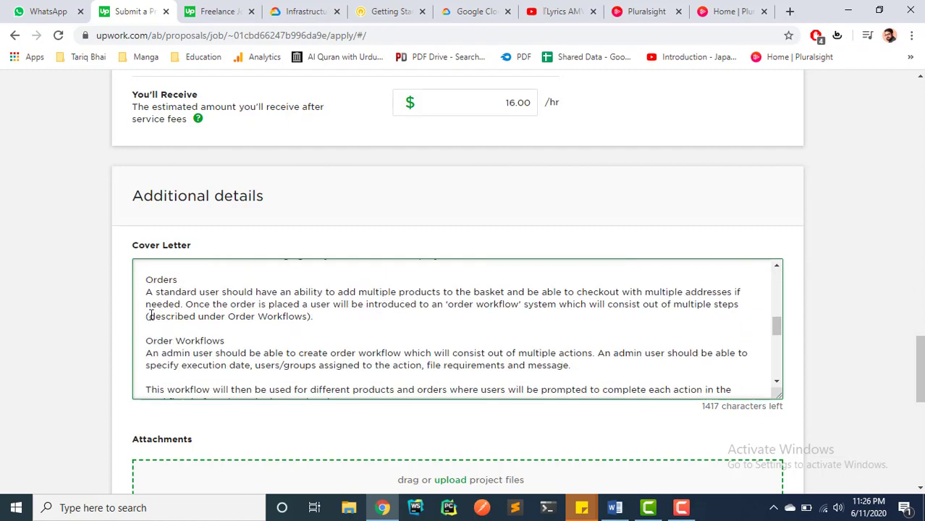
scroll(151, 315, "down", 2)
scroll(150, 315, "up", 10)
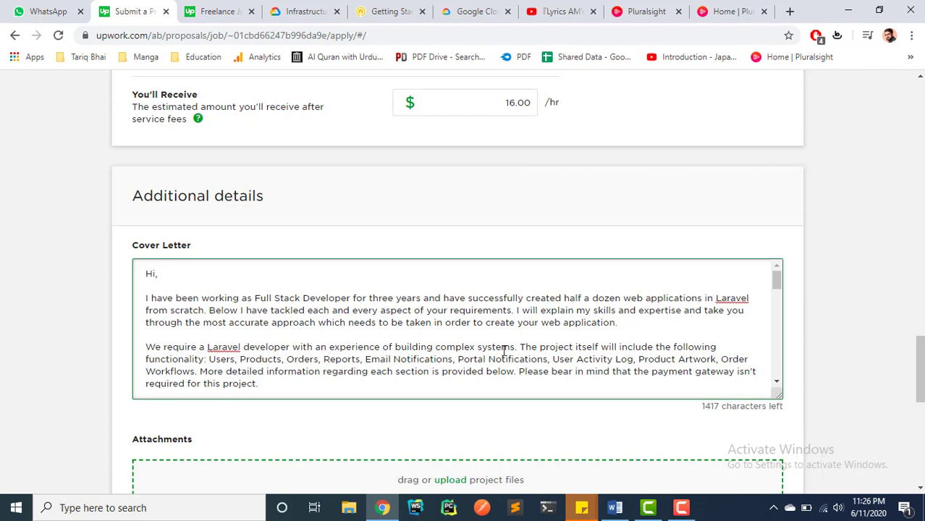
- Replace "We require a Laravel developer with an" in the second paragraph with "I have extensive experience and expertise"
left_click_drag(146, 349, 327, 351)
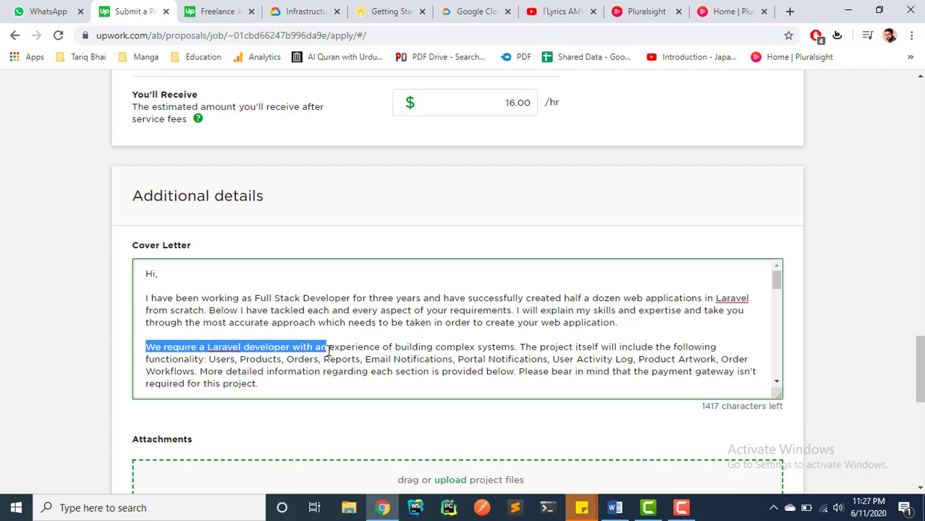
type("I have e")
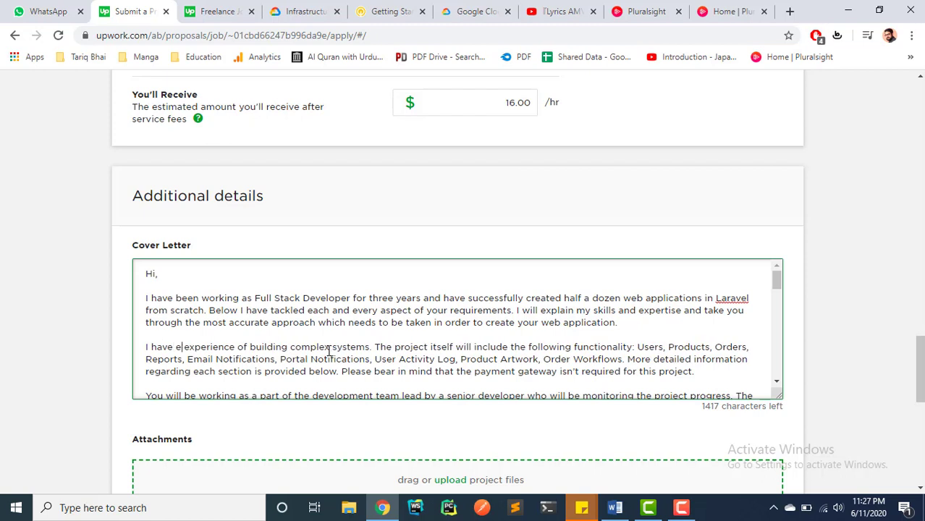
type("xtensive e")
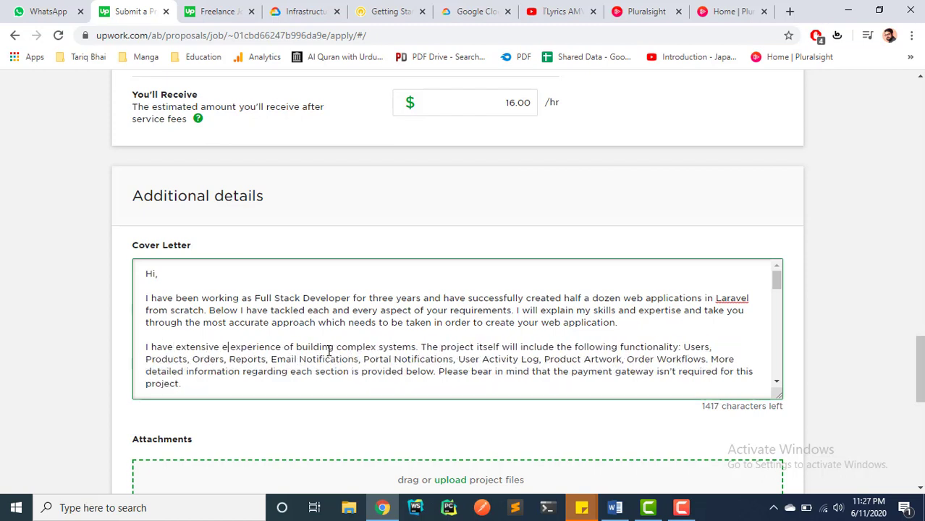
type("xperience and ")
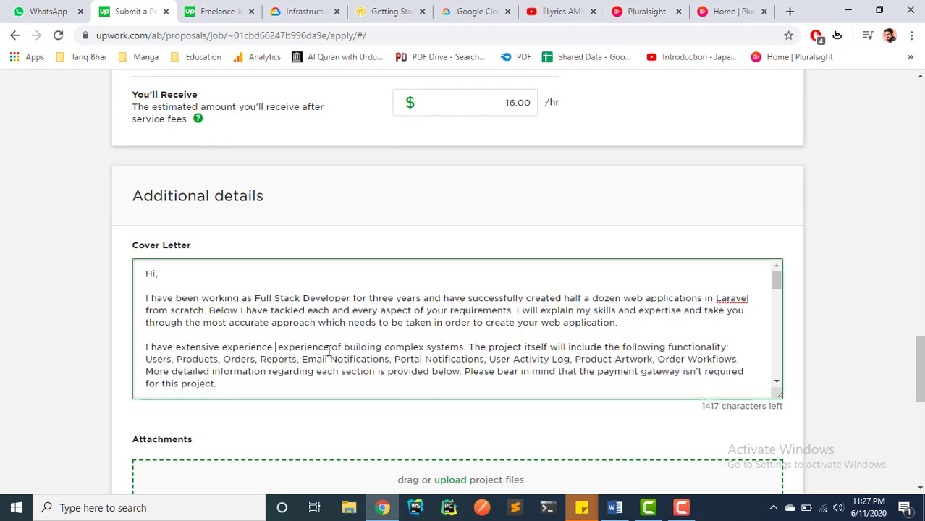
type("expertise")
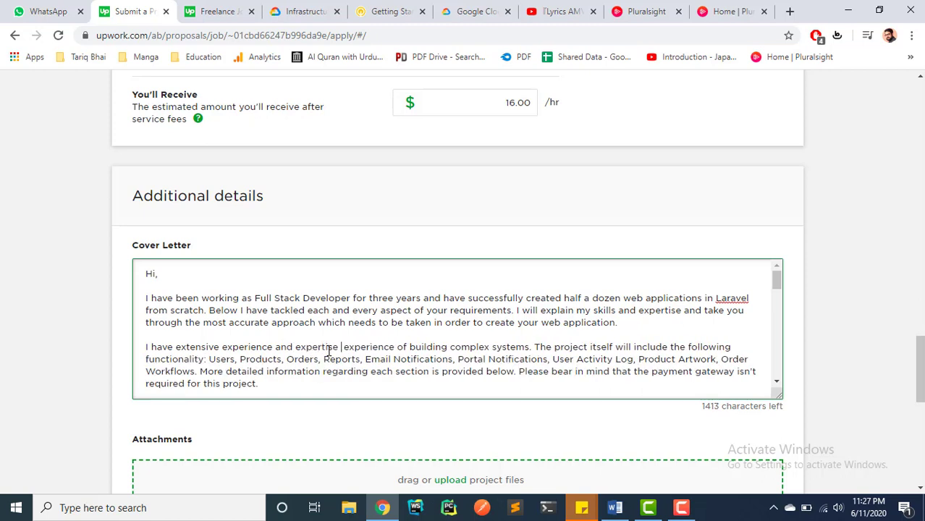
- Delete the leftover "experience of" before "building complex systems" and insert "in" in its place
key("Right")
key("Right")
key("Right")
key("Right")
key("Right")
key("Right")
key("Right")
key("Right")
key("Right")
key("Right")
key("Right")
key("BackSpace")
key("BackSpace")
key("BackSpace")
key("BackSpace")
key("BackSpace")
key("BackSpace")
key("BackSpace")
key("Delete")
key("Delete")
key("Delete")
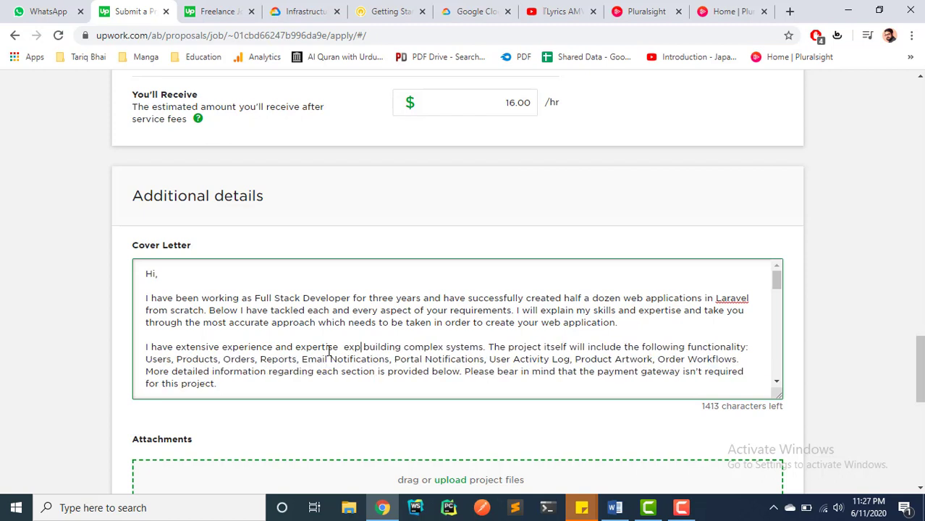
key("BackSpace")
key("BackSpace")
key("BackSpace")
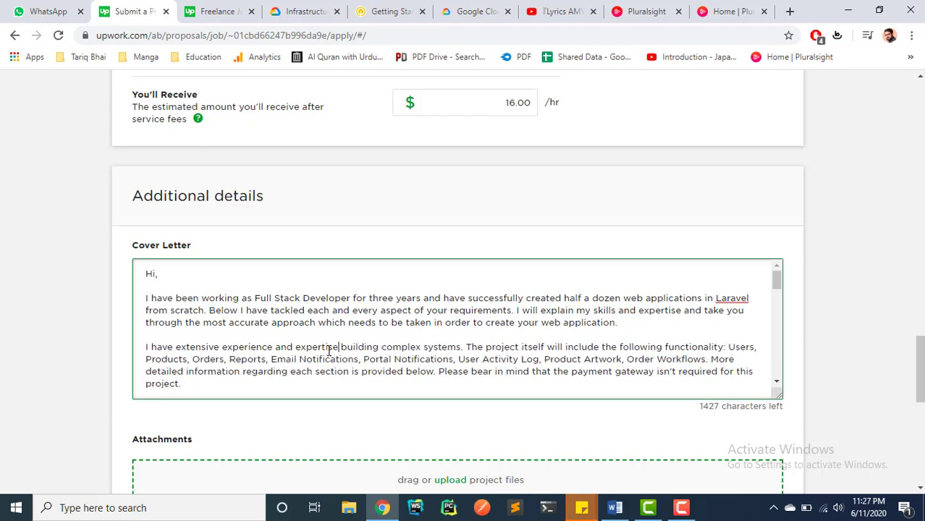
type("in")
- Add "from scratch" after "building complex systems" to finish the sentence
key("Right")
key("Right")
key("Right")
key("Right")
key("Right")
key("Right")
key("Right")
key("Right")
key("Right")
key("Right")
key("Right")
key("Right")
key("Right")
key("Right")
key("Right")
key("Right")
key("Right")
key("Right")
key("Right")
key("Right")
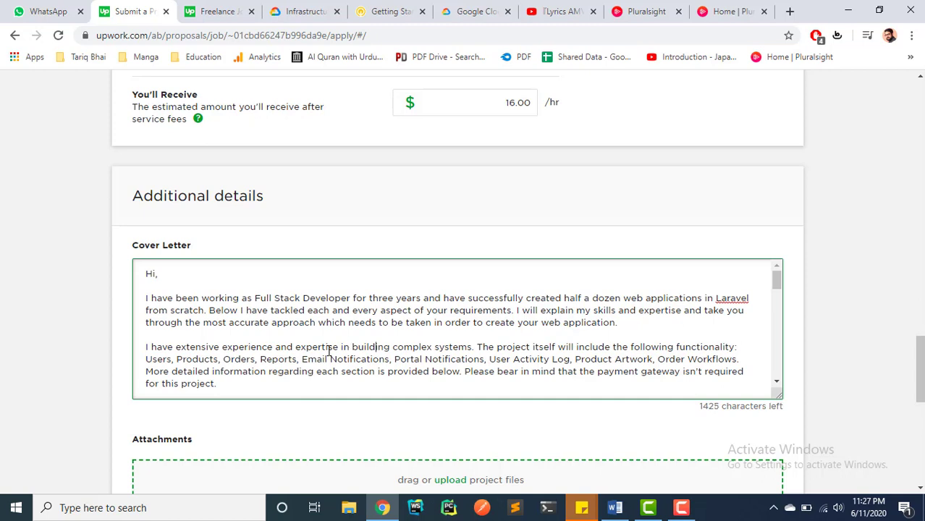
type("from scra")
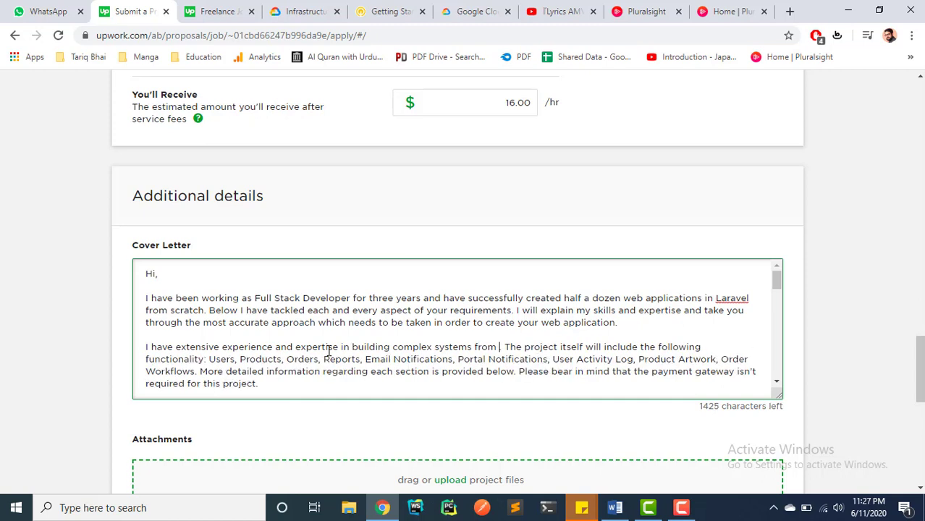
type("tch.")
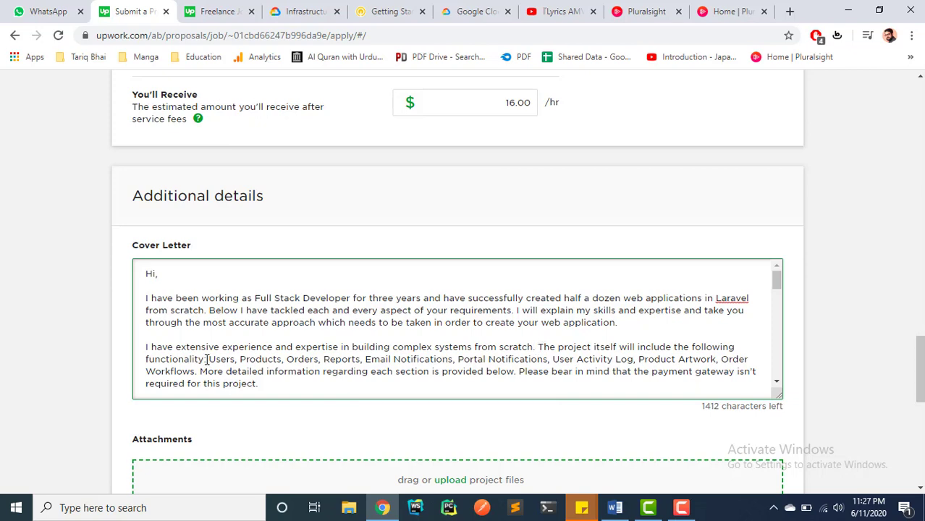
- Replace the project functionality lead-in with a sentence saying past projects covered every required module "including but not limited to:", and put the modules on a dashed line
left_click_drag(207, 360, 540, 349)
type("In my past projects I have worked on each and everyone of your required modules including but not limited to:")
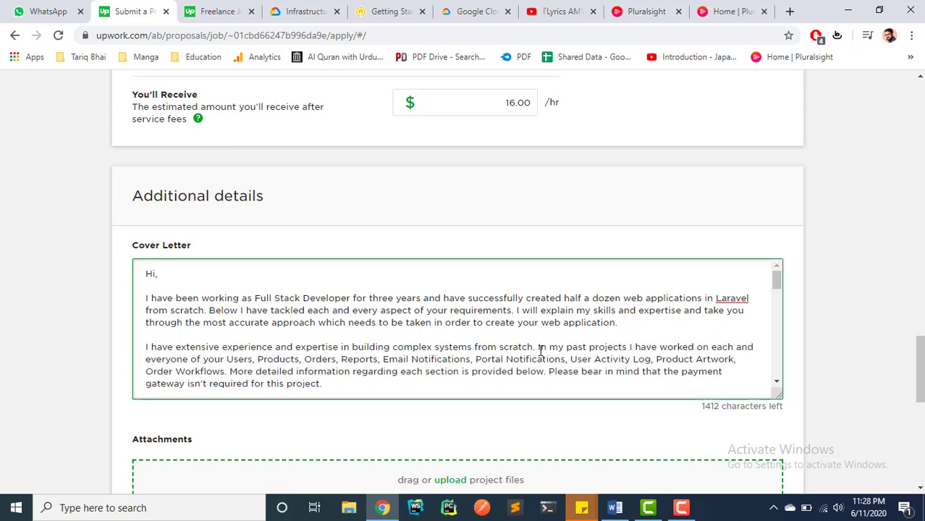
key("Return")
type("-")
key("Return")
type("-")
scroll(182, 366, "down", 1)
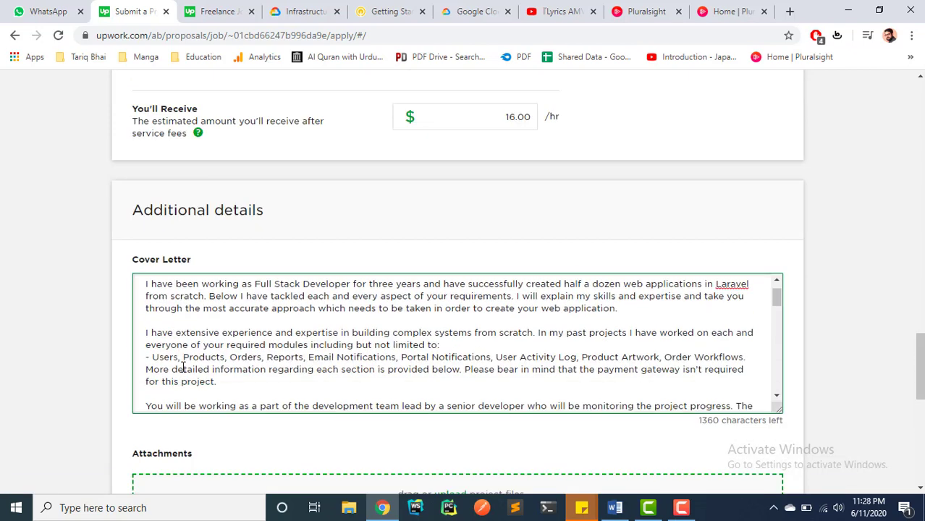
- Rewrite the first modules as separate dashed lines: Users Moduel, Product Module, Order Handling and Reports Creation-
type("Moduel")
key("Return")
type("- Product Module")
key("Return")
type("- Order Handling")
key("Return")
type("- Reports Creation-")
- Put Implementing Email Notifications, Implementing Portal Notifications, Maintaining User Activity Log and Product Artwork on separate dashed lines
key("Return")
type("- Implementing")
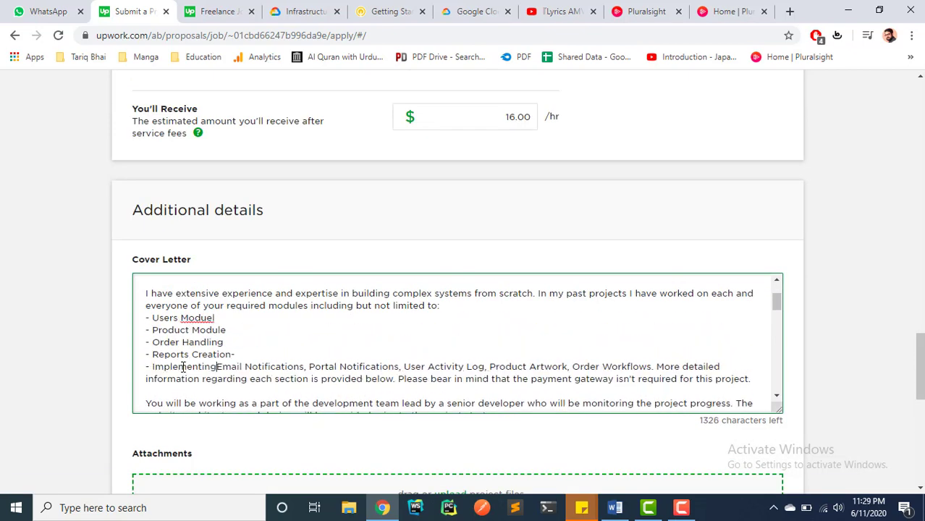
key("Return")
type("- Implementing")
key("Return")
type("Maintaining")
key("ctrl+Right")
key("ctrl+Right")
key("ctrl+Right")
key("Delete")
key("Delete")
key("Return")
type("-")
key("ctrl+Right")
key("ctrl+Right")
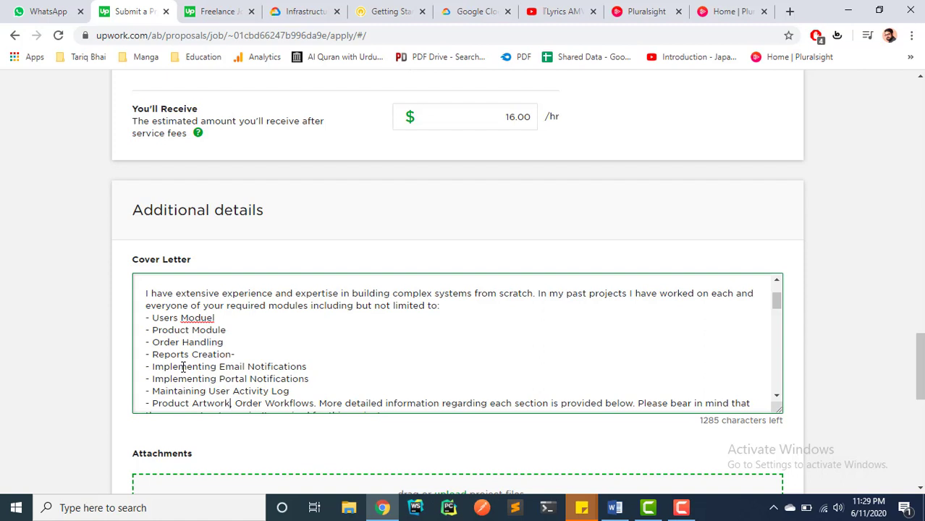
- Search Google for "product artflow" in a new tab, skim the results, and close it to return to the Upwork proposal
left_click(791, 12)
left_click(668, 30)
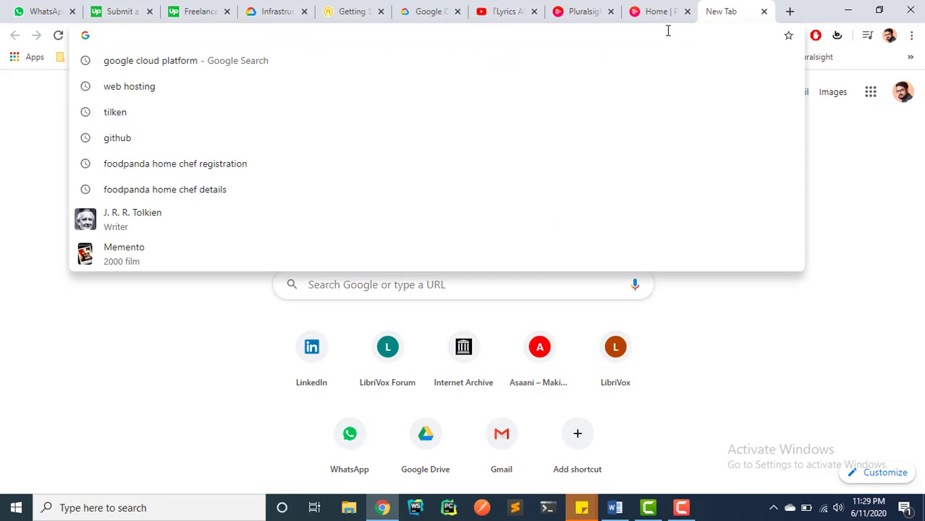
type("produch")
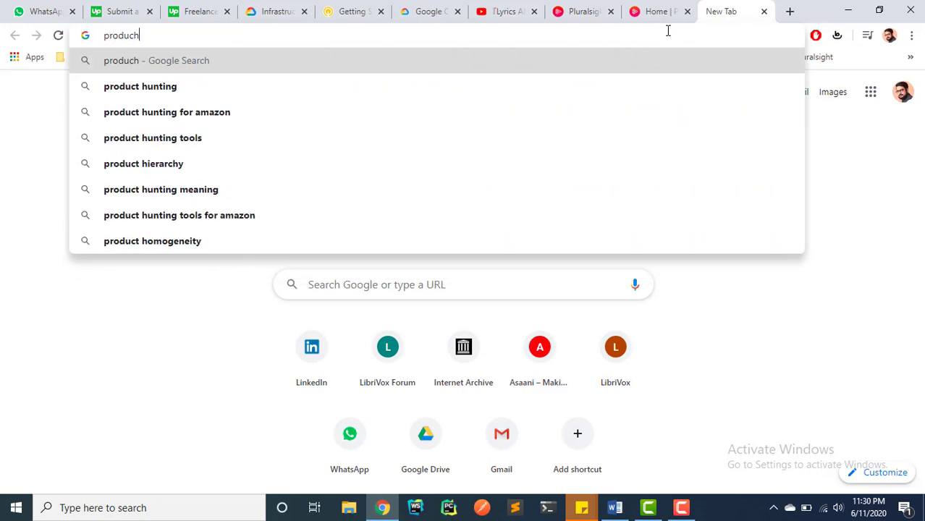
key("BackSpace")
type("t artf")
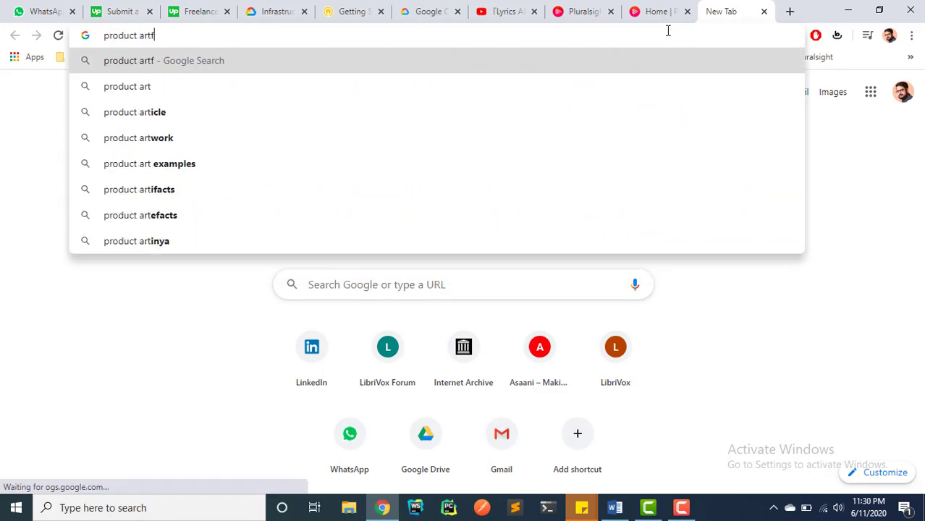
type("low")
key("Return")
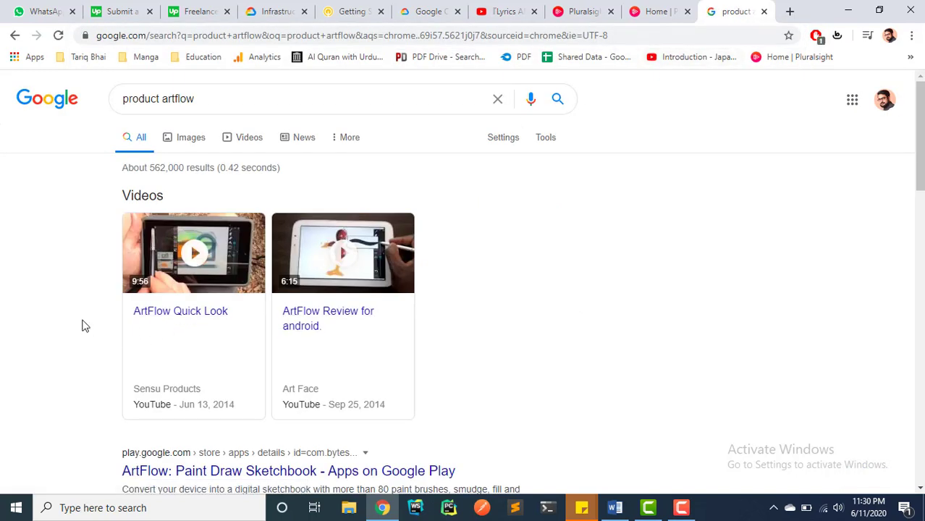
scroll(82, 326, "down", 4)
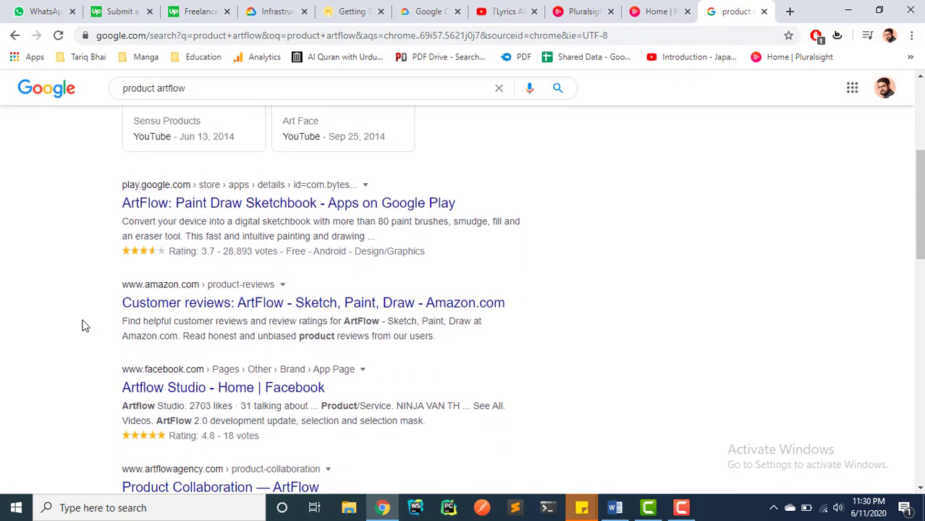
left_click(119, 12)
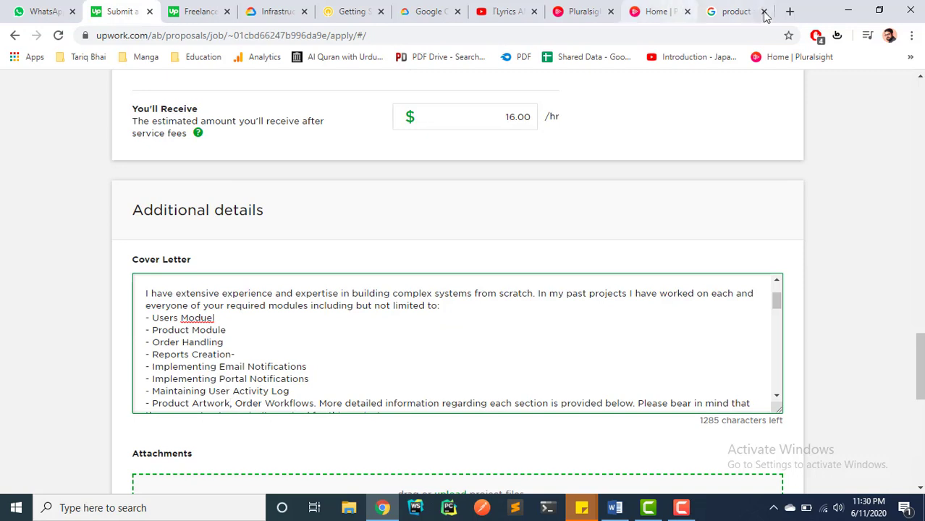
left_click(765, 12)
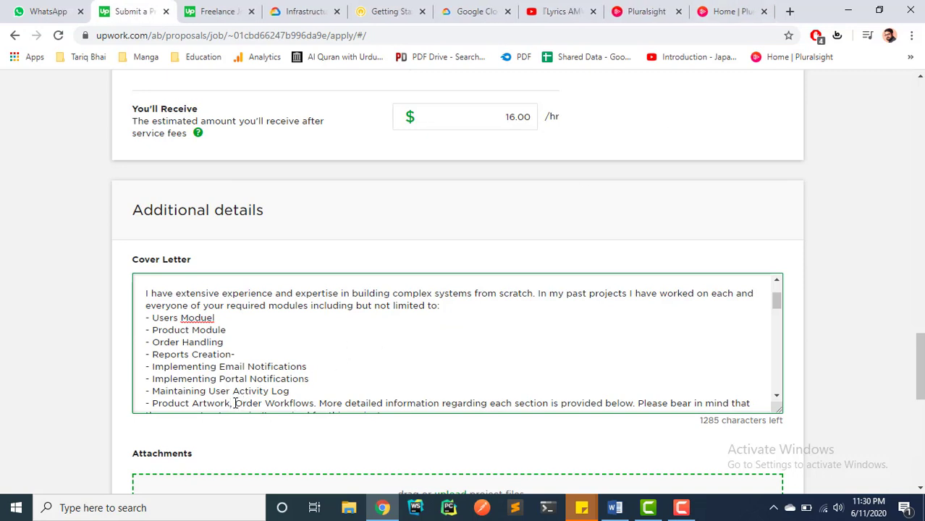
- Remove Product Artwork from the module list and change the remaining line to "Establishing Order Workflows", correcting the spelling
left_click_drag(235, 403, 295, 383)
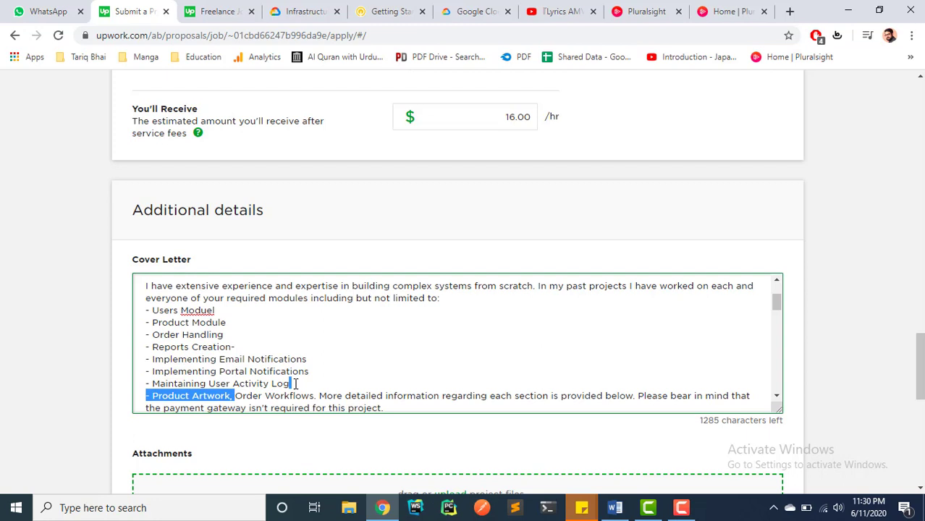
key("BackSpace")
key("Return")
type("- ")
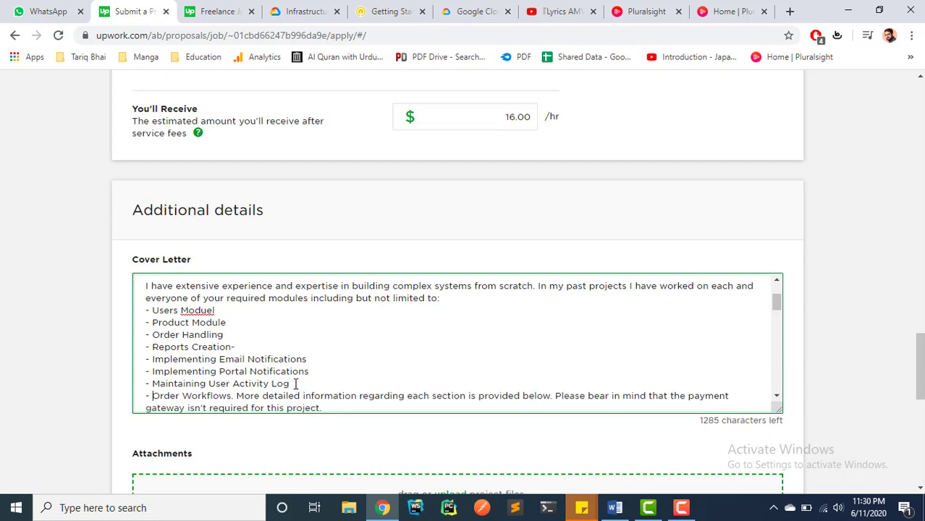
type("Estavlishing")
right_click(181, 395)
left_click(221, 213)
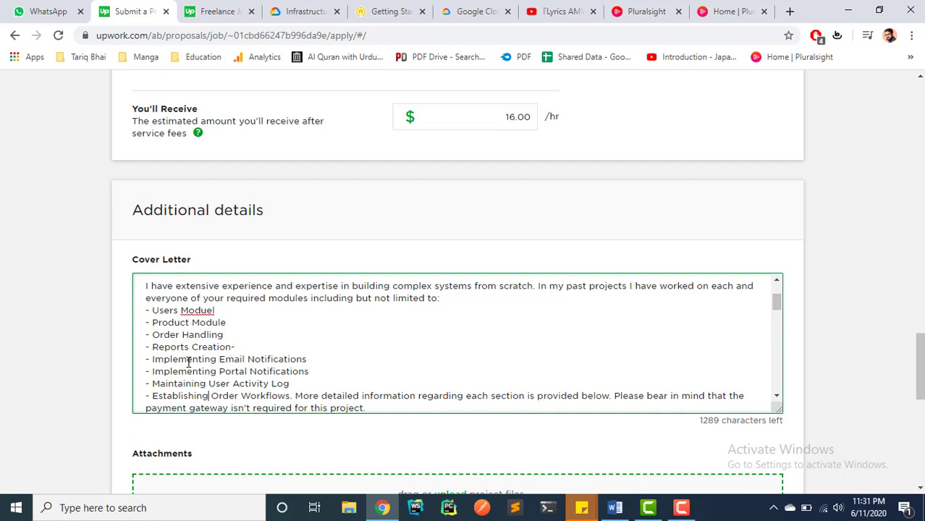
- Remove the period after "Establishing Order Workflows" and start the "More detailed information" text as a separate paragraph after a blank line
left_click(296, 397)
key("BackSpace")
key("BackSpace")
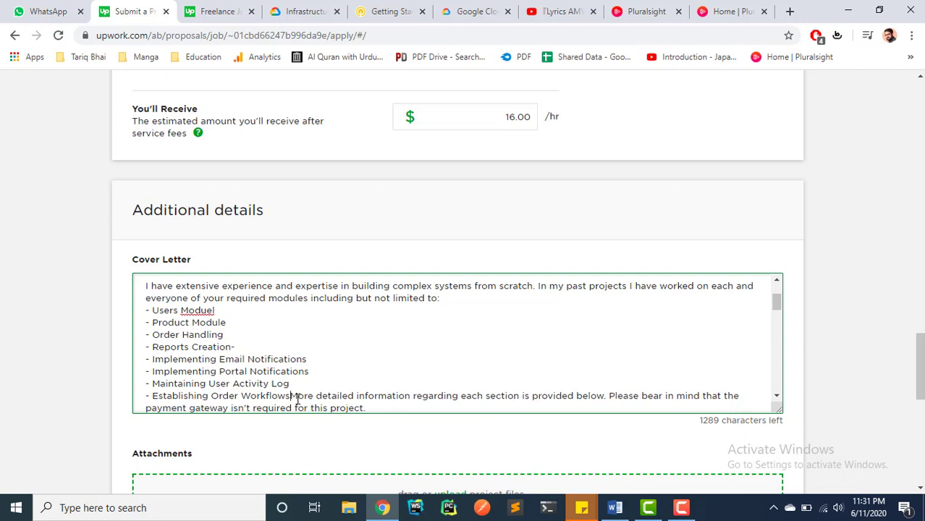
key("Return")
key("Return")
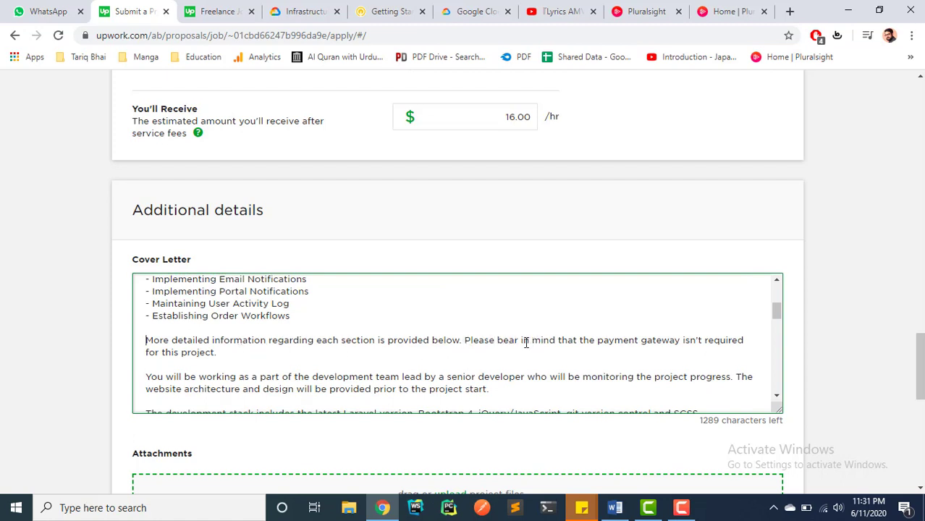
- Rewrite the opening of the payment gateway sentence as "I do realized the payment gateway isn't required for this project"
left_click_drag(577, 341, 148, 342)
type("I do realized the p")
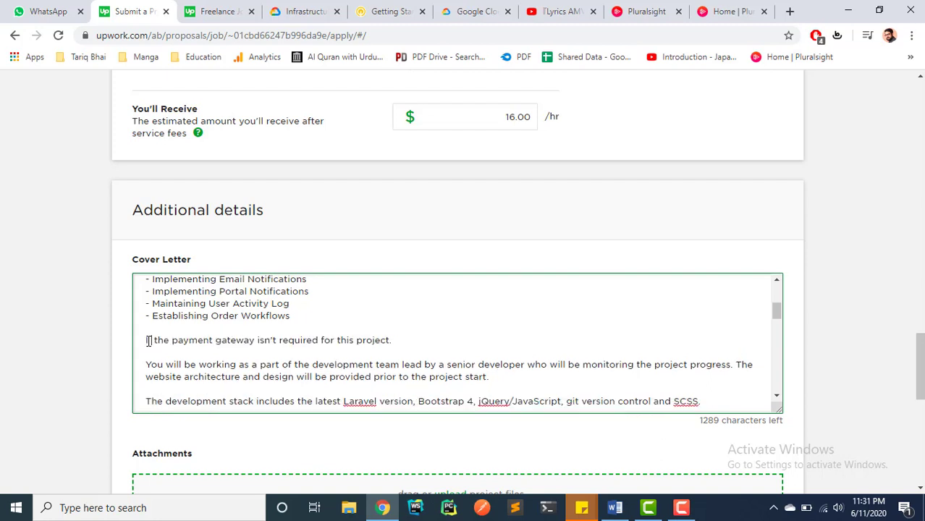
type("ayment")
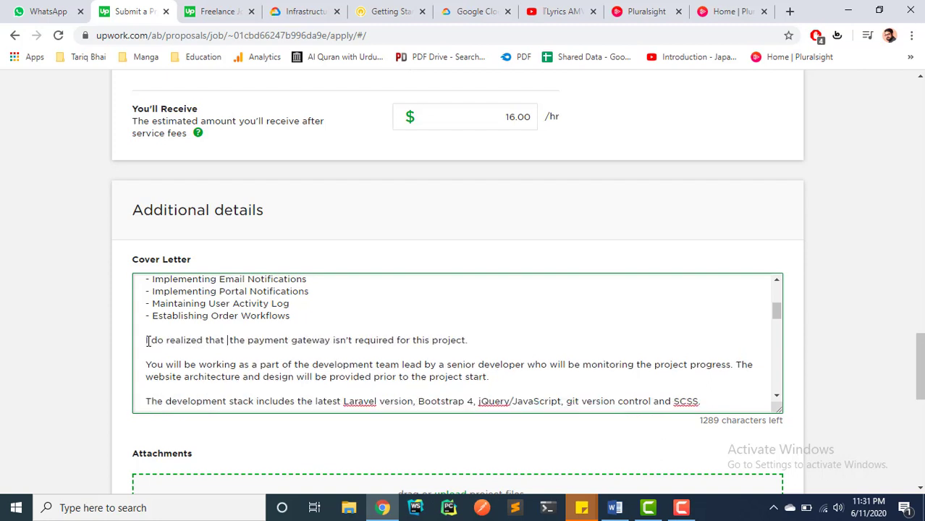
key("BackSpace")
key("BackSpace")
key("BackSpace")
key("BackSpace")
key("BackSpace")
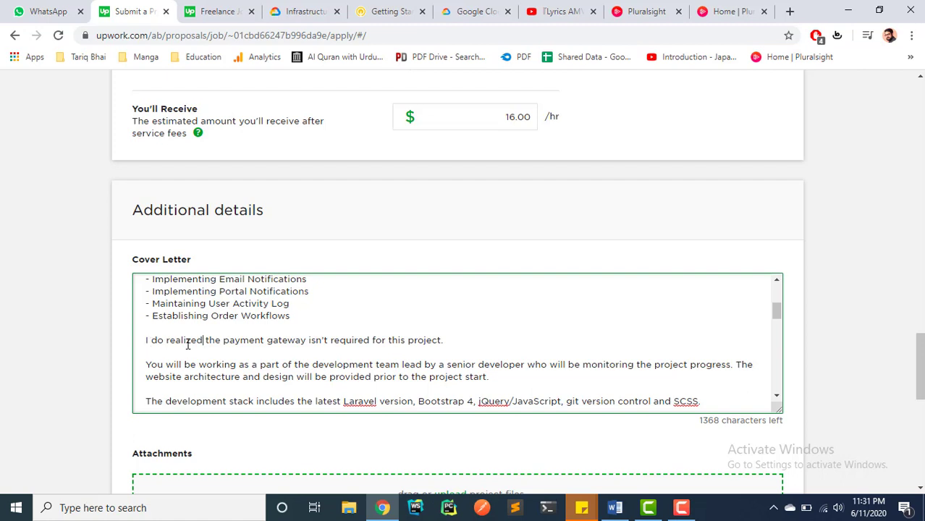
- Extend the payment gateway paragraph with an offer to do it if ever required and a promise to build the application for easy integration
left_click(463, 340)
key("BackSpace")
type("but if it is ever required in the future I can do it as well. I will also create you web application in a way that when and if a payment gateway needs to be integrated it will")
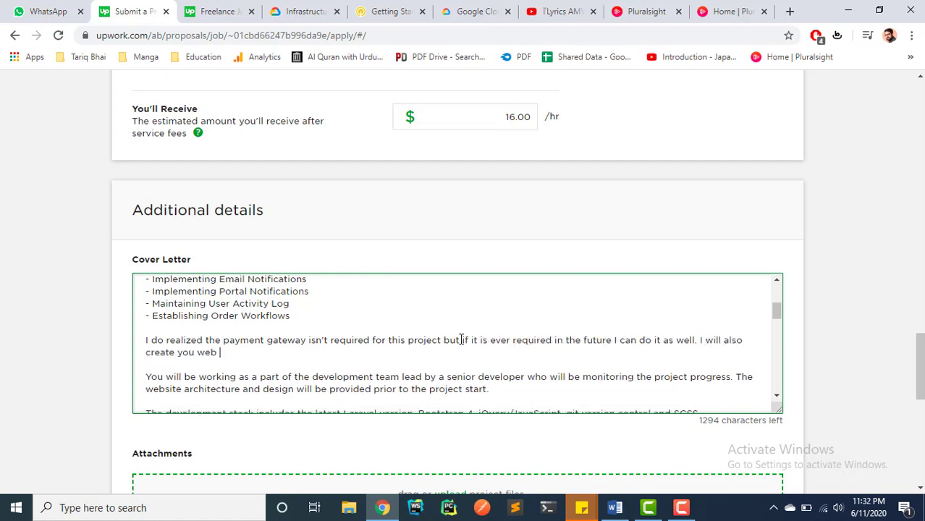
key("BackSpace")
key("BackSpace")
key("BackSpace")
type("ould be very easy to integrate it into the application.")
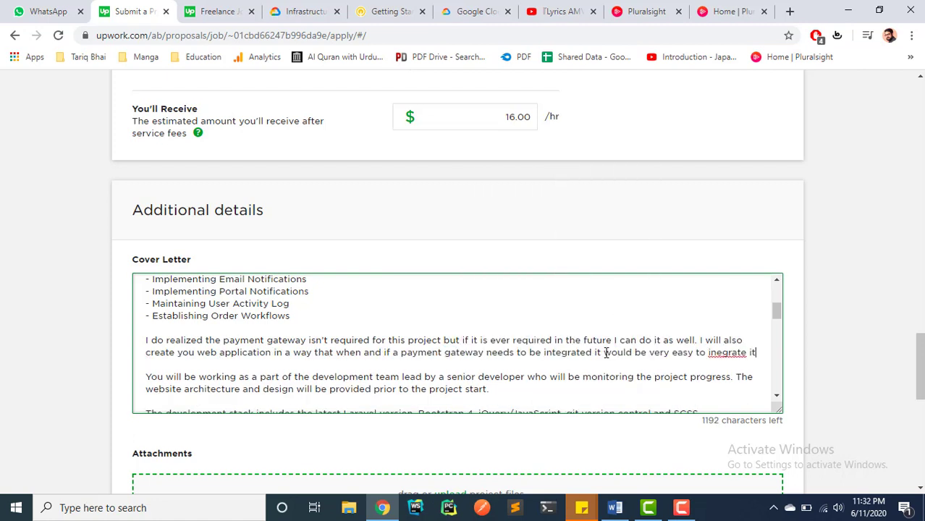
- Rewrite the team sentence to state no issue working with a development team and remote teamwork on projects in about 4 countries including USA and Australia
scroll(309, 322, "down", 1)
left_click_drag(310, 322, 149, 327)
type("I have no issue working with a")
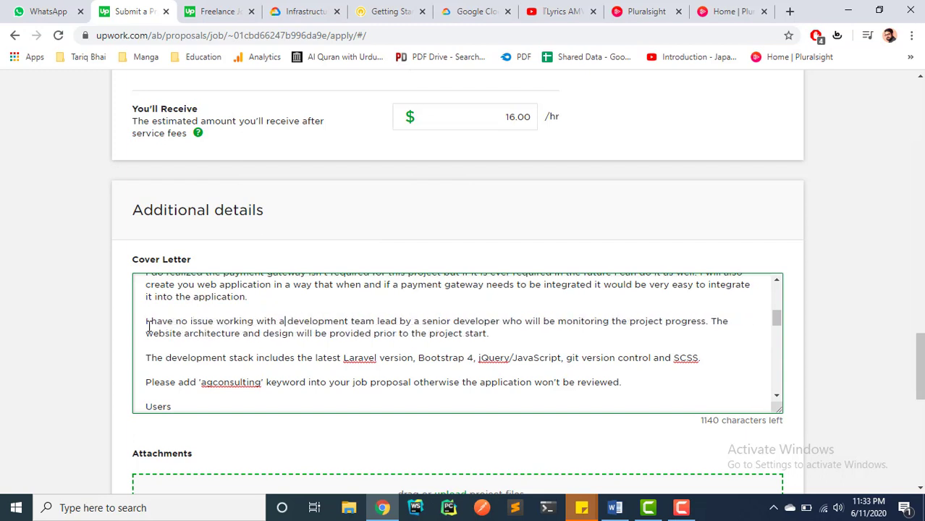
key("ctrl+Right")
key("ctrl+Right")
key("ctrl+Right")
key("Left")
type(", I have worked with teams in more")
key("BackSpace")
key("BackSpace")
key("BackSpace")
key("BackSpace")
key("BackSpace")
key("BackSpace")
key("BackSpace")
type("remotely on projects in about 4 countries including USA and Australia.")
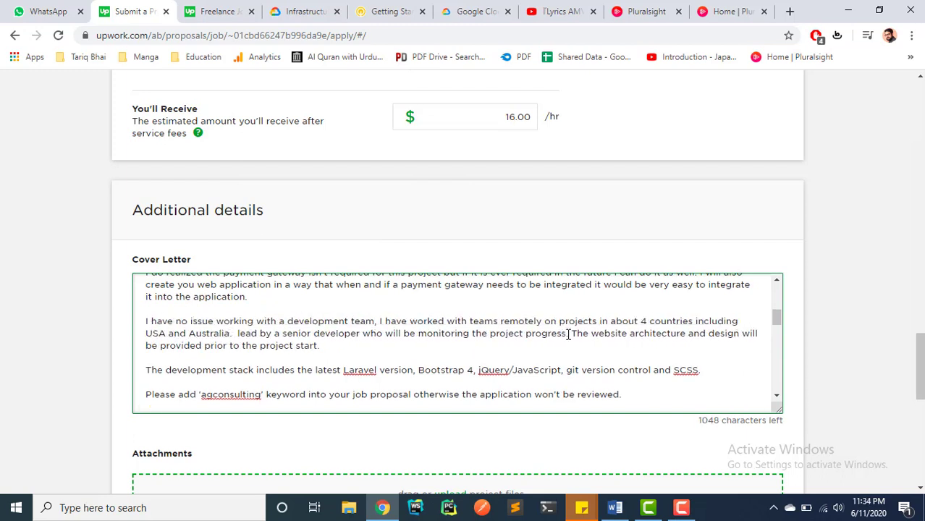
- Delete the leftover phrase "lead by a senior developer who will be monitoring the project progress" with its period and extra space
left_click_drag(567, 334, 239, 337)
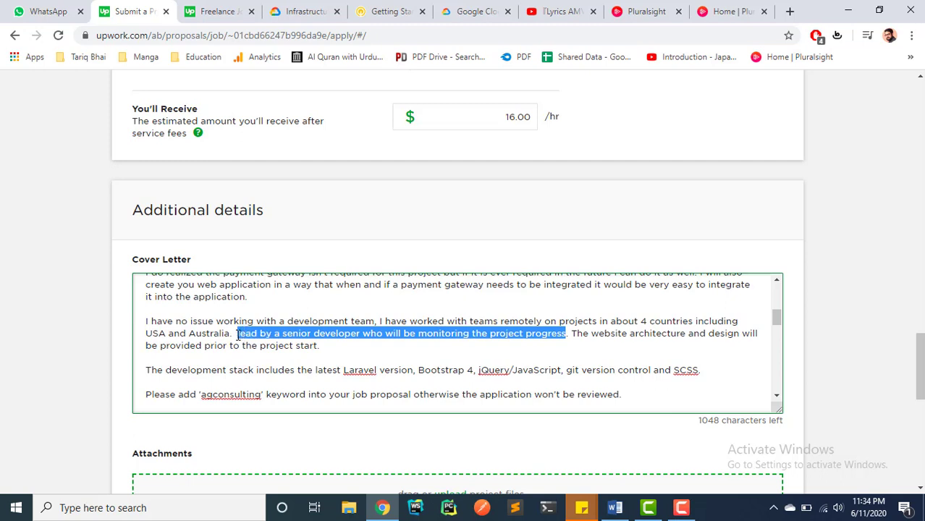
key("BackSpace")
key("Delete")
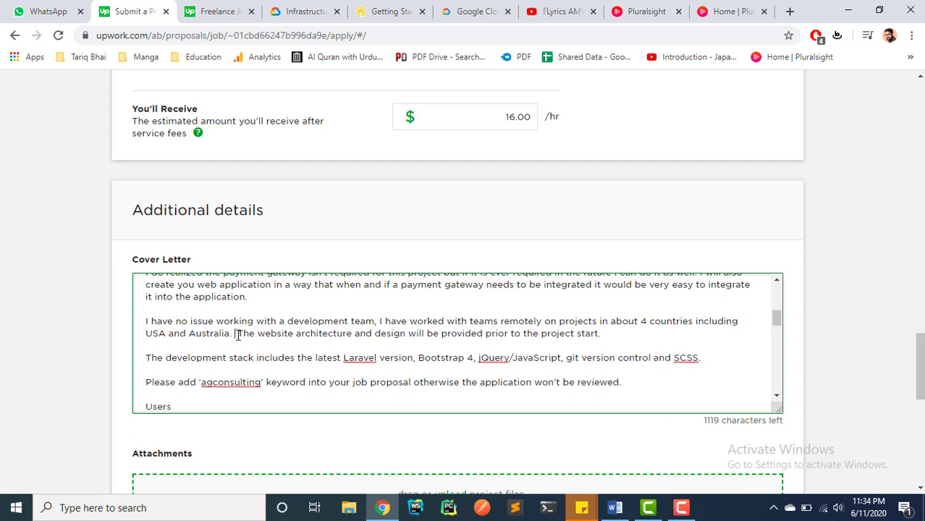
key("BackSpace")
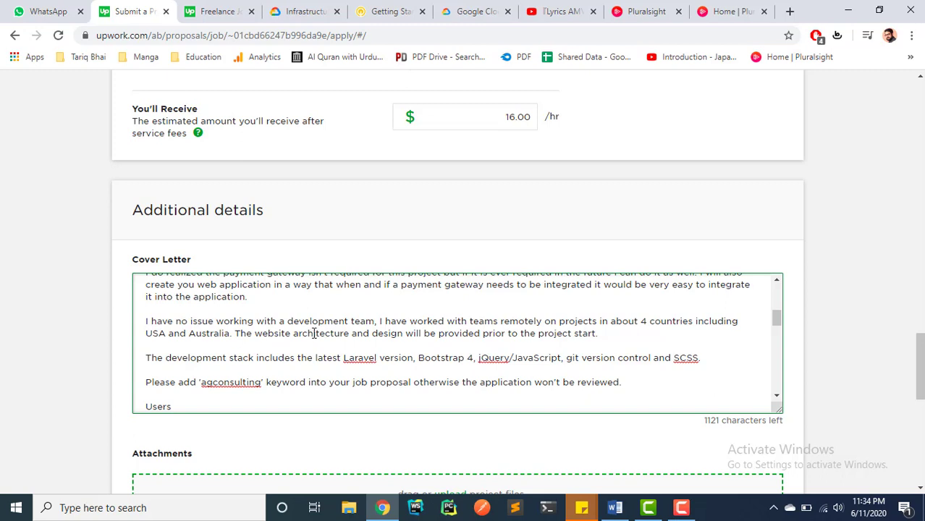
- Reword the website architecture sentence as "I will have no problem understanding the website architecture and will design it acccording to the articheture"
key("ctrl+x")
left_click_drag(599, 335, 251, 334)
key("ctrl+v")
type("I will have no problem understanding the")
key("ctrl+Right")
key("ctrl+Right")
key("ctrl+Right")
type("will de")
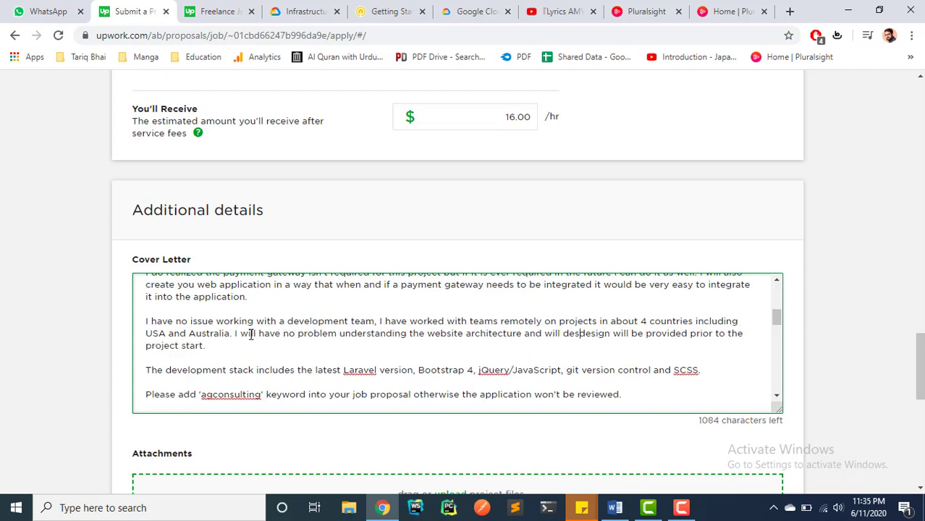
key("BackSpace")
key("BackSpace")
key("ctrl+Right")
key("Left")
type("it acccording to the articheture")
- Delete the leftover wording about provision before the project start, and correct the spelling of "according" and "architecture" in that sentence
left_click_drag(339, 347, 751, 336)
key("BackSpace")
key("BackSpace")
key("BackSpace")
key("BackSpace")
key("BackSpace")
key("BackSpace")
key("BackSpace")
key("BackSpace")
key("BackSpace")
key("BackSpace")
type("chitecture.")
right_click(655, 336)
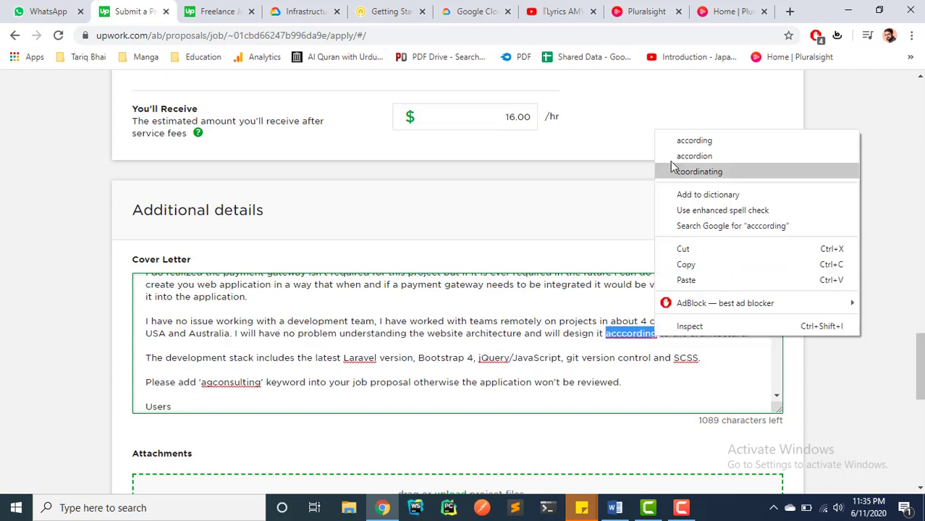
left_click(681, 141)
- Replace the start of the development stack sentence with "I am extremeely confident in my expertise working on your chosen stack:"
left_click_drag(701, 359, 146, 363)
type("I ")
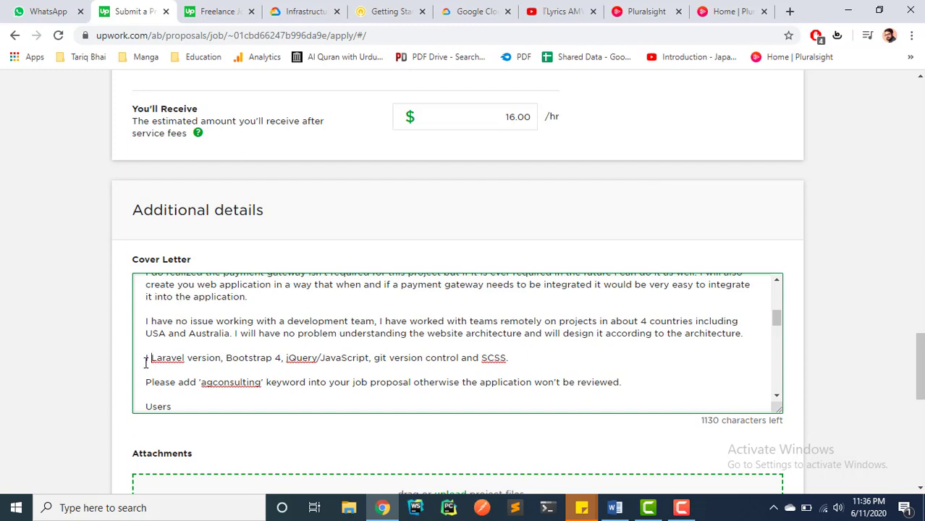
type("am extremeely confident in my expertise working on this stack")
key("ctrl+BackSpace")
key("ctrl+BackSpace")
type("your chosen stack:")
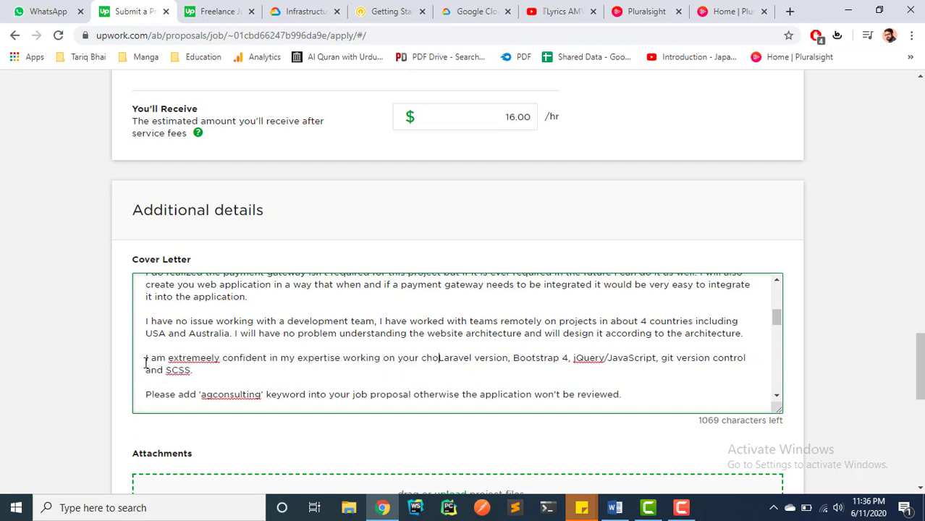
- Correct the misspelled "extremeely" to "extremely" in the stack sentence
right_click(503, 360)
left_click(498, 379)
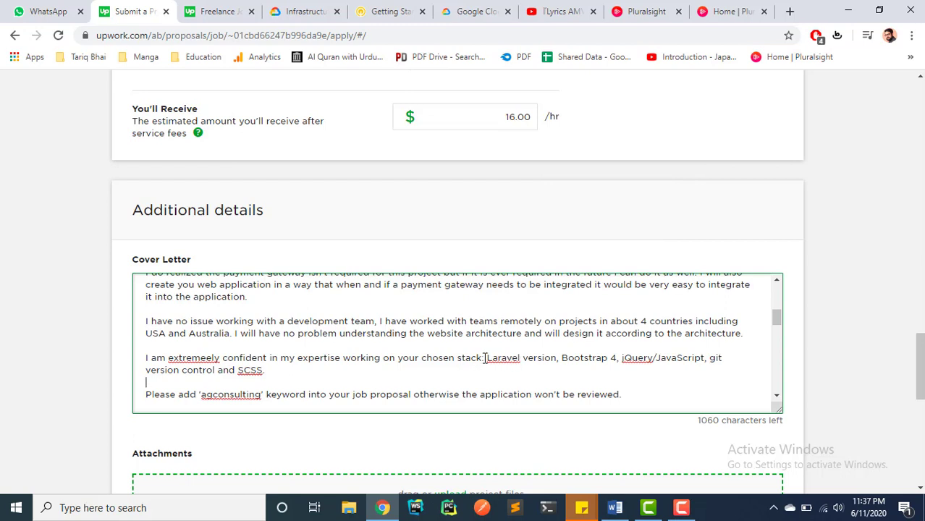
left_click(485, 359)
double_click(487, 370)
left_click_drag(486, 370, 484, 358)
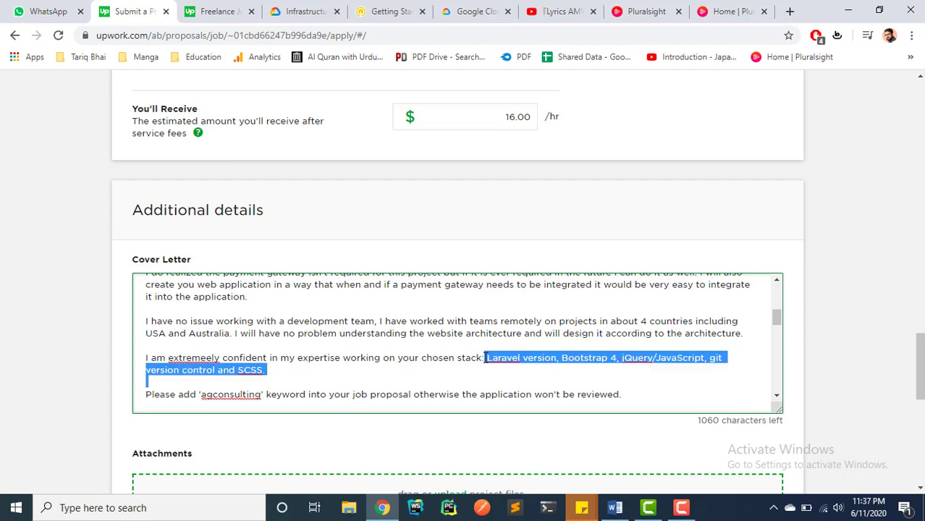
right_click(189, 360)
left_click(233, 183)
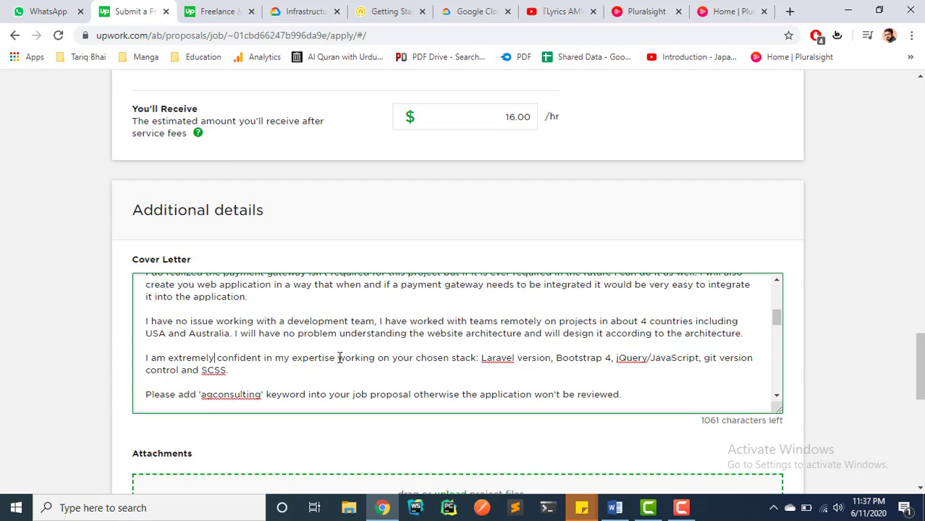
- Reword the stack sentence to read "my expertise on the stack which you have chosen:" before the technology list
left_click_drag(337, 358, 450, 357)
key("BackSpace")
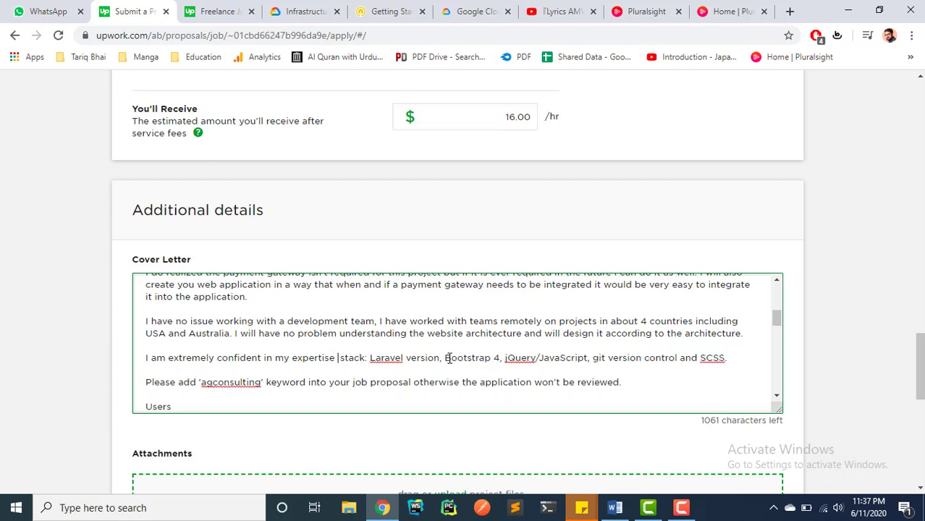
key("BackSpace")
key("BackSpace")
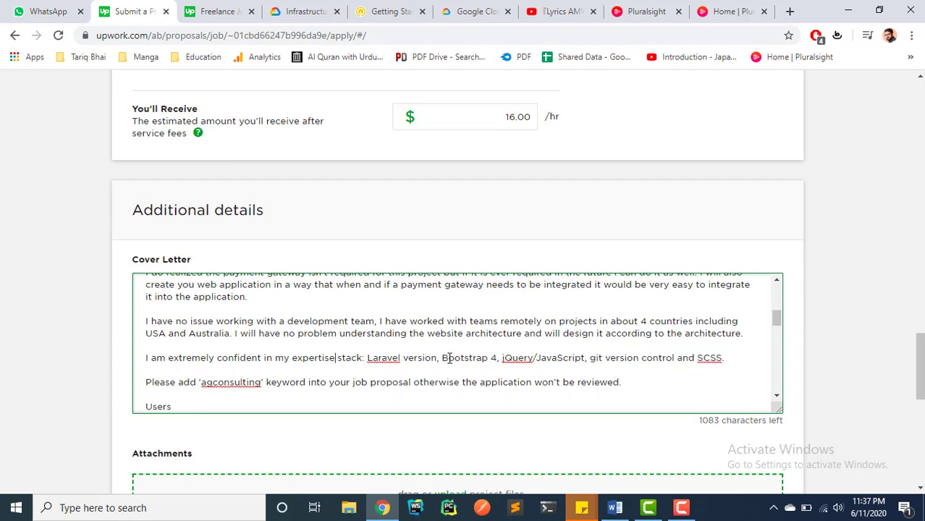
type("on the")
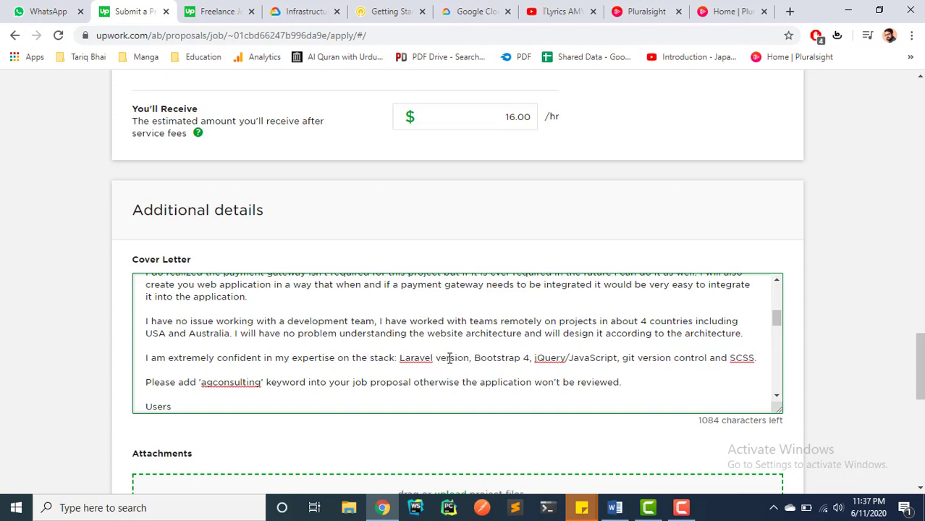
key("Right")
key("Right")
key("Right")
key("Right")
key("Right")
key("Right")
key("BackSpace")
type("which I")
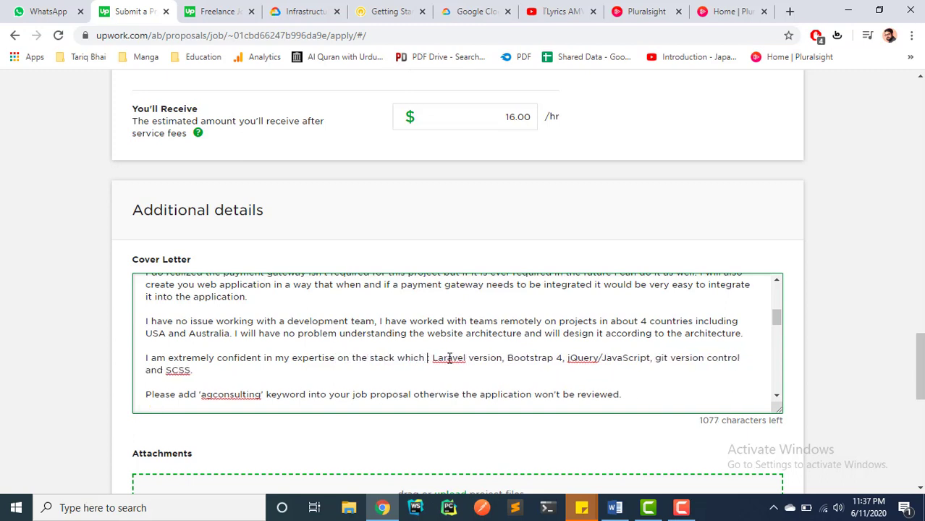
key("BackSpace")
type("you have chosen:")
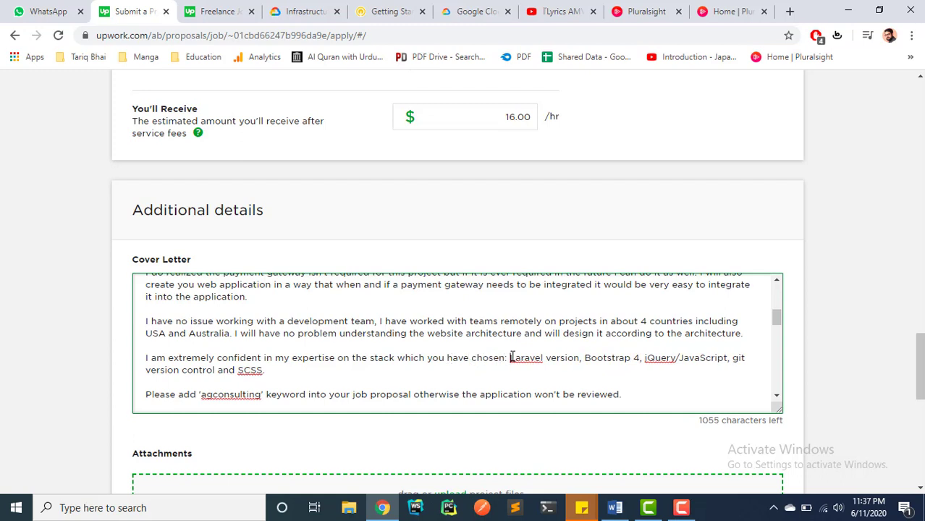
left_click_drag(511, 356, 512, 365)
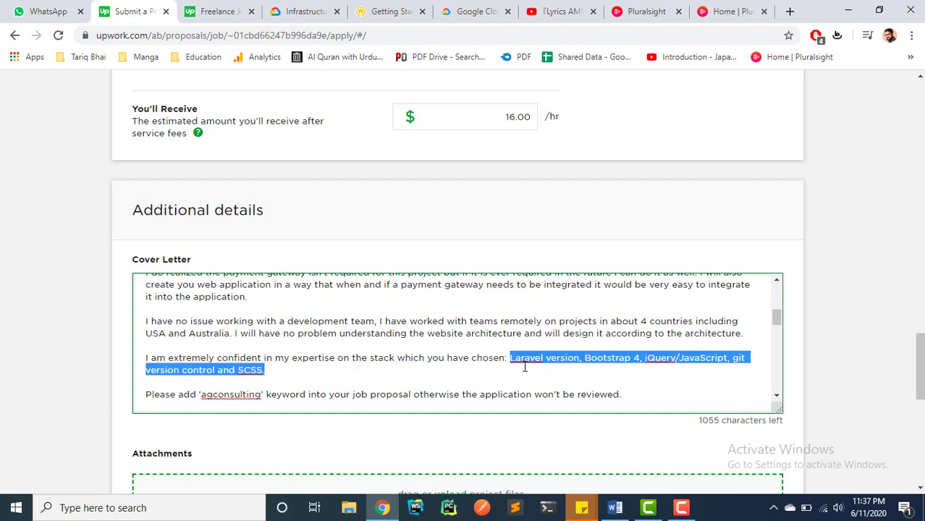
left_click(535, 361)
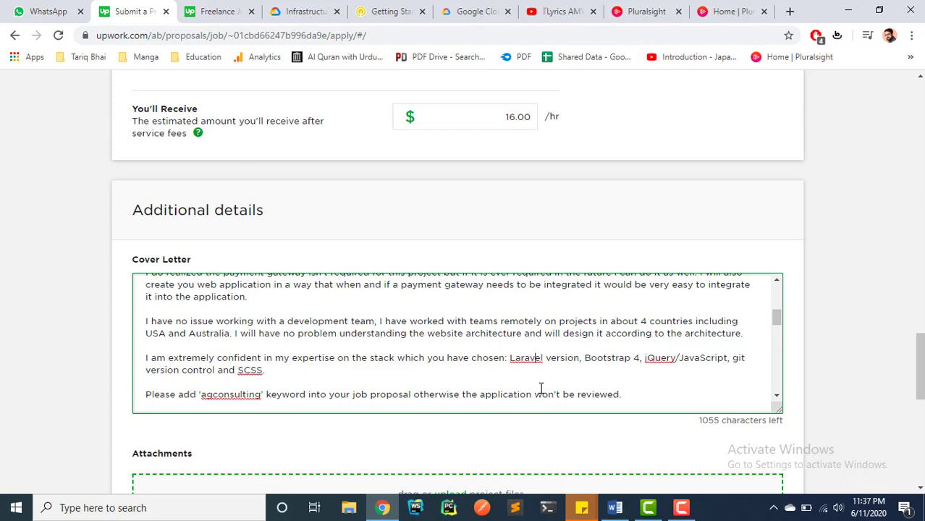
- Cut the client's required keyword from the "Please add" sentence and paste it at the start of the opening paragraph
scroll(254, 326, "down", 2)
scroll(254, 327, "up", 1)
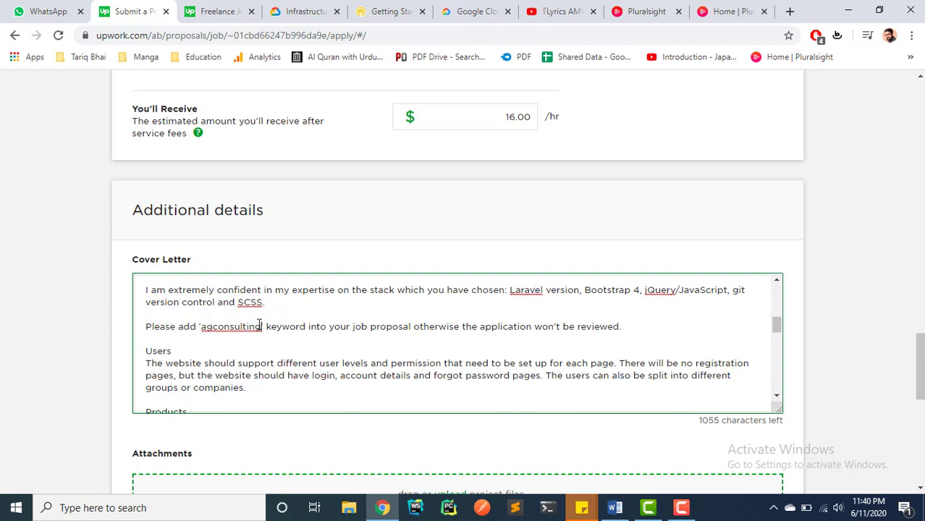
left_click_drag(261, 326, 202, 329)
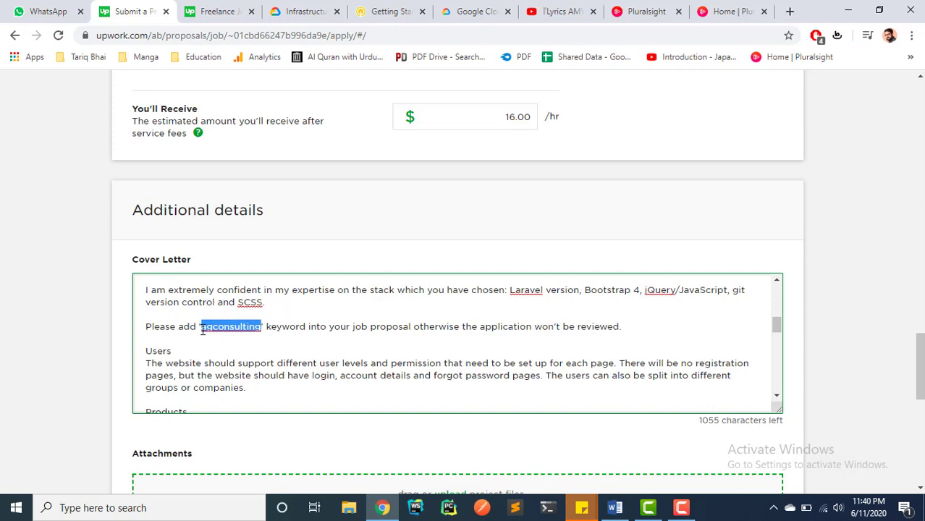
key("ctrl+x")
scroll(199, 326, "up", 3)
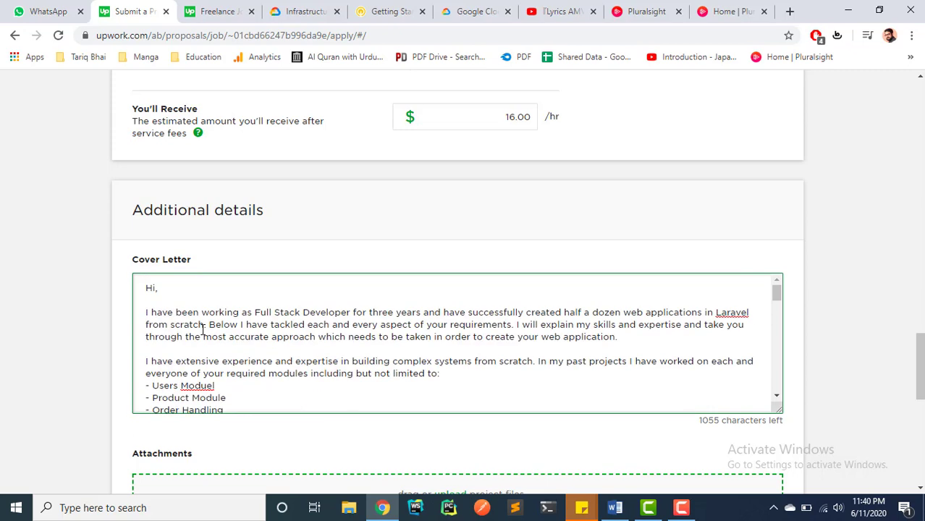
left_click(145, 313)
key("ctrl+v")
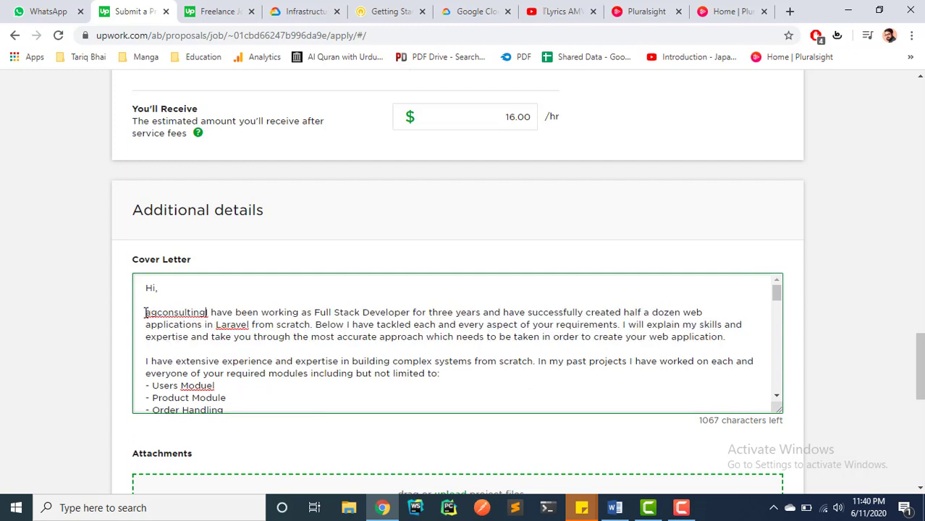
- Enclose the pasted keyword in double quotation marks, with no space before the closing mark
type("\"")
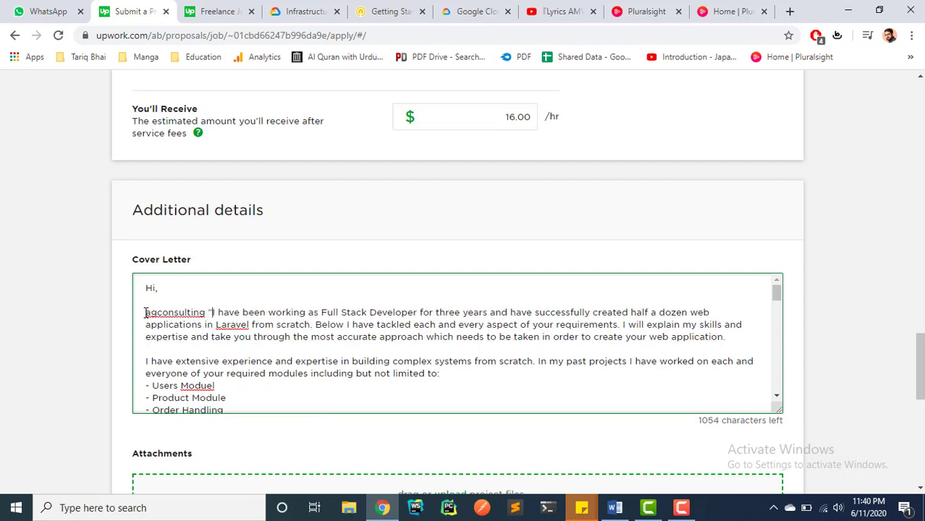
key("Left")
key("Left")
key("Right")
key("BackSpace")
key("Left")
key("Left")
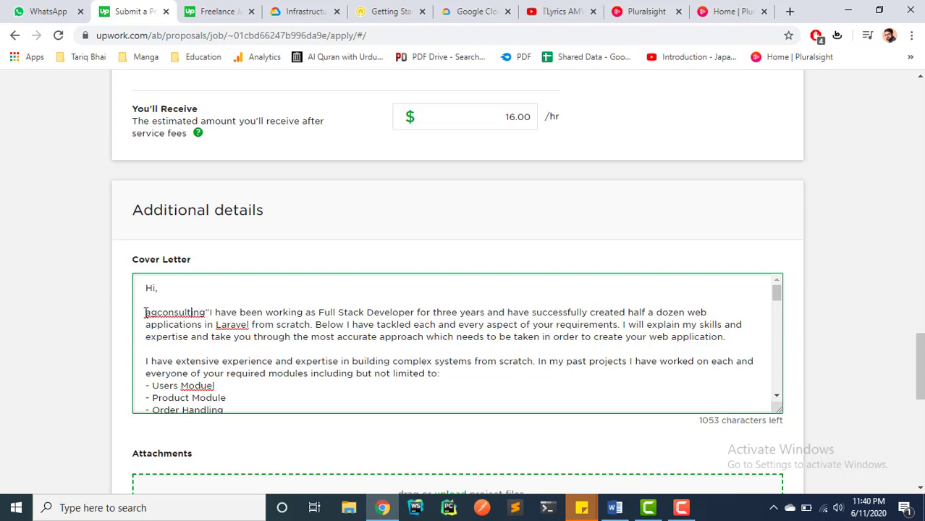
key("Left")
type("\"")
key("Right")
key("Right")
key("Right")
key("Right")
key("Right")
key("Right")
key("Right")
key("Right")
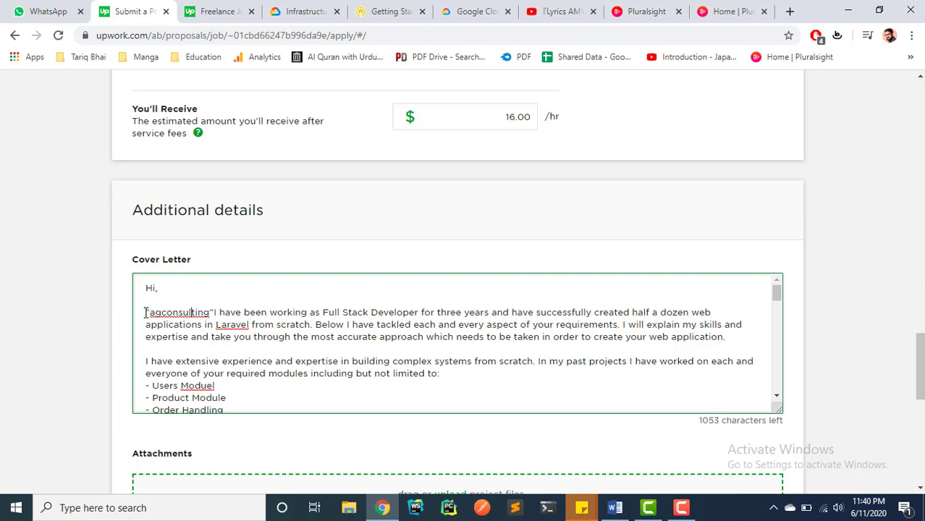
key("Right")
key("Right")
key("Right")
key("Right")
key("Right")
- Move the quoted keyword from the opening paragraph to its own line above "Hi,", with a blank line between them
key("shift+Left")
key("shift+Left")
key("shift+Left")
key("shift+Left")
key("shift+Left")
key("shift+Left")
key("shift+Left")
key("shift+Left")
key("shift+Left")
key("shift+Left")
key("shift+Left")
key("shift+Left")
key("shift+Left")
key("shift+Left")
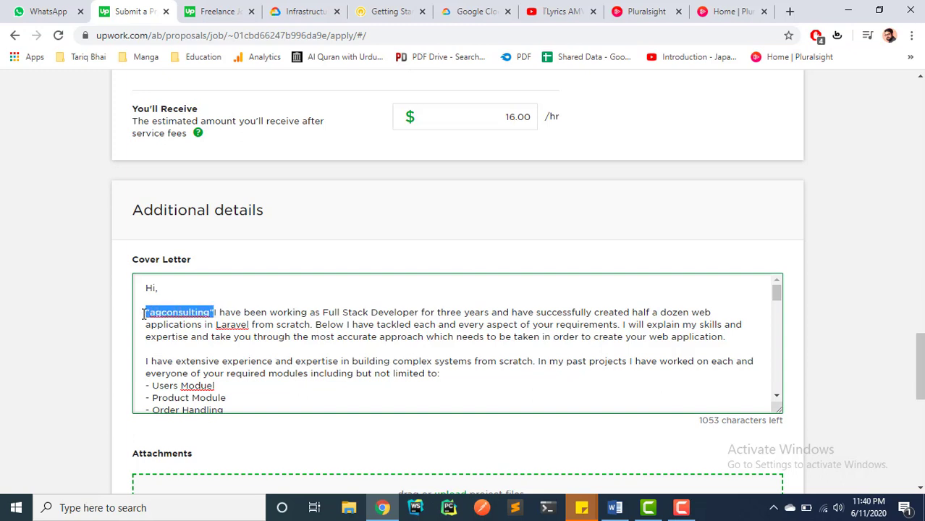
key("BackSpace")
left_click(144, 287)
key("Return")
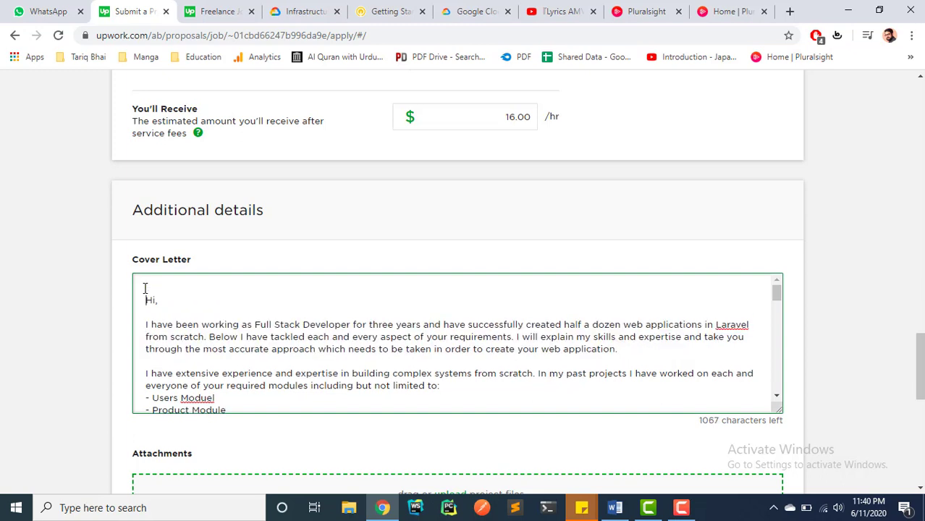
key("Return")
key("BackSpace")
key("ctrl+v")
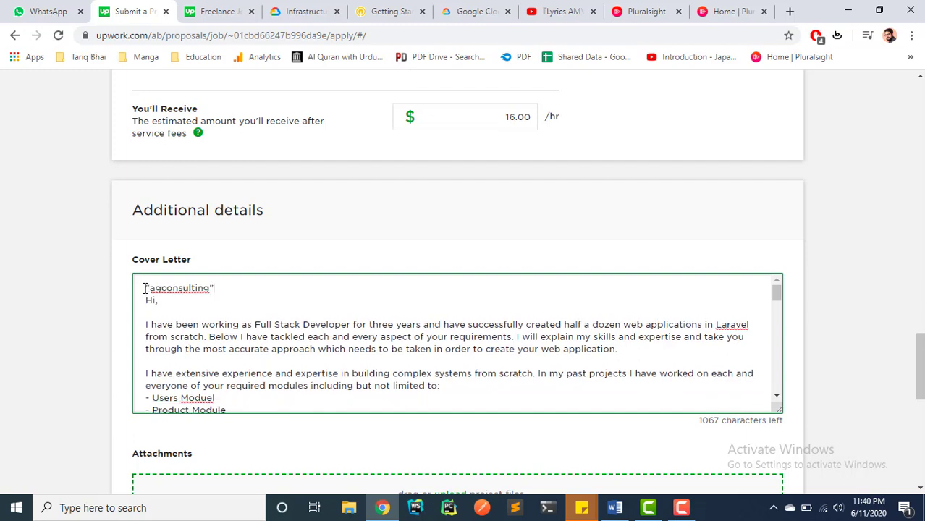
key("Return")
- Join the "Hi," greeting and the opening paragraph into one line by removing the blank lines between them
key("Down")
key("Down")
key("Down")
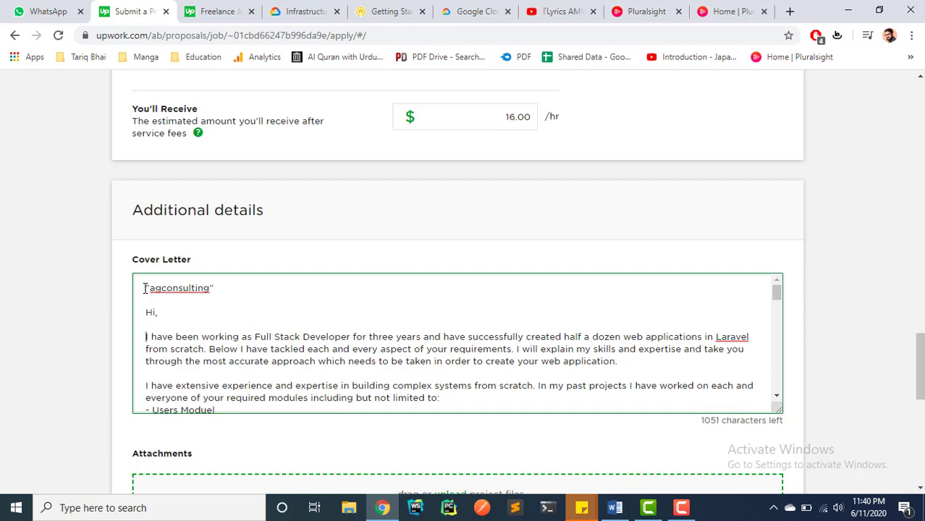
key("BackSpace")
key("BackSpace")
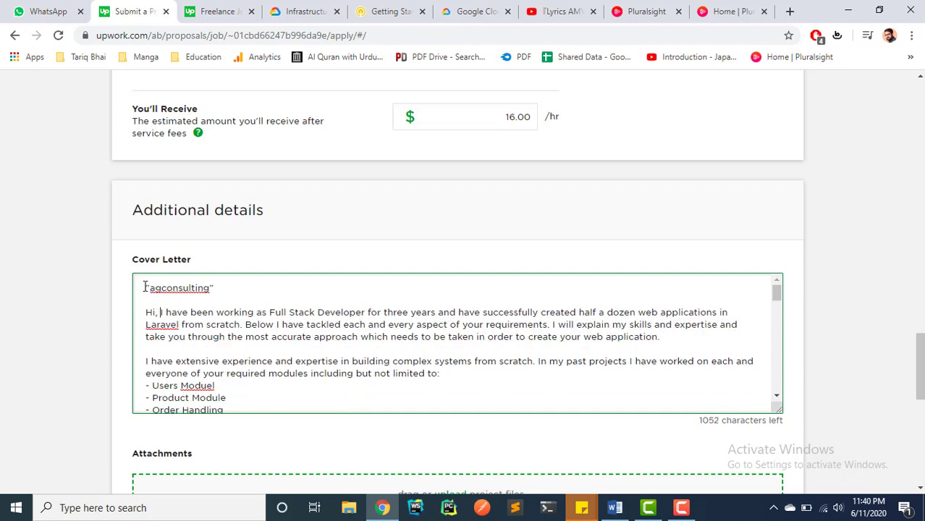
left_click(145, 287)
left_click_drag(215, 288, 136, 289)
left_click(232, 288)
scroll(273, 330, "down", 15)
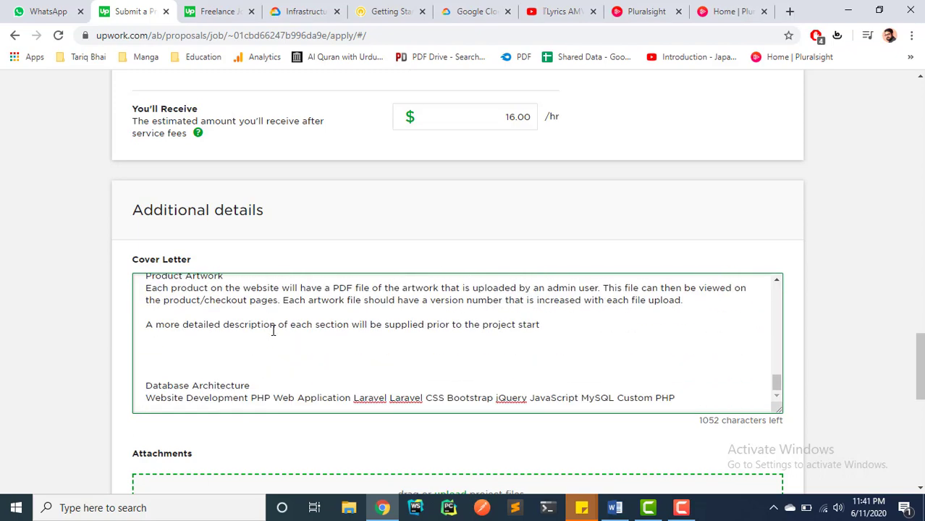
scroll(273, 330, "up", 15)
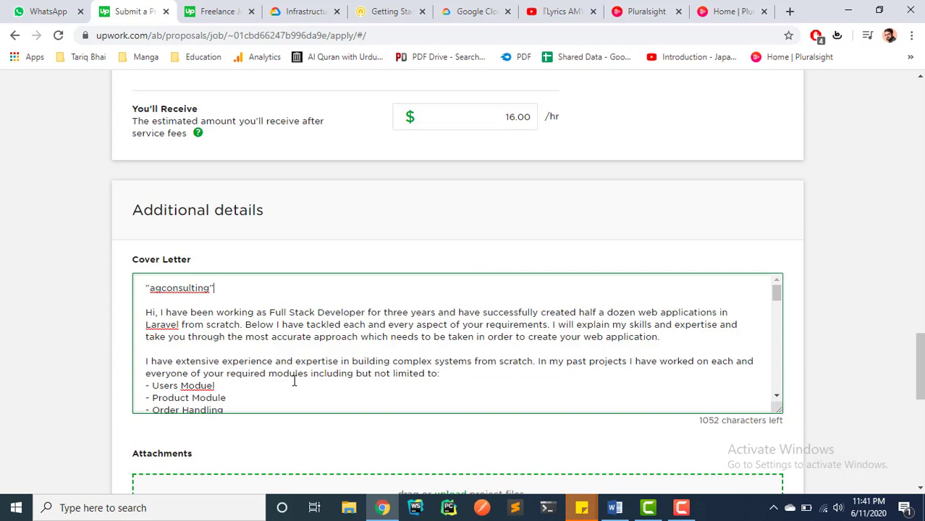
- Delete the leftover client text that follows "git version control and SCSS." in the stack paragraph
scroll(250, 363, "down", 5)
scroll(250, 362, "down", 1)
left_click_drag(565, 344, 267, 326)
key("BackSpace")
- Add the reply line "* I can implement this no problem." beneath the Users description
left_click(252, 381)
scroll(252, 381, "down", 2)
key("Return")
type("* ")
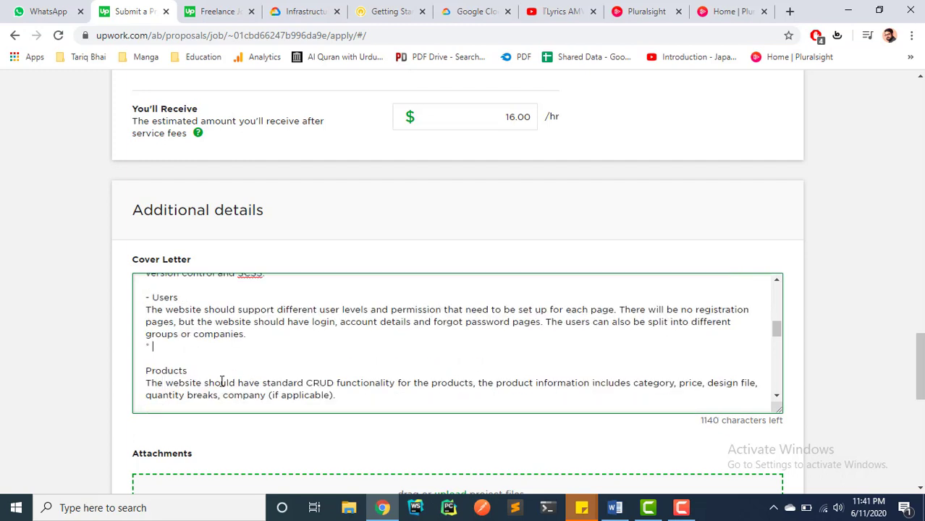
type("I can implement this no problem.")
- Prefix the Products heading with a dash and add "* I can easily create CRUD for Products, Companies, Users, and more." beneath its description
key("Down")
key("Down")
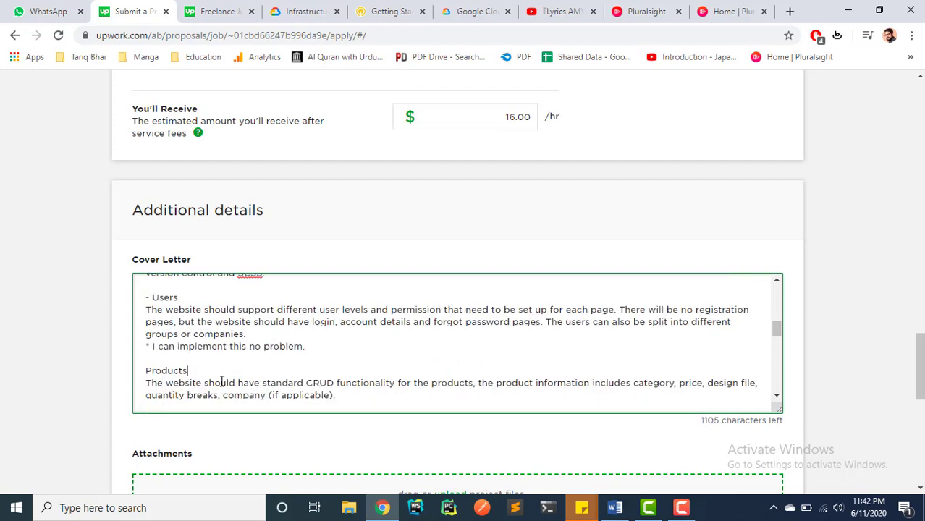
key("Home")
type("-")
key("Down")
key("Down")
key("End")
key("Return")
type("* Each and every")
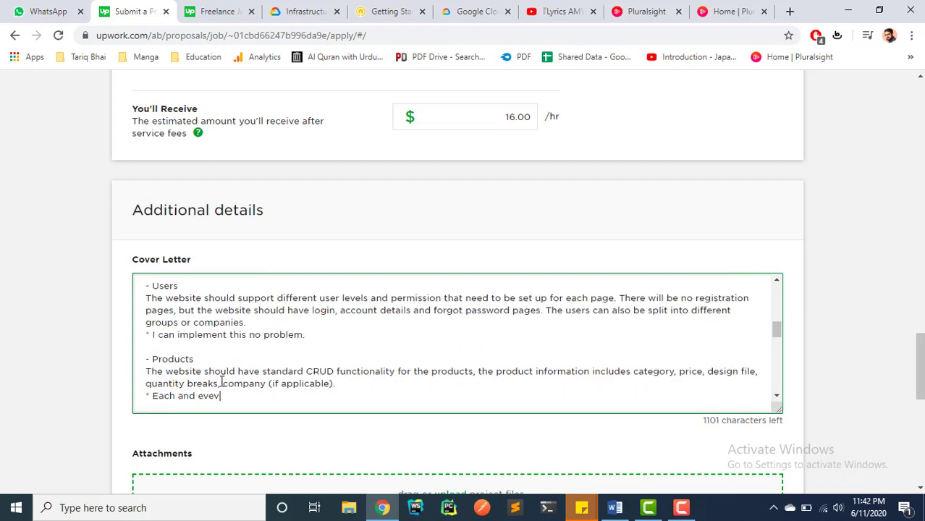
key("ctrl+BackSpace")
key("ctrl+BackSpace")
key("ctrl+BackSpace")
type("I can easily create CRUD for Products")
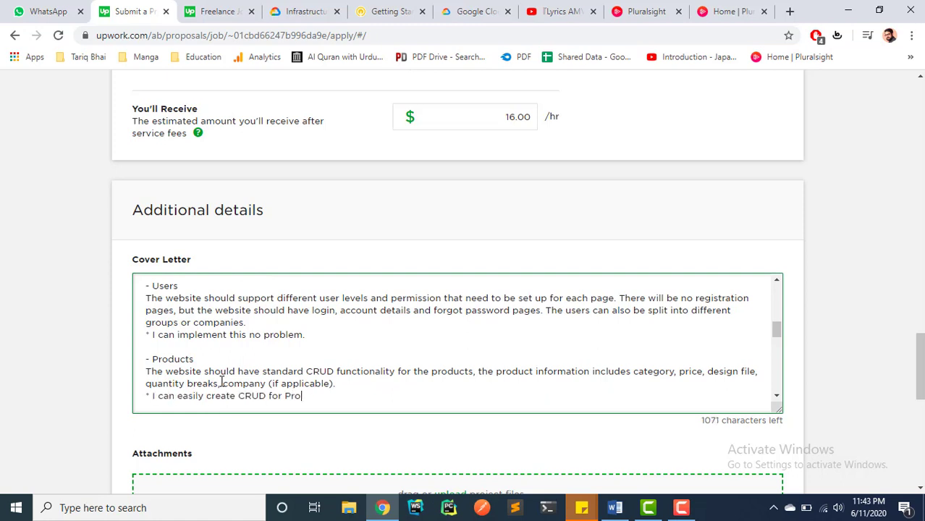
key("BackSpace")
type(", Companies, Users, and more.")
- Prefix the Image Gallery heading with a dash and start a reply beneath its description reading "* I will create a gallary"
key("Down")
key("Down")
key("Home")
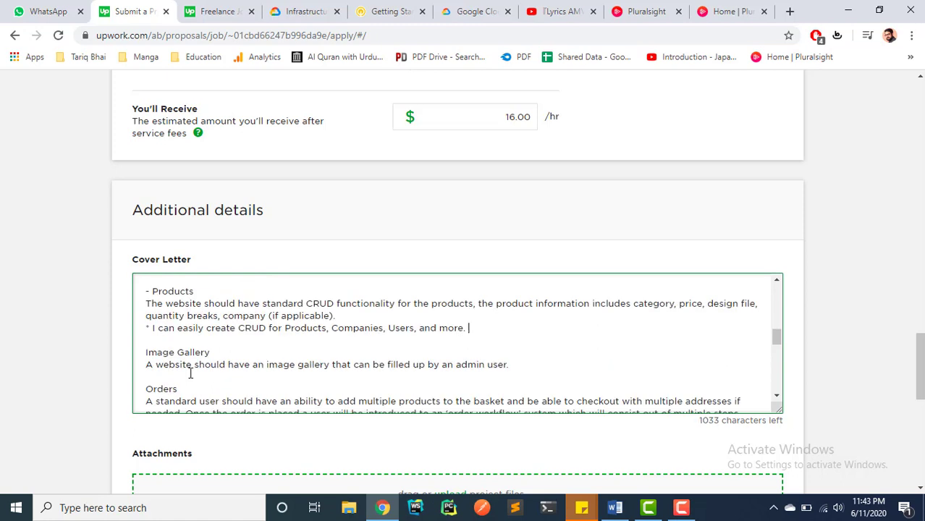
type("-")
key("Down")
key("End")
key("Return")
type("* I will create a gallary")
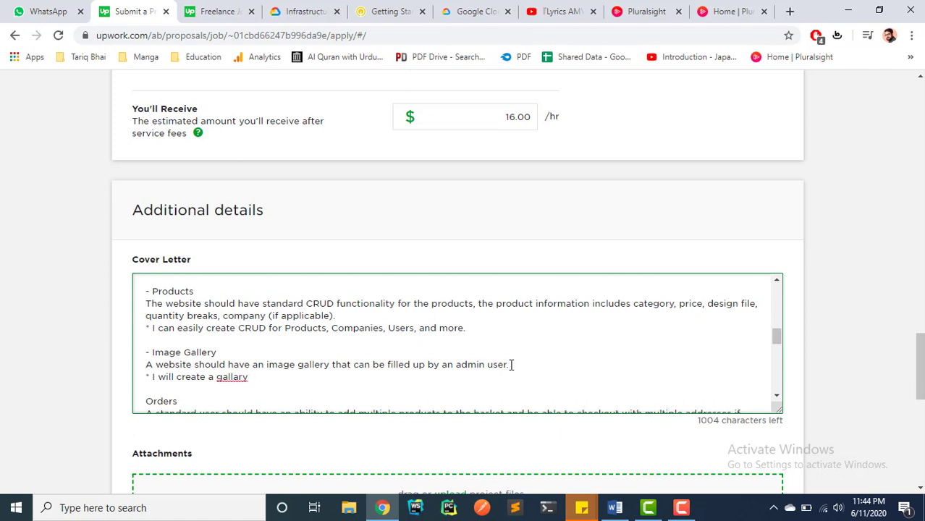
- Review the cover letter from the opening to the Orders section, checking each client requirement against its reply
scroll(512, 364, "up", 1)
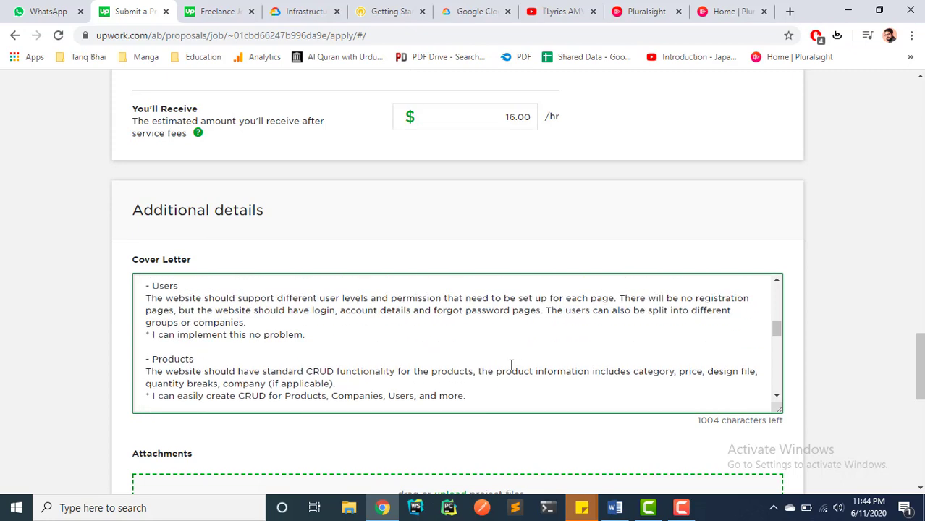
scroll(511, 365, "up", 1)
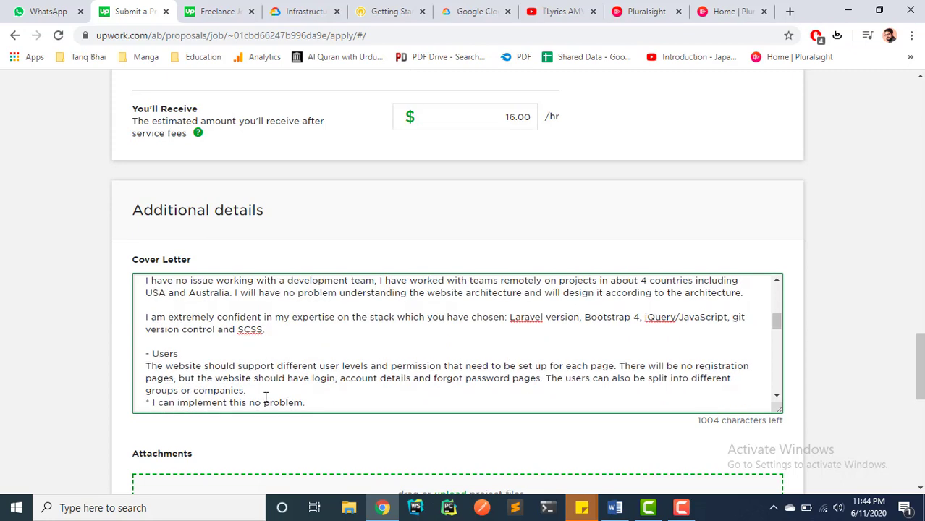
scroll(177, 382, "down", 1)
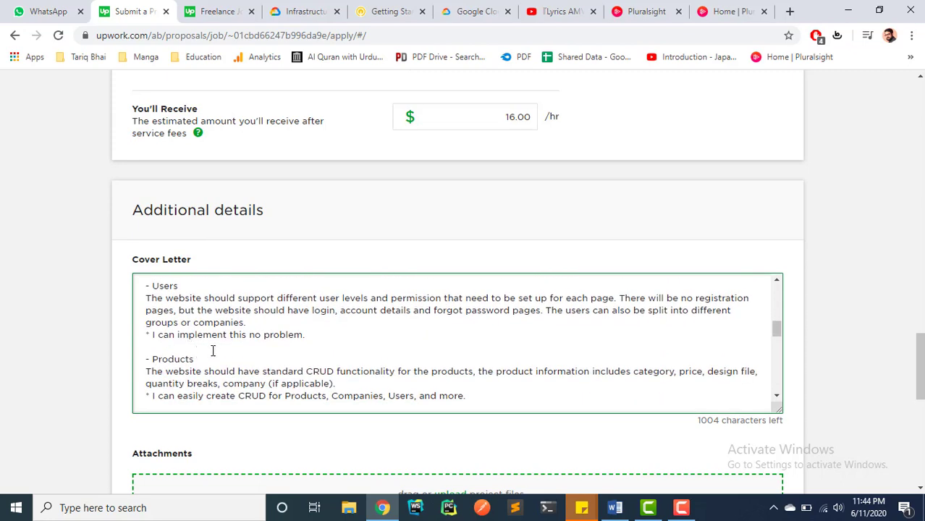
scroll(255, 369, "down", 1)
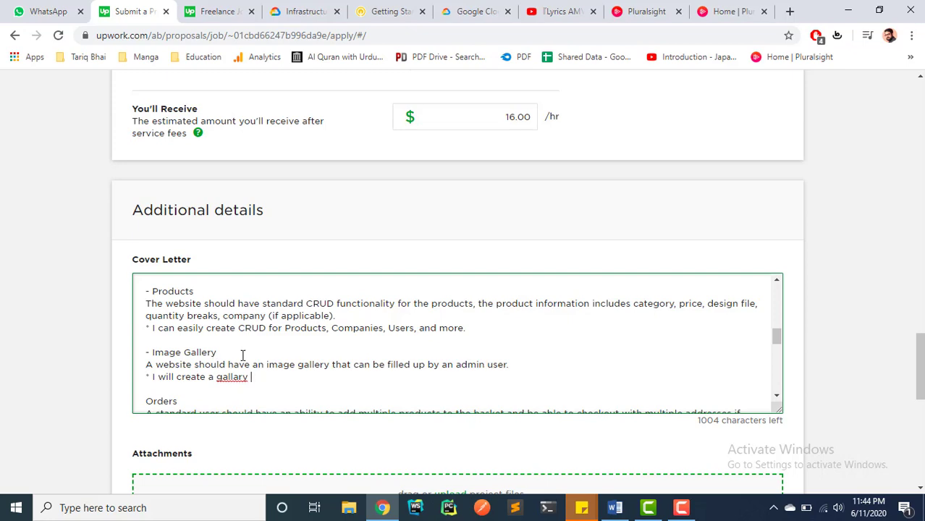
scroll(243, 355, "up", 4)
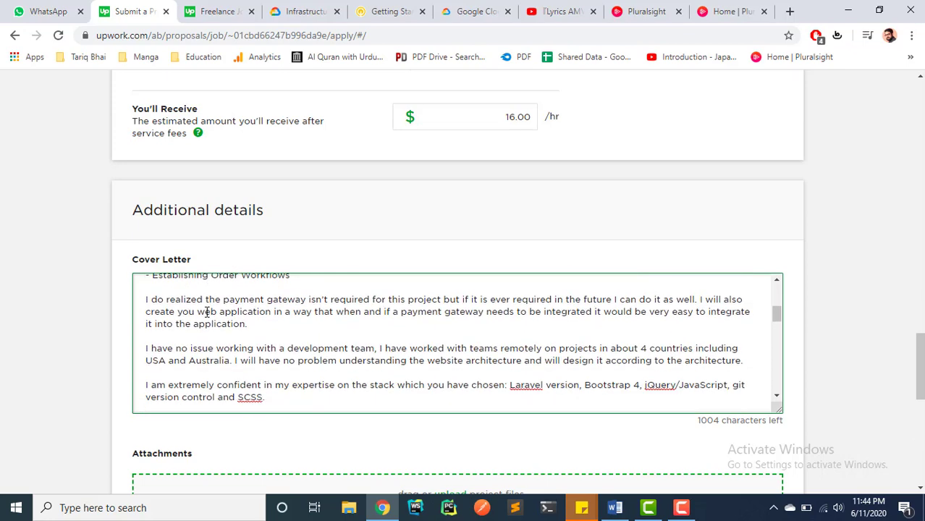
scroll(206, 312, "up", 2)
scroll(206, 313, "down", 4)
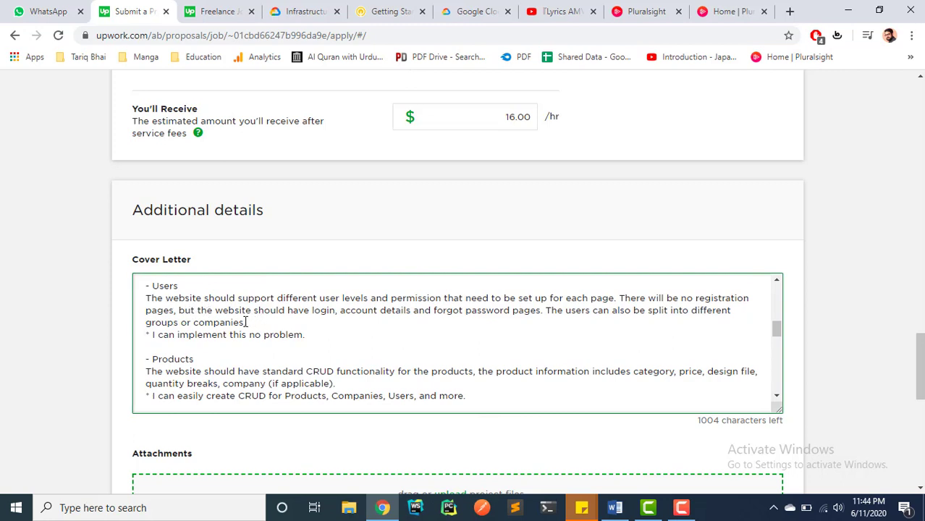
left_click_drag(247, 322, 148, 301)
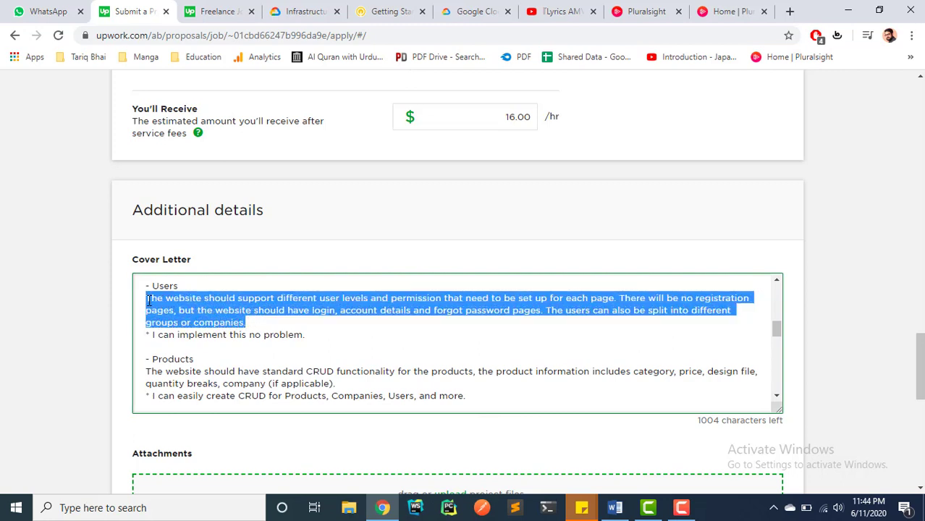
left_click(181, 286)
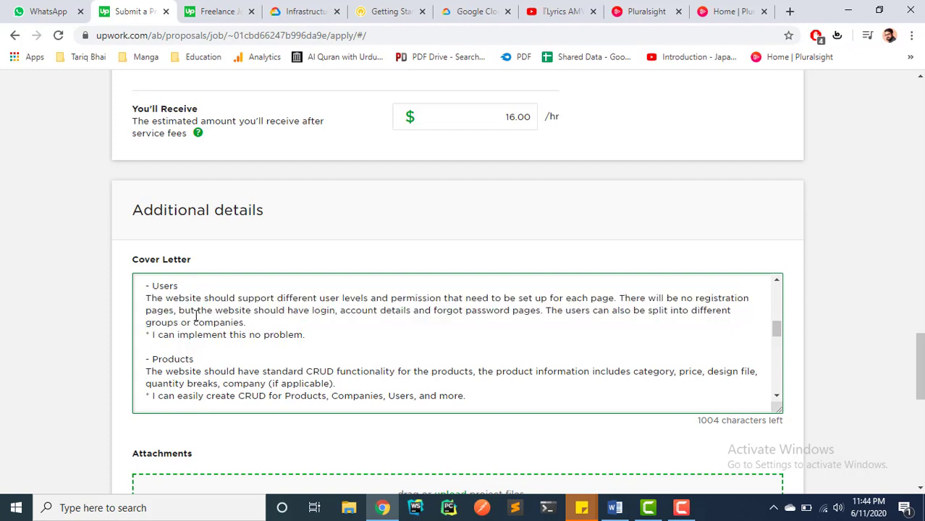
left_click_drag(147, 335, 304, 336)
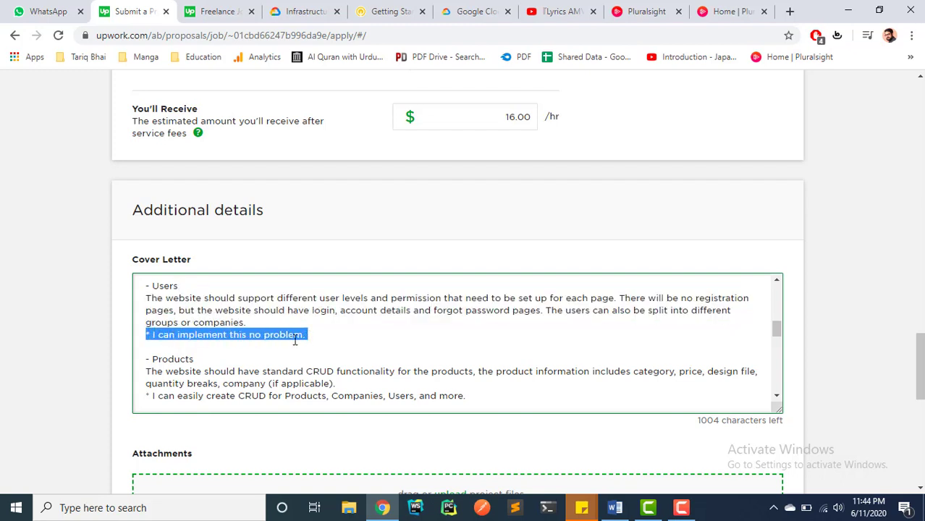
scroll(266, 353, "down", 1)
scroll(207, 320, "up", 1)
scroll(206, 320, "down", 1)
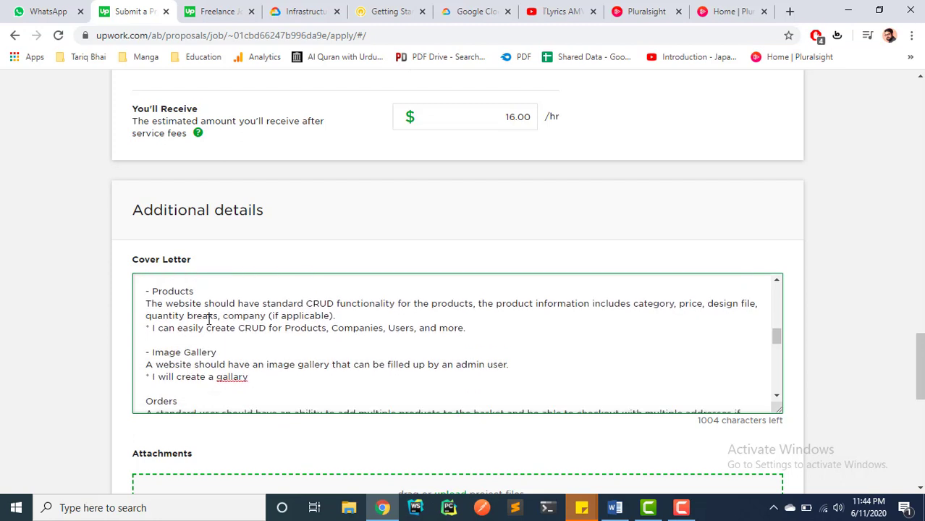
left_click(169, 330)
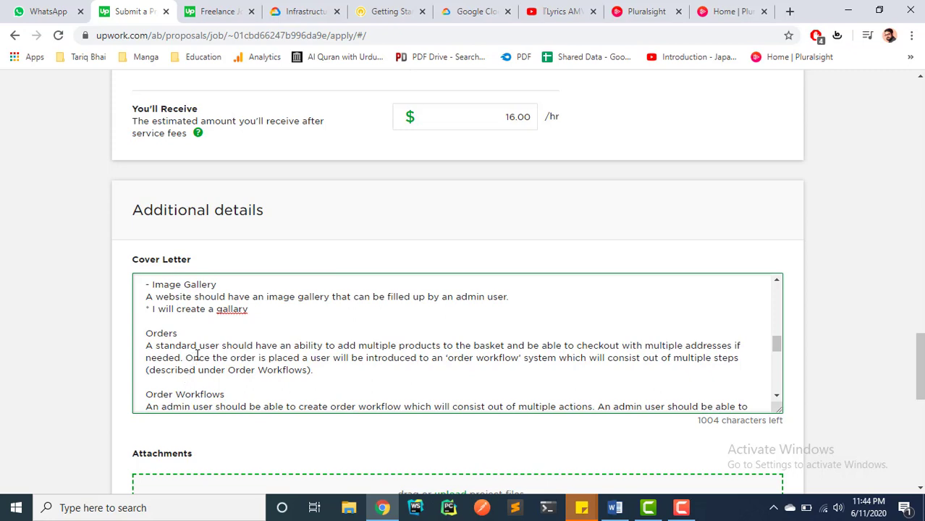
scroll(198, 355, "up", 7)
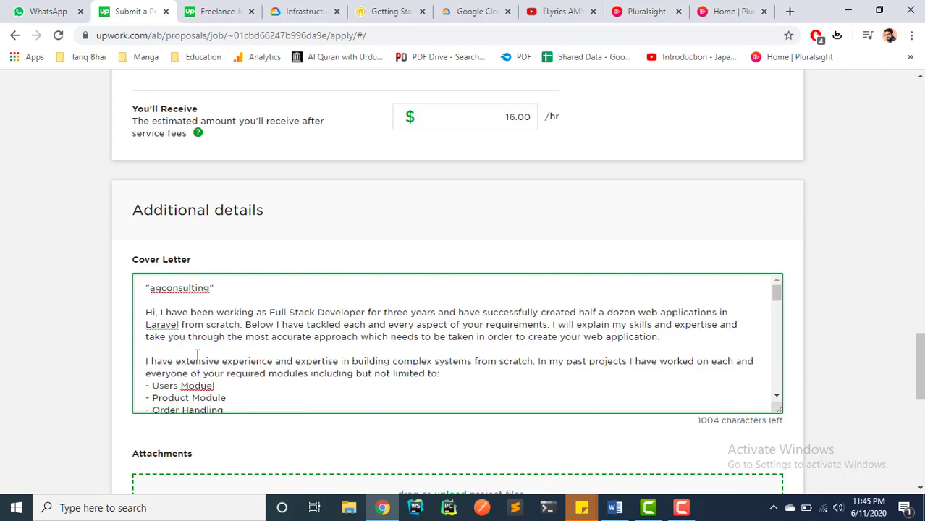
- Rearrange the lines after "Order Handling" in the required modules list by cutting and pasting
scroll(196, 354, "down", 1)
key("ctrl+x")
left_click_drag(231, 354, 289, 378)
key("ctrl+v")
key("ctrl+x")
key("ctrl+v")
- Prefix the Orders heading with a dash and correct "gallary" to "gallery" in the Image Gallery reply
scroll(226, 349, "down", 4)
left_click(146, 386)
type("-")
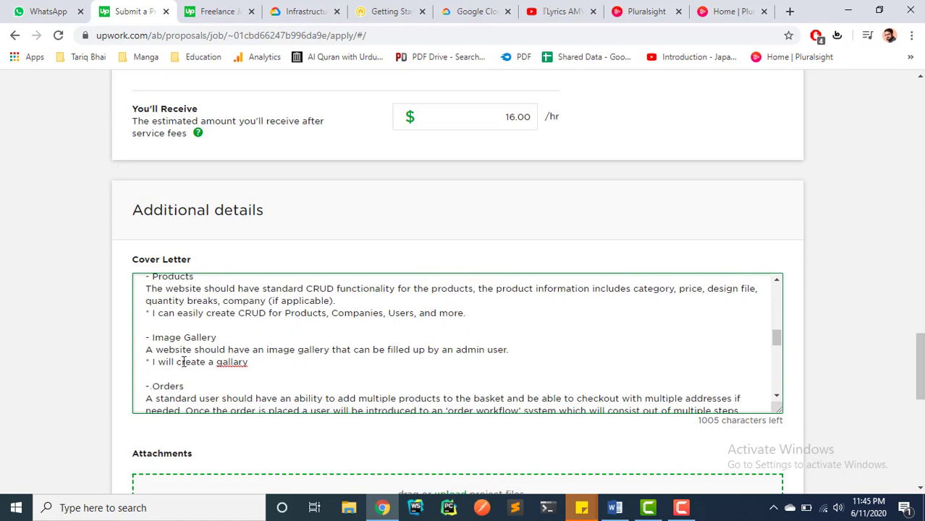
right_click(236, 365)
left_click(282, 167)
- Complete the Image Gallery reply with "as you have requested. The admin will be able to add/remove images as he/she pleases."
type("as you have requested. You will be")
key("BackSpace")
key("BackSpace")
key("BackSpace")
key("BackSpace")
key("BackSpace")
key("BackSpace")
key("BackSpace")
key("BackSpace")
key("BackSpace")
key("BackSpace")
key("BackSpace")
type("The admin will be able to add/remove images as he/she pleases.")
- Replace the "(described under Order Workflows)" remark at the end of the Orders description with a full stop
scroll(271, 355, "down", 1)
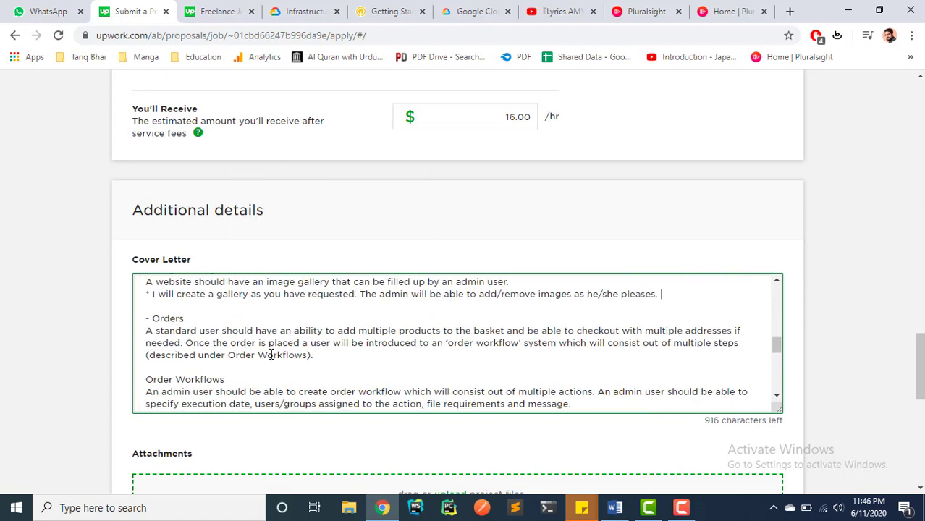
left_click_drag(630, 343, 314, 355)
type(".")
- Add "* I will implement the ability for a User to add multiple addresses and multiple products." beneath the Orders description
key("Return")
type("* ")
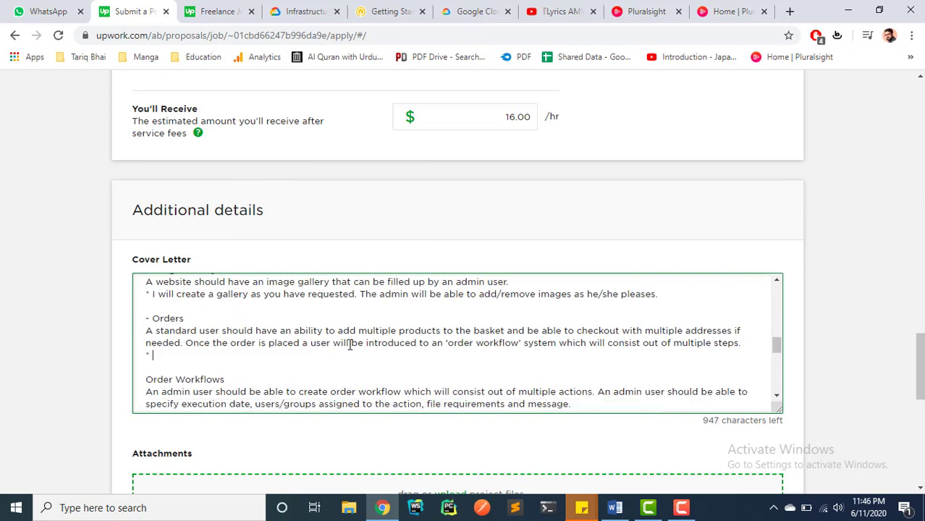
type("I will implement the ability for a User to add multiple addresses")
left_click(279, 356)
type("for a User")
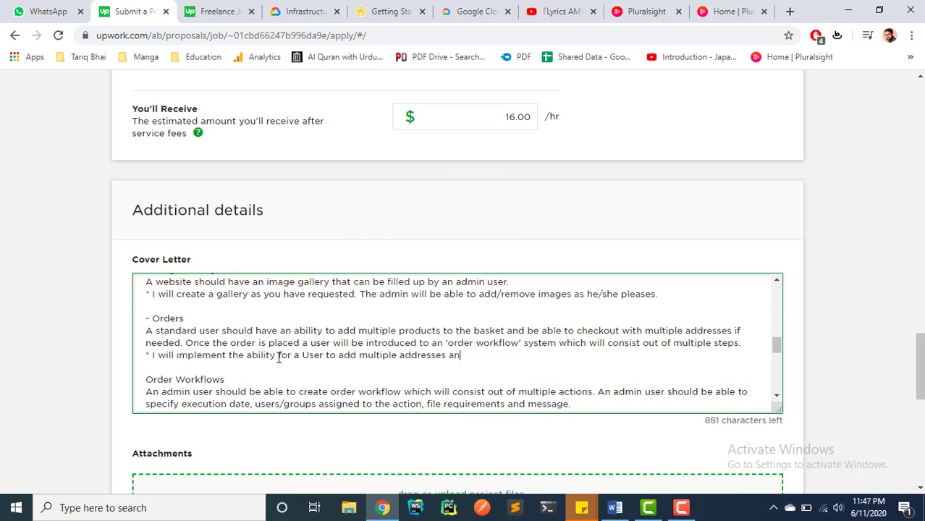
key("End")
type("and multiple products.")
- Prefix the Order Workflows heading with a dash and add "* All this can managed and done no issue here." beneath its first paragraph
scroll(278, 357, "down", 1)
left_click(573, 336)
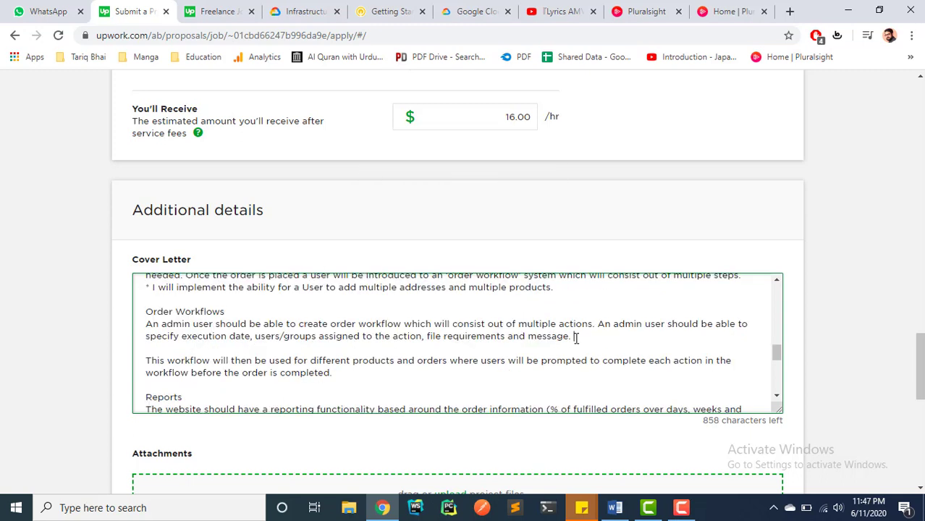
key("Return")
type("* All this can done no issue here.")
left_click(145, 312)
type("-")
left_click(206, 350)
type("managed and done no issue here.")
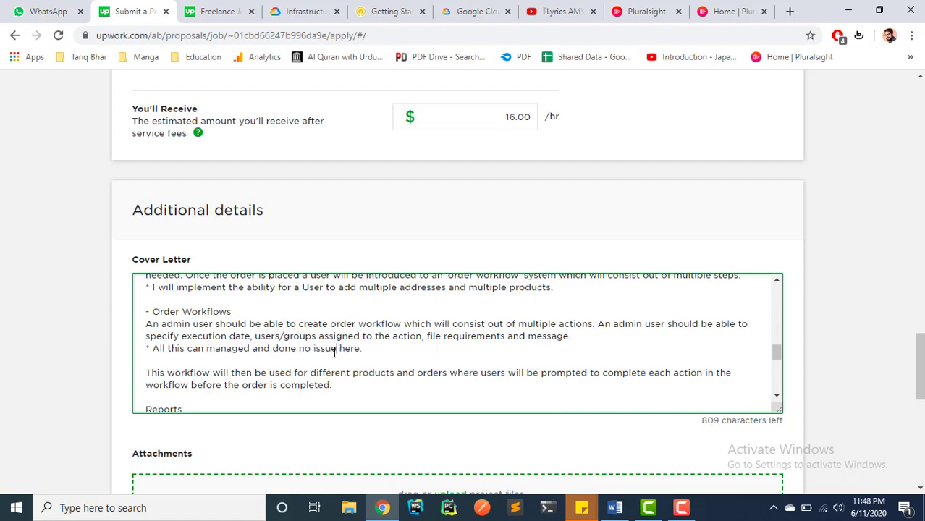
- Delete the "This workflow will then be used for different products" paragraph and prefix the Reports heading with a dash
left_click(371, 359, "shift")
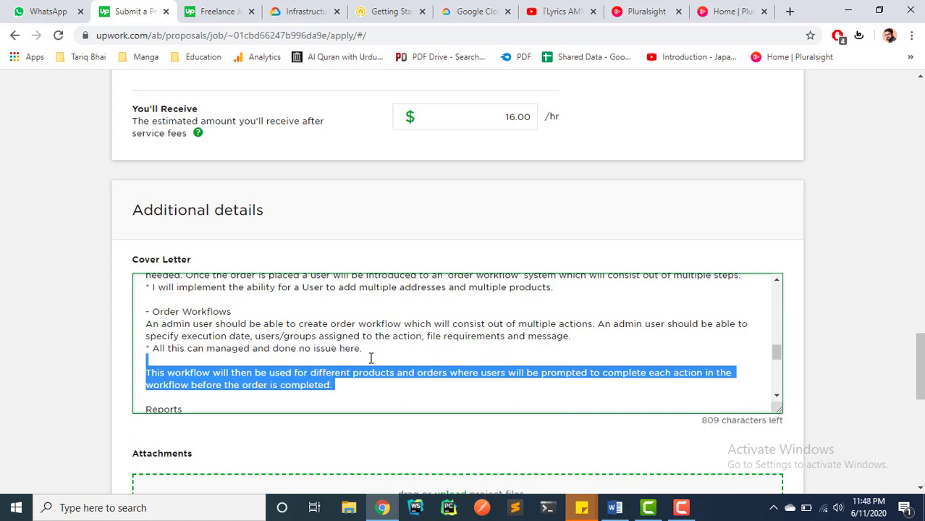
key("Delete")
key("Delete")
key("Delete")
key("Return")
type("-")
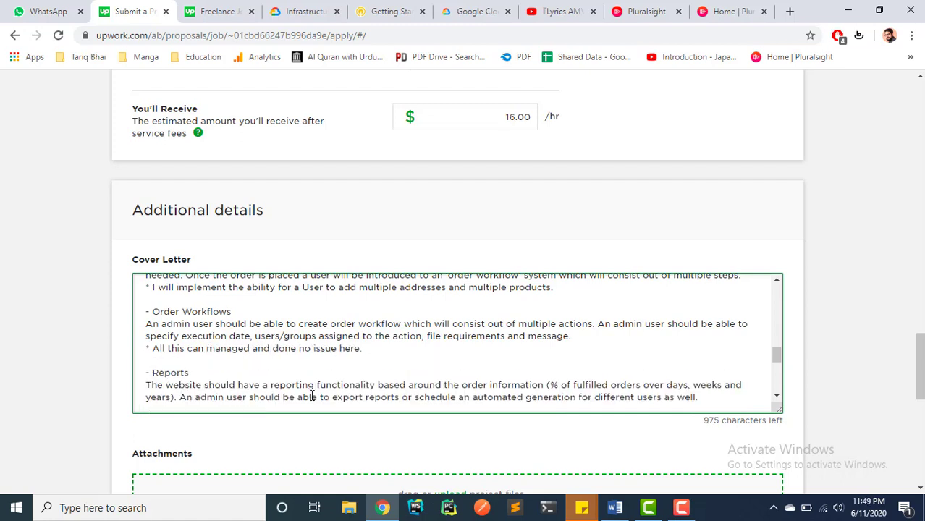
- Beneath the Reports description, add the reply "* I will create an entire module for reporting"
scroll(277, 362, "down", 1)
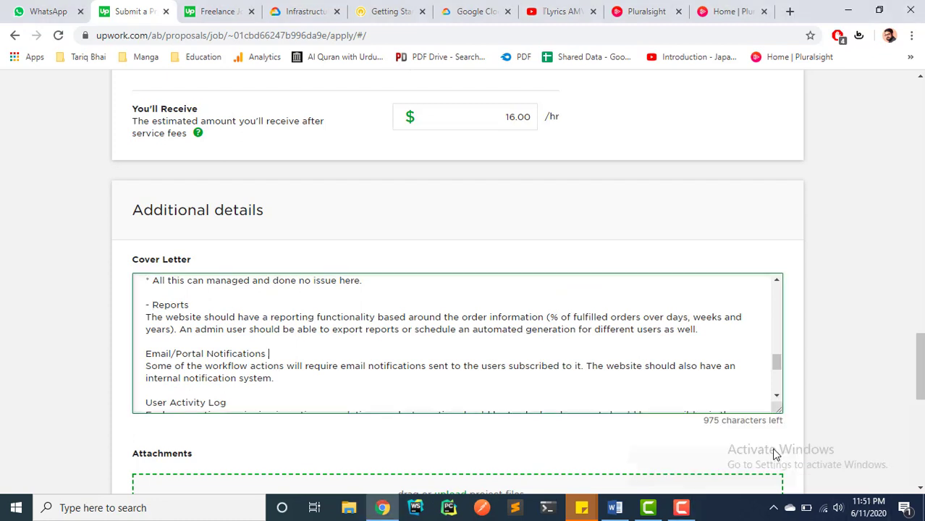
left_click(701, 329)
key("Return")
type("* I will create an entire module for reportin")
key("BackSpace")
type("g wil")
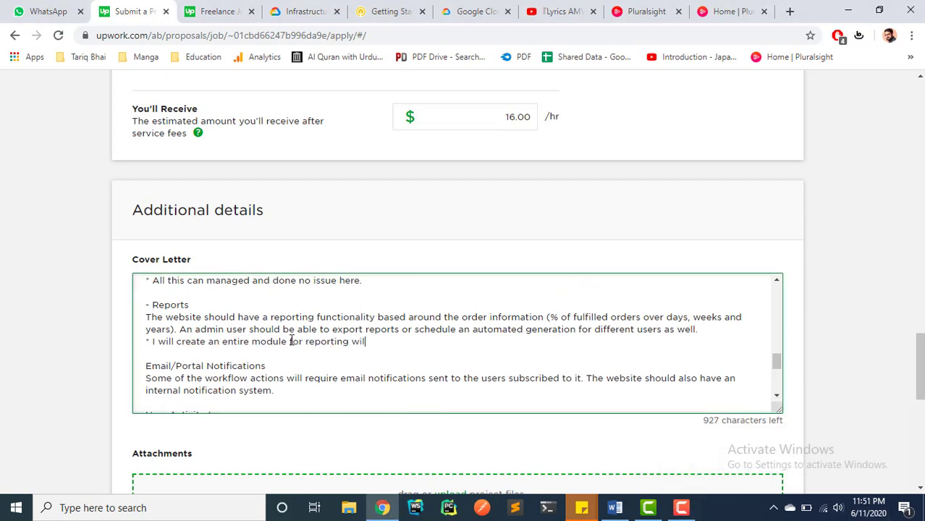
key("BackSpace")
key("BackSpace")
key("BackSpace")
key("BackSpace")
- Extend the Reports reply with ". Admin will be able to view reports on the site directly or download them in your chosen format."
type(". Admin will be able to view reports on the site directly or download them in your chosen format. I will alsp implement")
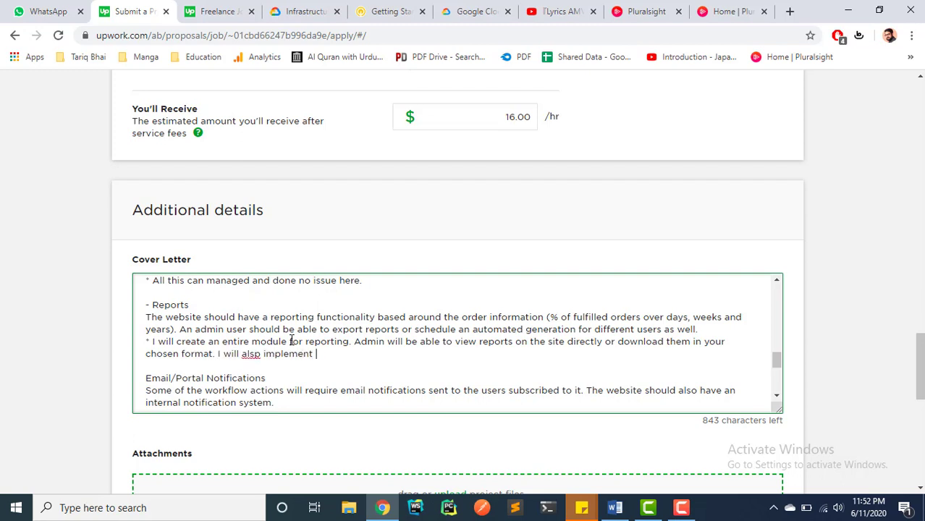
- Replace the trailing "I will alsp implement" in the Reports reply with "Including the standard day, week, and month section"
left_click_drag(313, 354, 219, 357)
type("Including the standard day, week and mont")
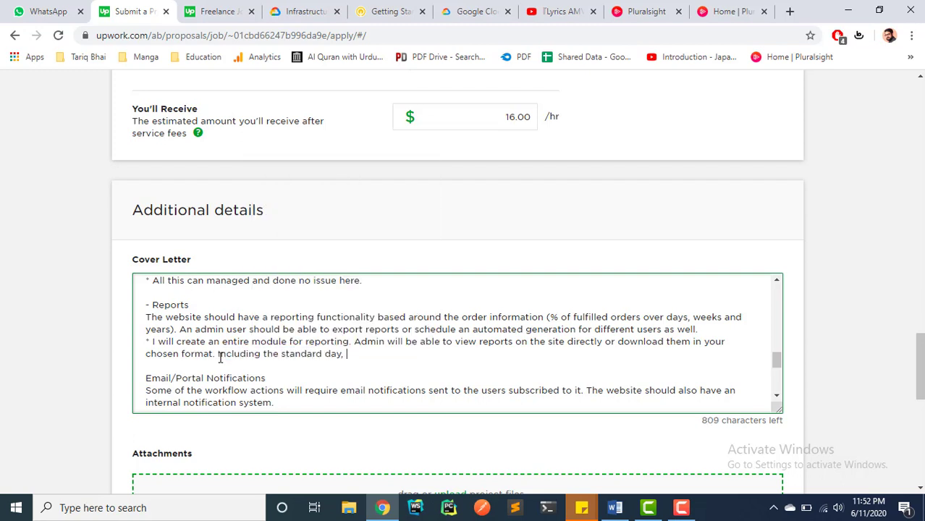
key("BackSpace")
key("BackSpace")
key("BackSpace")
key("BackSpace")
key("BackSpace")
key("BackSpace")
key("BackSpace")
key("BackSpace")
key("BackSpace")
type(", and month section")
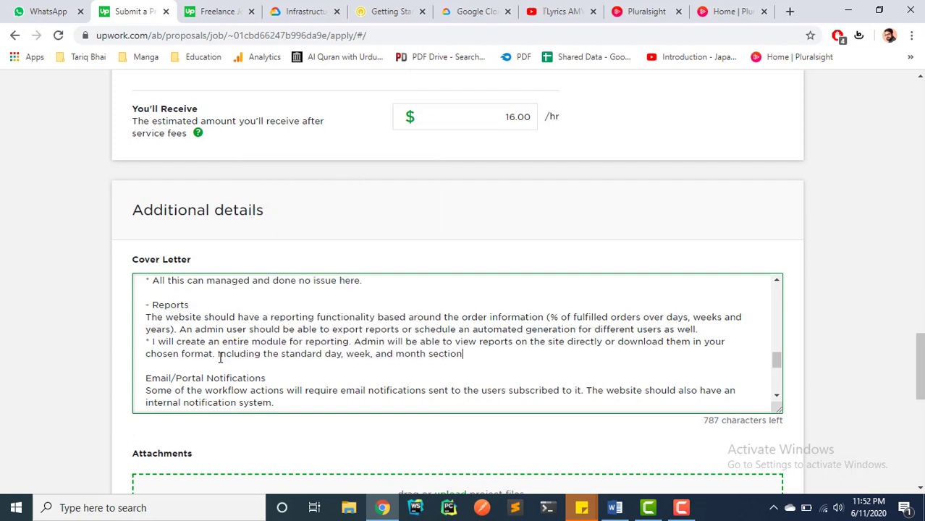
- Complete the Reports reply with ", I will also add a custom section with which you will be able to take reports for a custom period."
type(", I will also add a custom section with whi")
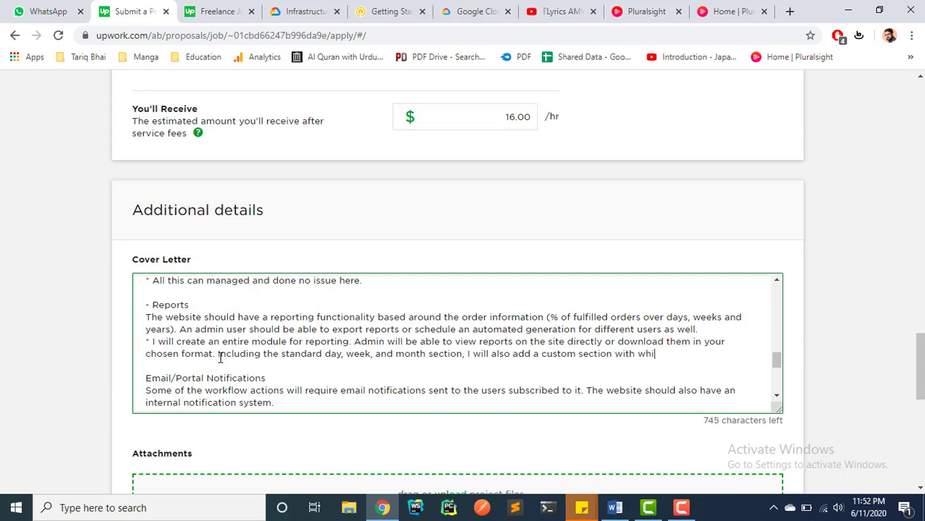
type("ch you will be able to take repoo")
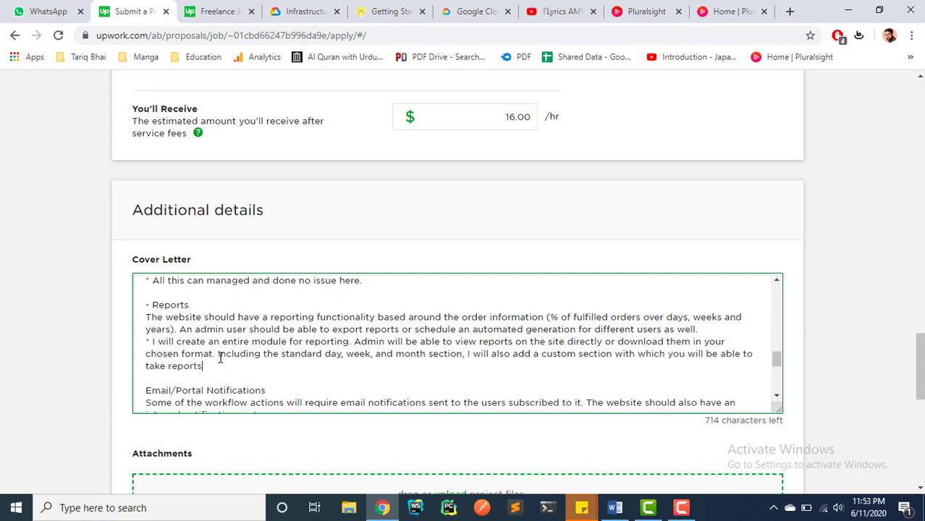
type(" for a custom period of ")
type(".")
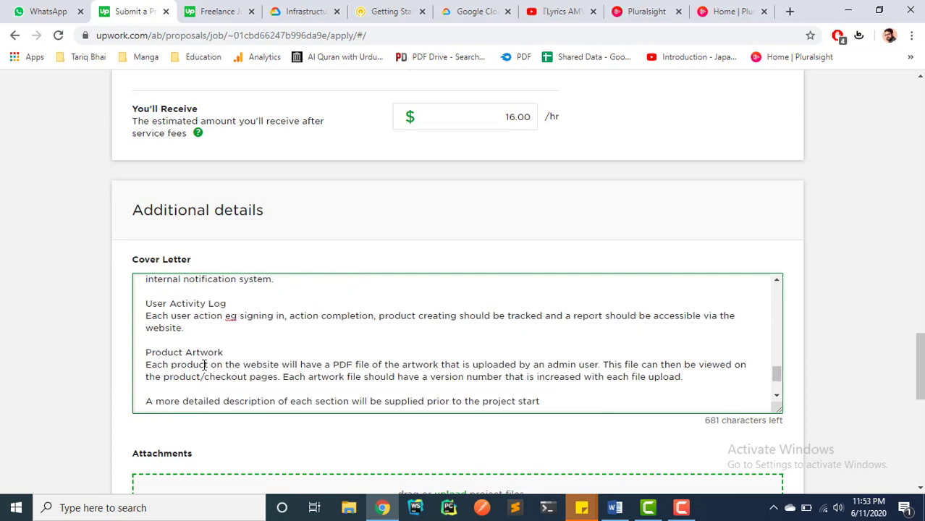
- Prefix the Email/Portal Notifications heading with a dash and start a new line beneath its description
left_click(145, 324)
type("-")
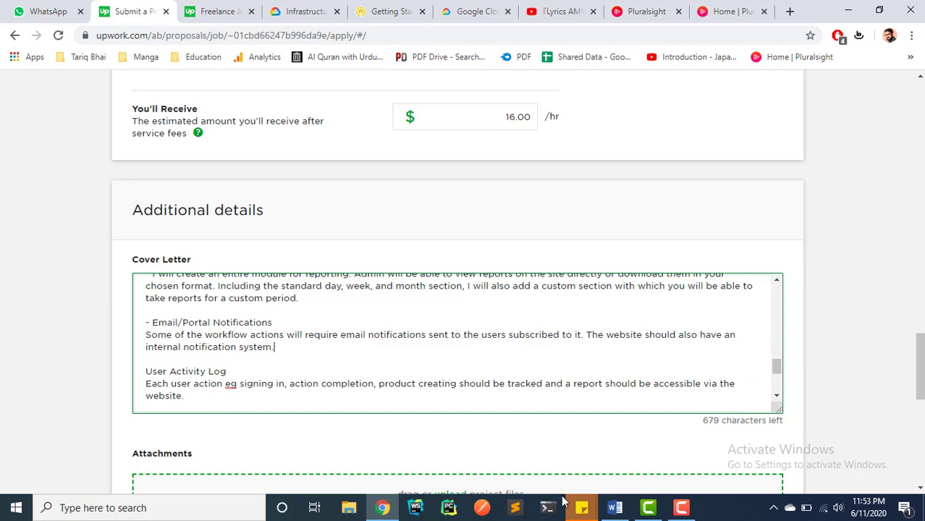
key("Return")
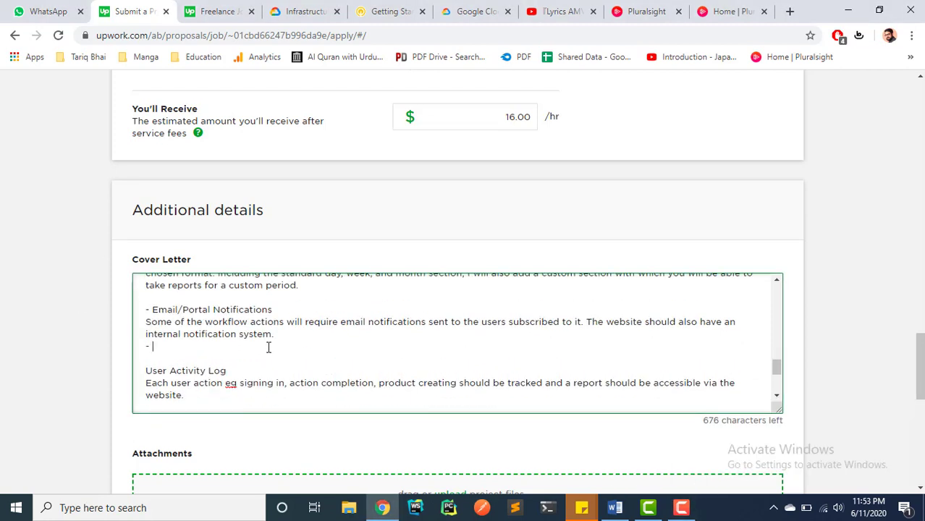
type("* I will create the application in way for the admin to keep and manage all those who are subs")
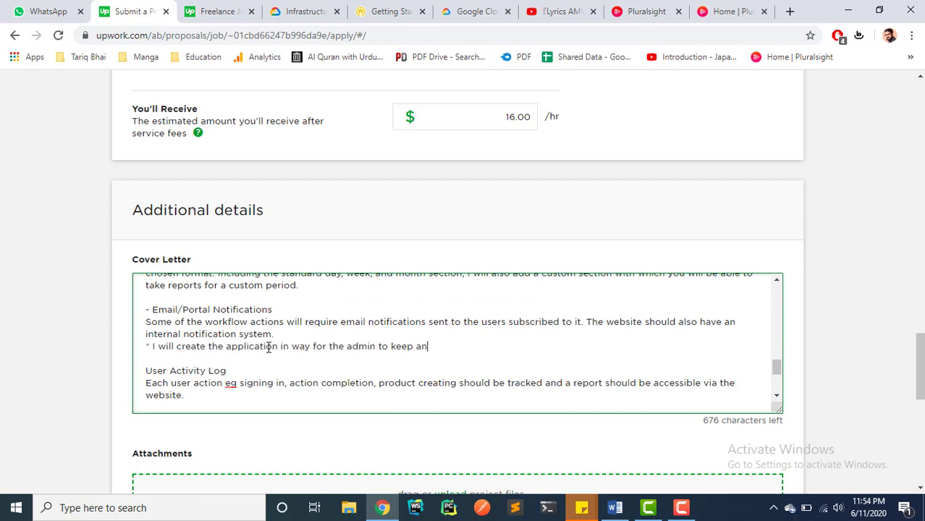
key("BackSpace")
type("bscrin")
key("ctrl+BackSpace")
key("ctrl+BackSpace")
key("ctrl+BackSpace")
key("ctrl+BackSpace")
key("ctrl+BackSpace")
key("ctrl+BackSpace")
key("ctrl+BackSpace")
key("ctrl+BackSpace")
key("ctrl+BackSpace")
key("ctrl+BackSpace")
key("ctrl+BackSpace")
key("ctrl+BackSpace")
key("ctrl+BackSpace")
key("ctrl+BackSpace")
key("ctrl+BackSpace")
key("ctrl+BackSpace")
key("ctrl+BackSpace")
key("ctrl+BackSpace")
key("ctrl+BackSpace")
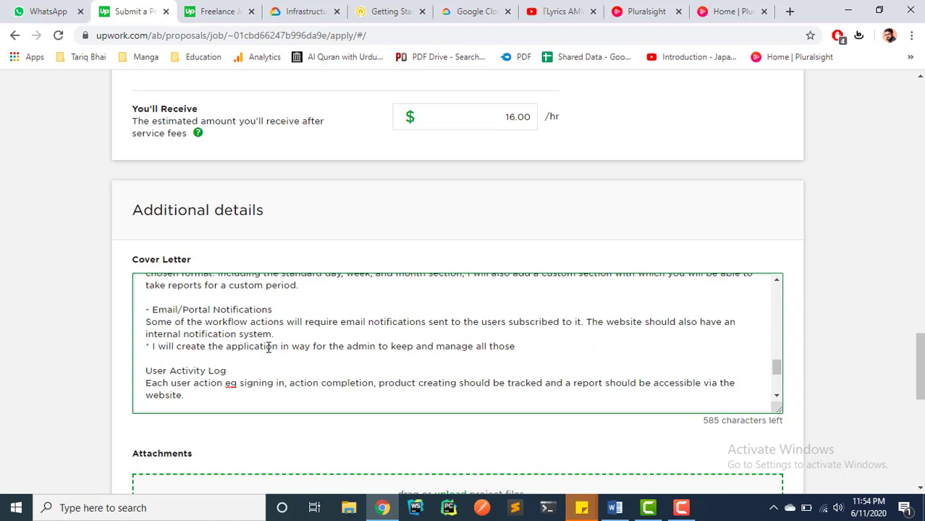
- Reply to Email/Portal Notifications with "* It can be done." and prefix the User Activity Log heading with a dash
type("It can be done.")
scroll(268, 348, "down", 1)
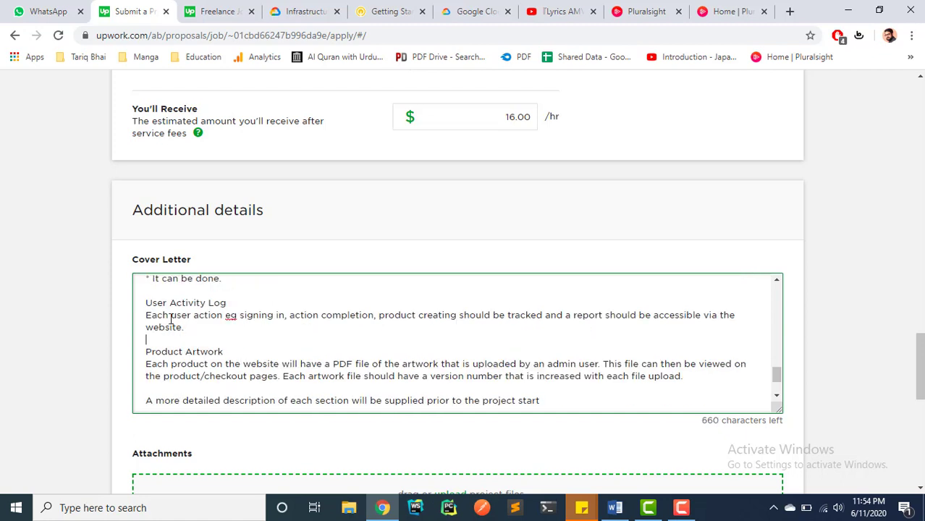
left_click(146, 304)
type("-")
- Beneath the User Activity Log description, add "* I will code the application in a way that all the activity of any single"
left_click(190, 327)
key("Return")
type("* I will weite")
scroll(193, 327, "up", 1)
key("BackSpace")
key("BackSpace")
key("BackSpace")
key("BackSpace")
key("BackSpace")
type("rite ")
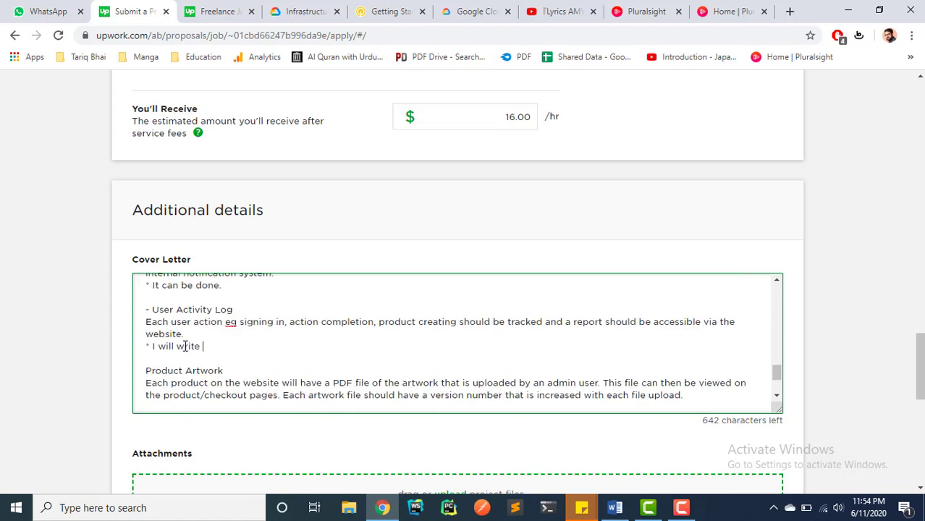
type("th")
key("BackSpace")
key("BackSpace")
key("BackSpace")
key("BackSpace")
key("BackSpace")
key("BackSpace")
key("BackSpace")
key("BackSpace")
type("cdoe")
key("BackSpace")
key("BackSpace")
key("BackSpace")
key("BackSpace")
key("BackSpace")
type("code the application in a way that all the activity of any single ")
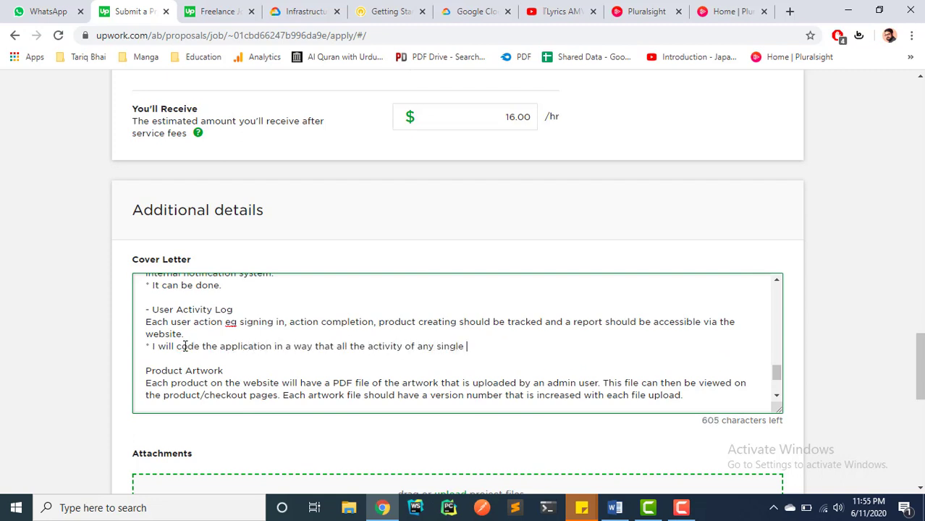
- Continue the User Activity Log reply with "user is recorded and maintained. It will"
type("user is recoording, maintained")
key("BackSpace")
key("BackSpace")
key("BackSpace")
key("BackSpace")
key("BackSpace")
key("BackSpace")
key("BackSpace")
key("BackSpace")
key("BackSpace")
key("BackSpace")
key("BackSpace")
key("BackSpace")
key("BackSpace")
key("BackSpace")
key("BackSpace")
key("BackSpace")
key("BackSpace")
key("BackSpace")
key("BackSpace")
key("BackSpace")
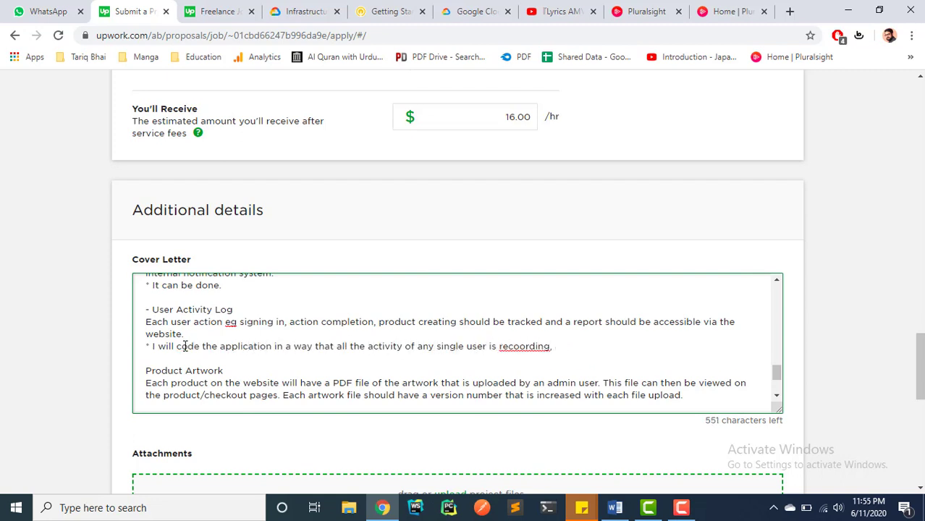
type("orded and maintained. It will")
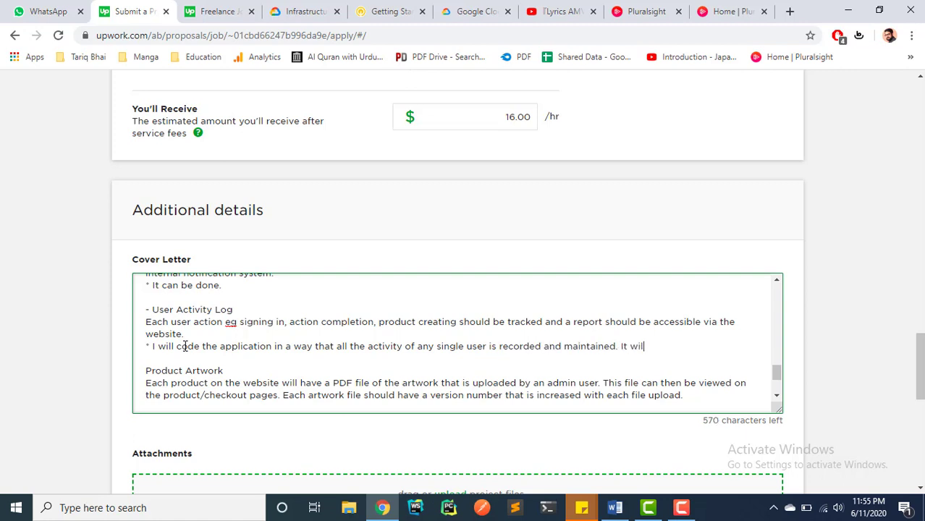
- Finish the User Activity Log reply with "be accessible easily and show certain stats on the main page, details of the activity log when you click on it."
type(" be accessible eaily and")
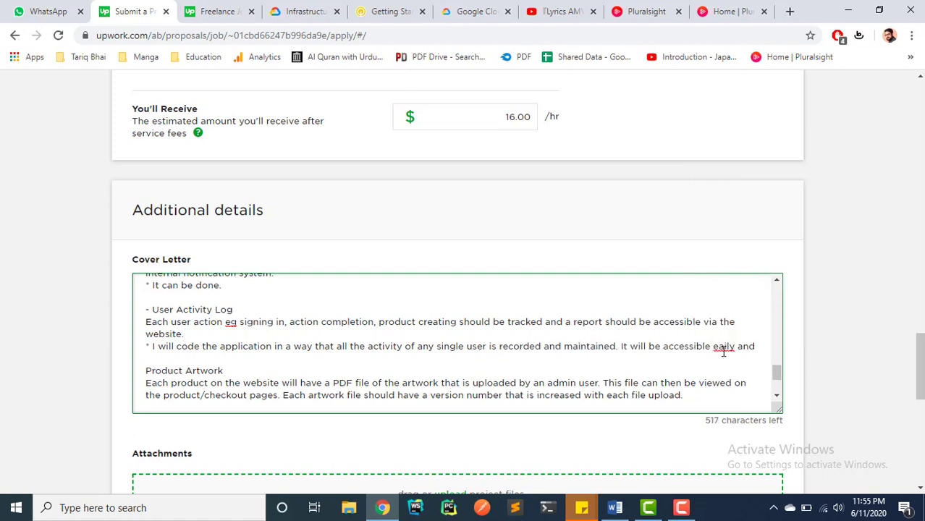
right_click(723, 353)
left_click(753, 153)
type("show certain stats on the ma")
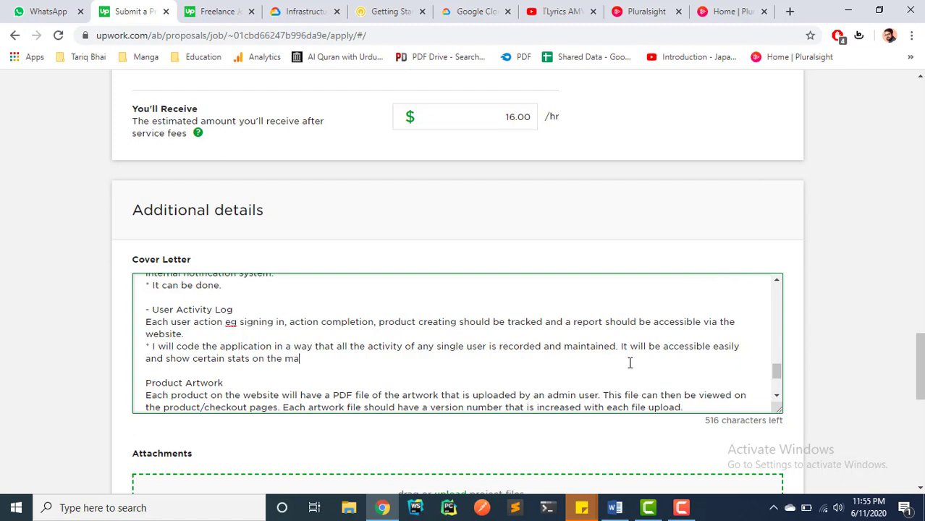
type("in page, details when you click on it.")
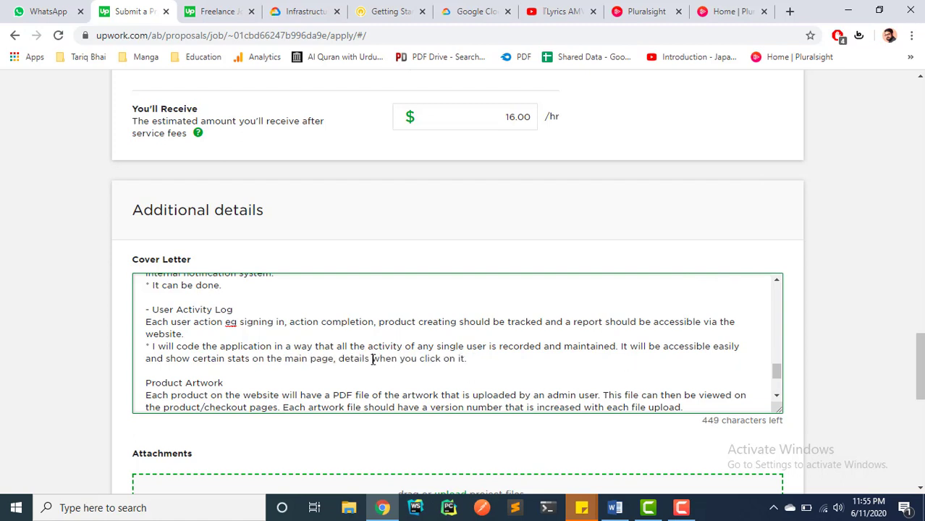
left_click(371, 359)
type("of the activity log")
- Delete the Product Artwork section and the "A more detailed description of each section" line, leaving a new line after the User Activity Log reply
scroll(239, 377, "down", 1)
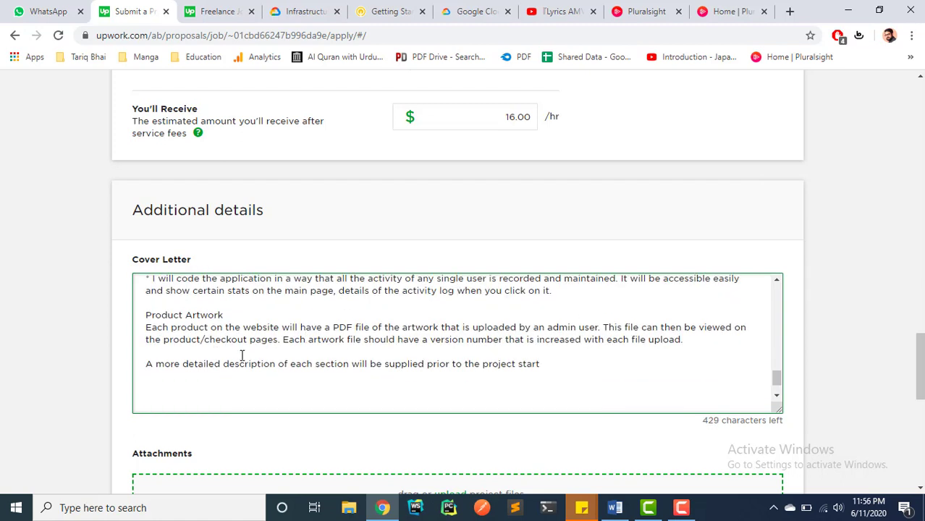
left_click_drag(242, 355, 137, 318)
key("BackSpace")
left_click_drag(507, 370, 554, 303)
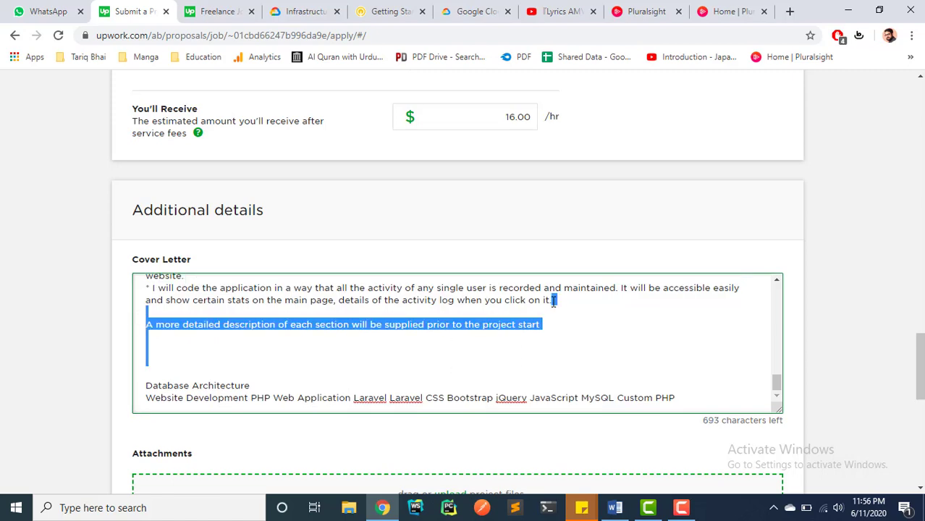
key("BackSpace")
key("Return")
- Delete the Database Architecture line and the list of skills at the end of the cover letter
scroll(189, 183, "down", 2)
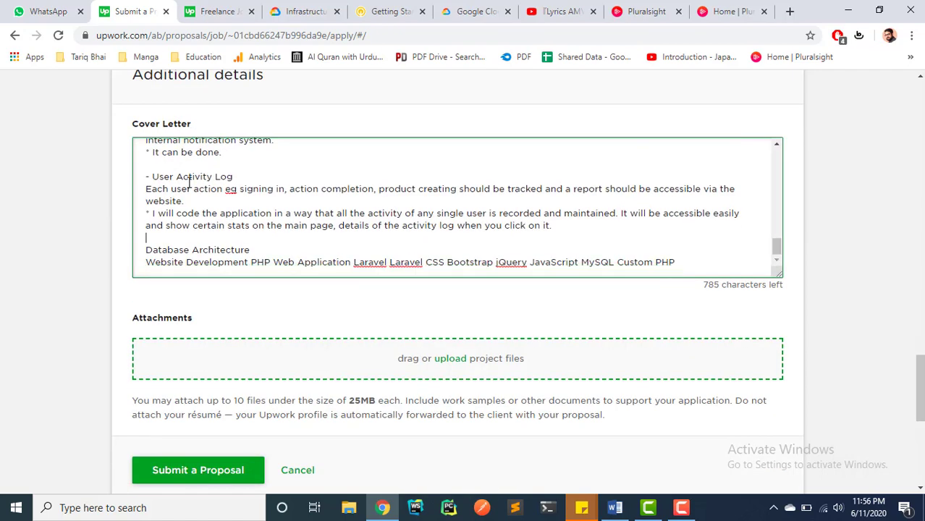
left_click_drag(676, 262, 130, 247)
key("BackSpace")
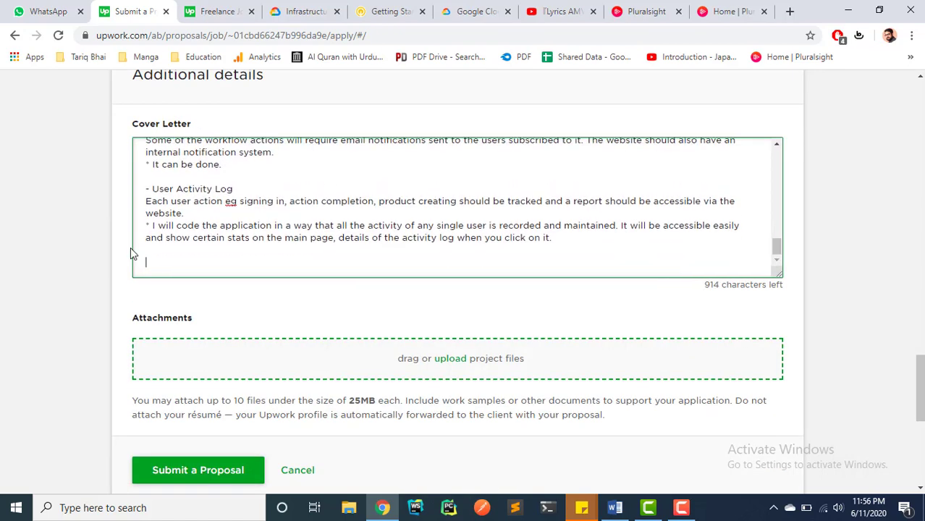
- Add the closing text "All my past work and web application are live and credential to access them can be found on my profiles"
type("A")
type("ll my past work and web application are live")
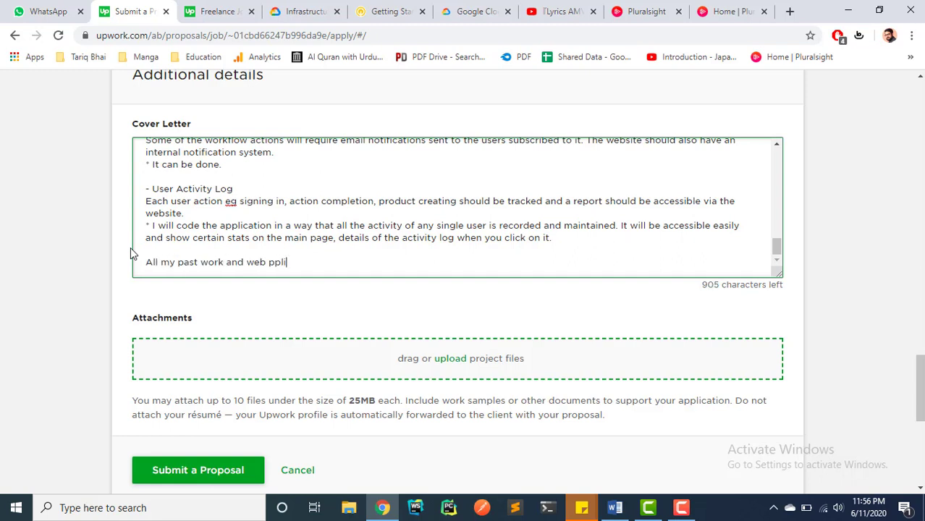
type(" and credential to access them can be found on my profiles")
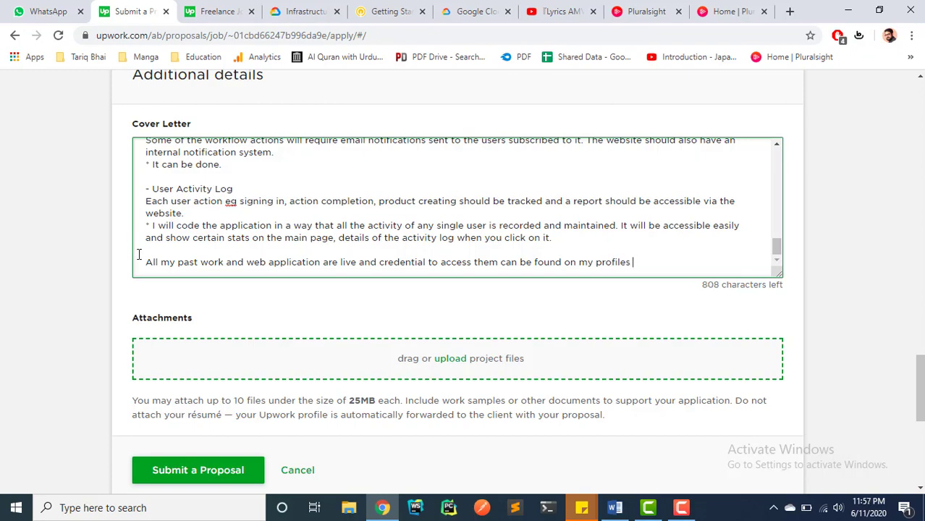
scroll(812, 309, "up", 1)
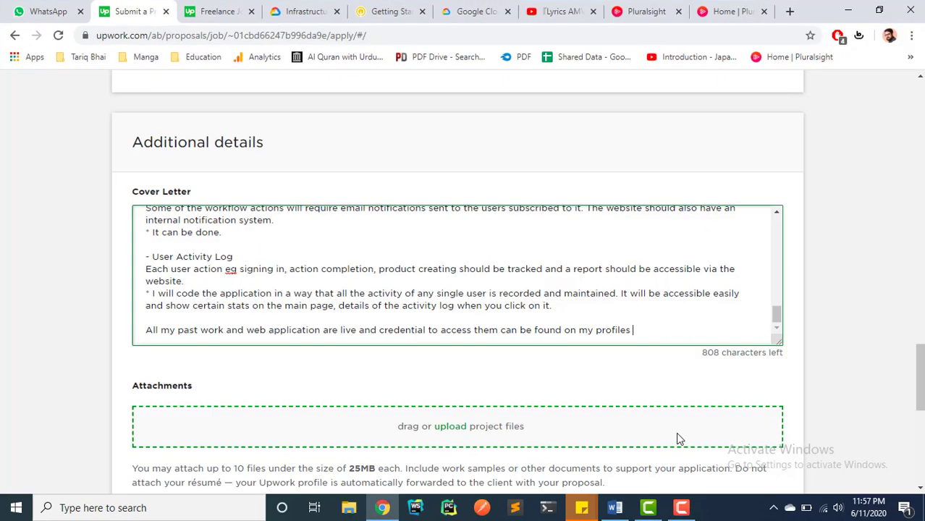
- Switch to Task Manager to examine the computer's memory usage, and return to the proposal
right_click(726, 508)
left_click(761, 438)
left_click(783, 45)
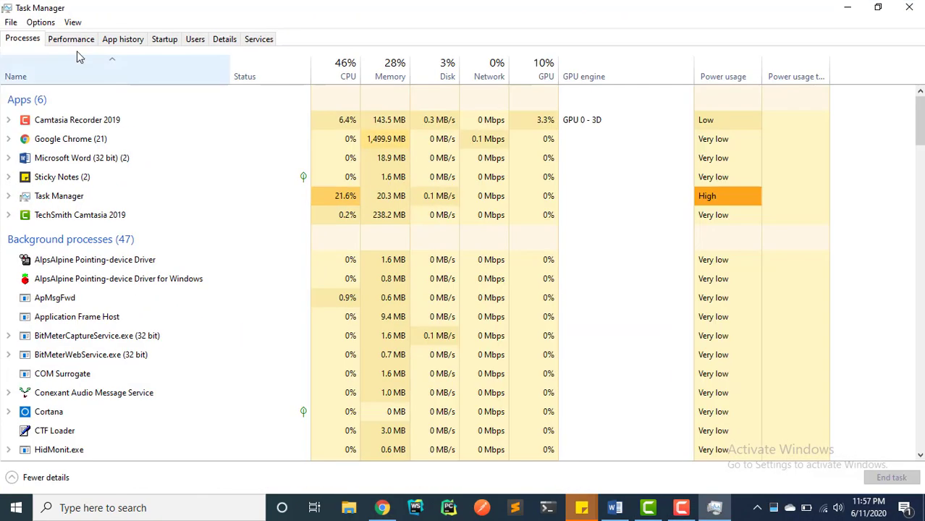
left_click(71, 39)
left_click(77, 114)
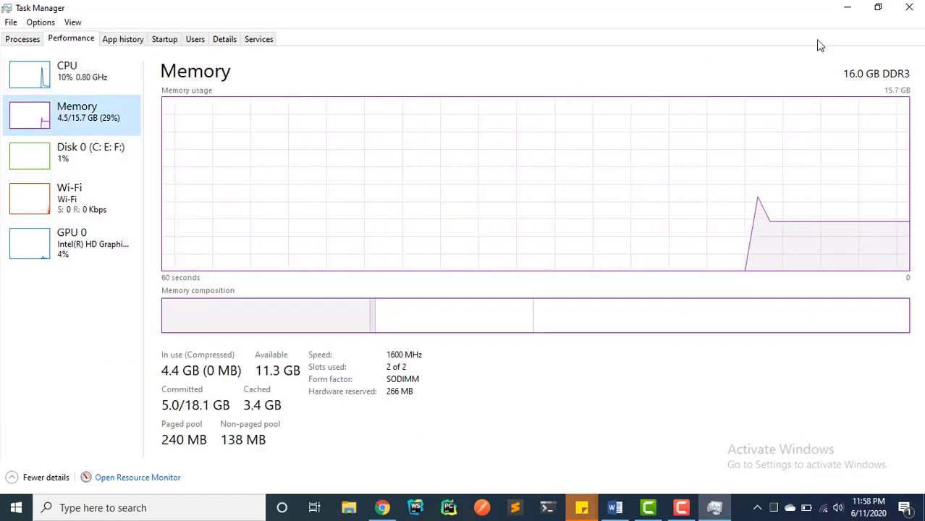
left_click(847, 8)
left_click(682, 508)
left_click(898, 411)
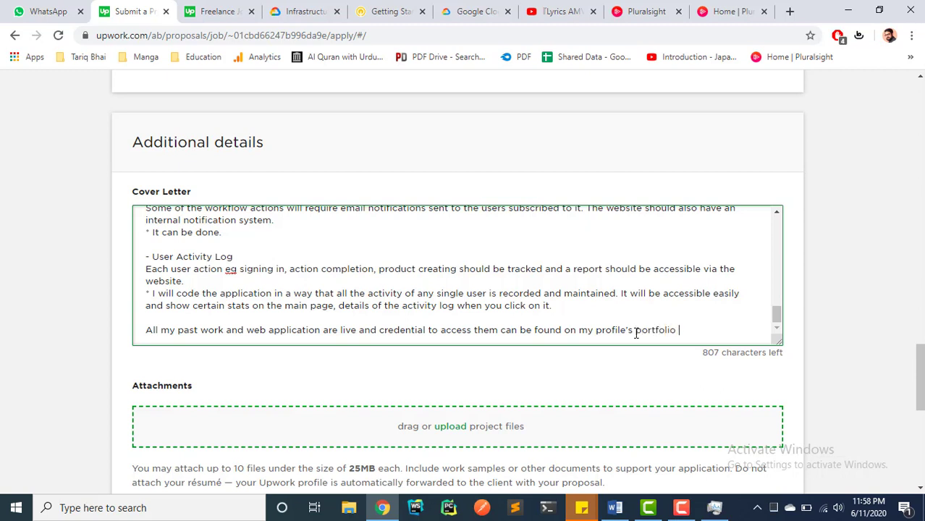
- Complete the past-work sentence so it ends "on my profile's portfolio section." and start a new paragraph
type("section.")
key("Return")
key("Return")
type("I hope I was able to")
key("ctrl+BackSpace")
key("ctrl+BackSpace")
key("ctrl+BackSpace")
key("ctrl+BackSpace")
key("ctrl+BackSpace")
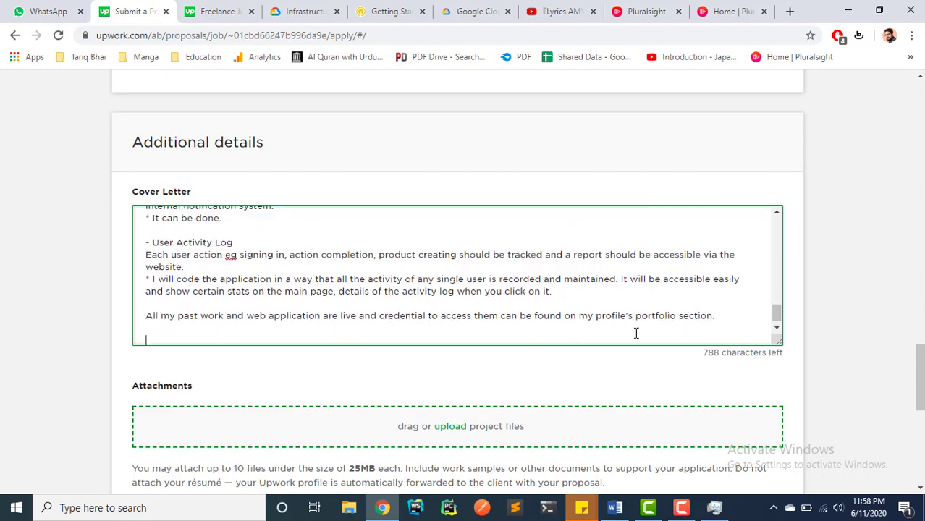
- Add the closing paragraphs "Thank you for reading this long long proposal." and "Looking forward to work on your project"
type("Thank you for reading this long long proposal.")
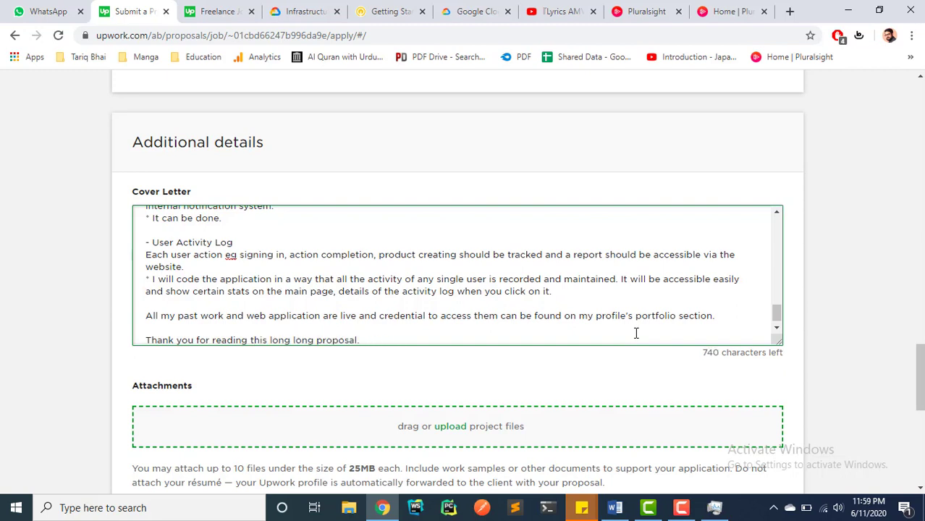
type(" hope")
key("BackSpace")
key("BackSpace")
key("BackSpace")
key("BackSpace")
key("BackSpace")
key("Return")
key("Return")
type("Looking forward to work on your project")
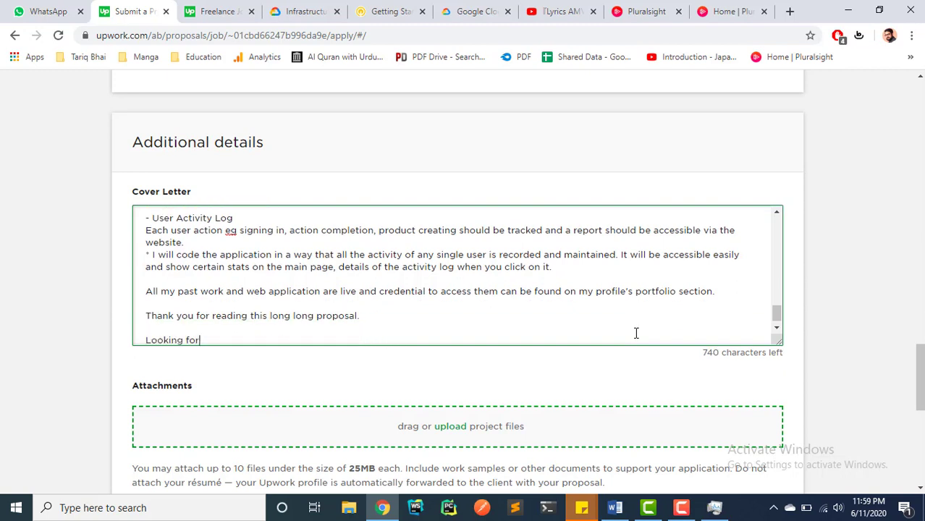
- Append to the thank-you: "If there are any questions or if your are looking to move forward with the project don't hesitate to contact at any time."
left_click(583, 315)
type("If there are any questions or if your are ")
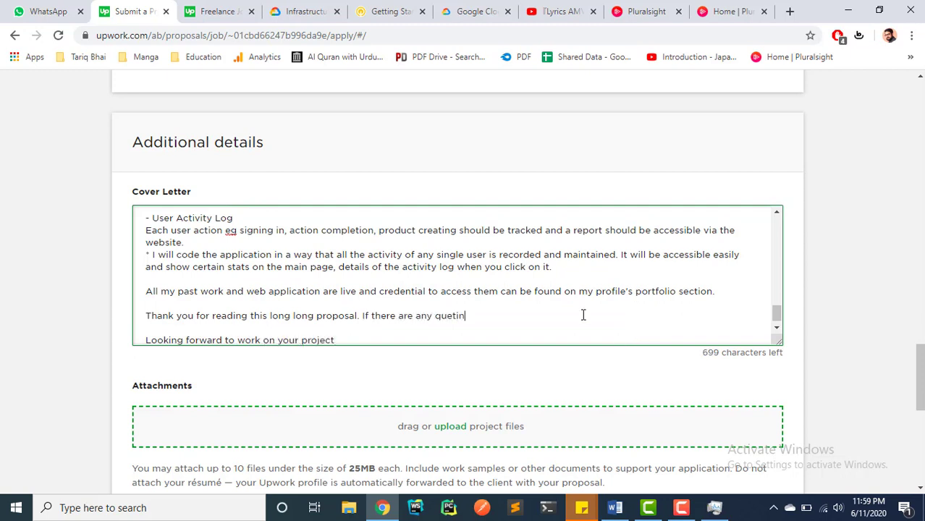
type("looking to move forward with the project ")
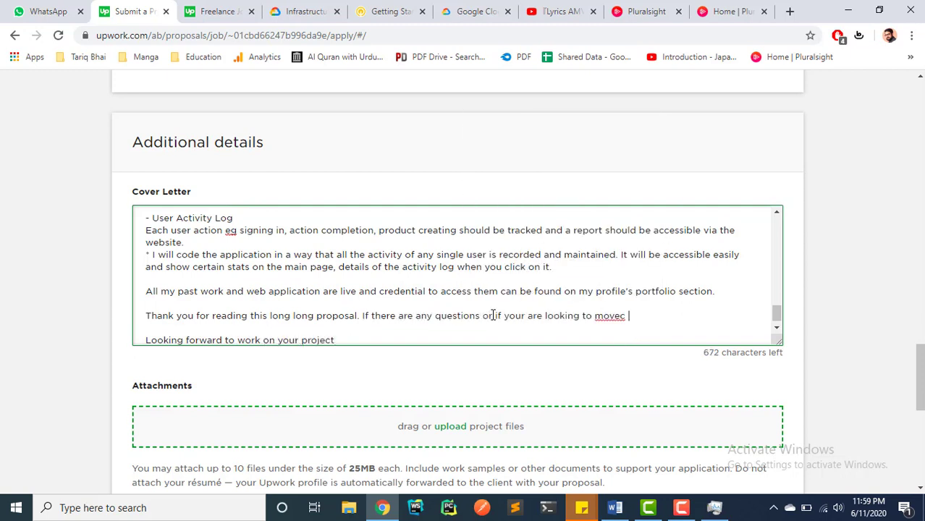
type("don't hesi")
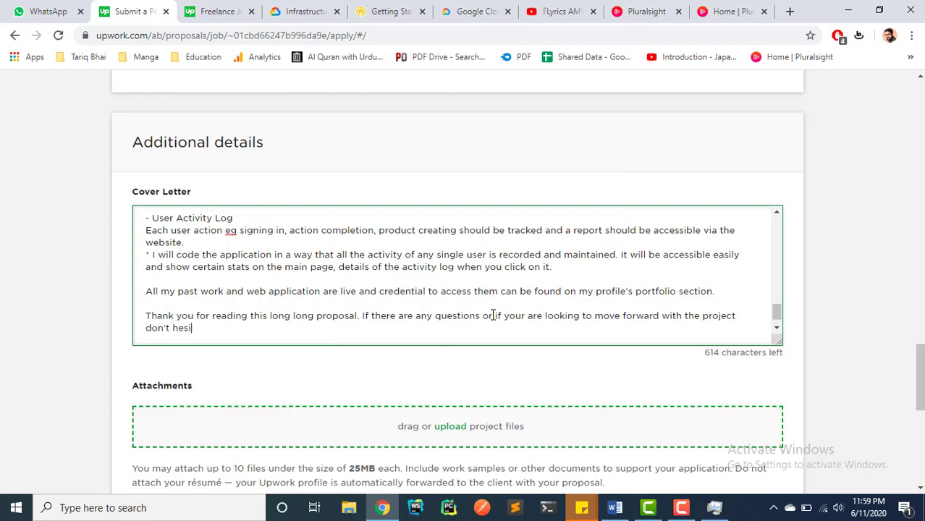
type("tate to contact at any time.")
key("Return")
key("Return")
type("Looking forward to work on your project.")
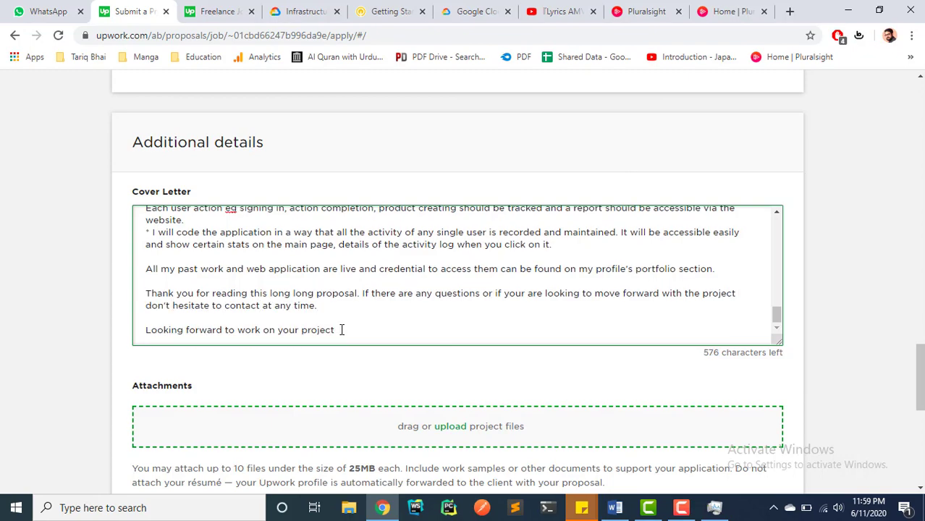
- End the cover letter's closing sentence with a period and add the sign-off "Regards," as a separate paragraph below it
key("Return")
key("Return")
type("Regards,")
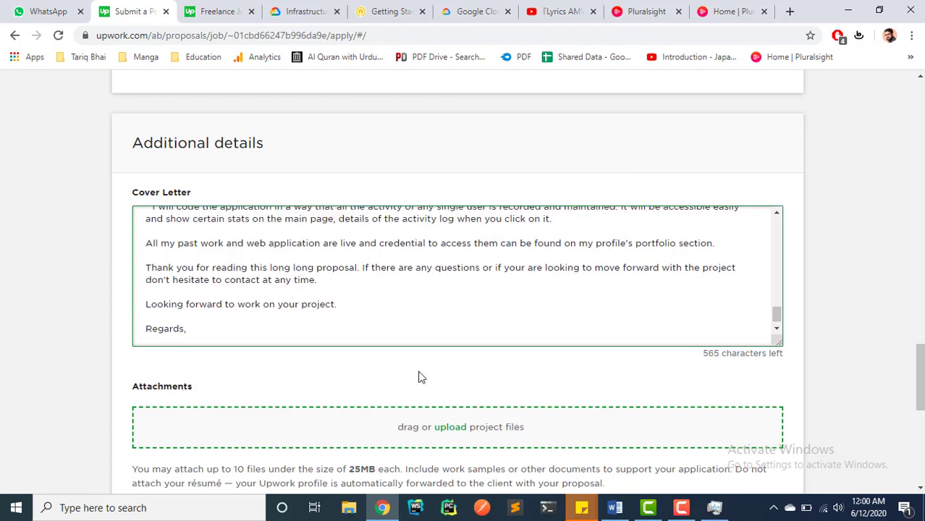